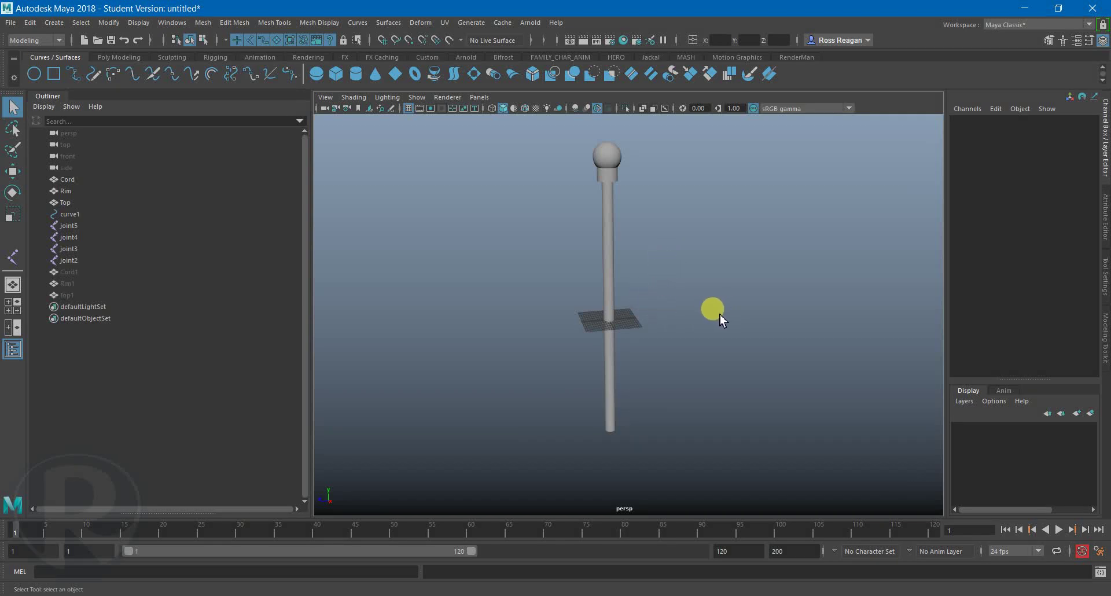
Turn on X-ray display in the perspective view to see inside the cord model.
{"action": "scroll", "coordinate": [693, 356], "scroll_direction": "up", "scroll_amount": 5}
{"action": "middle_click_drag", "start_coordinate": [720, 314], "coordinate": [748, 460], "text": "alt"}
{"action": "middle_click_drag", "start_coordinate": [713, 339], "coordinate": [728, 390], "text": "alt"}
{"action": "right_click_drag", "start_coordinate": [728, 390], "coordinate": [704, 328], "text": "alt"}
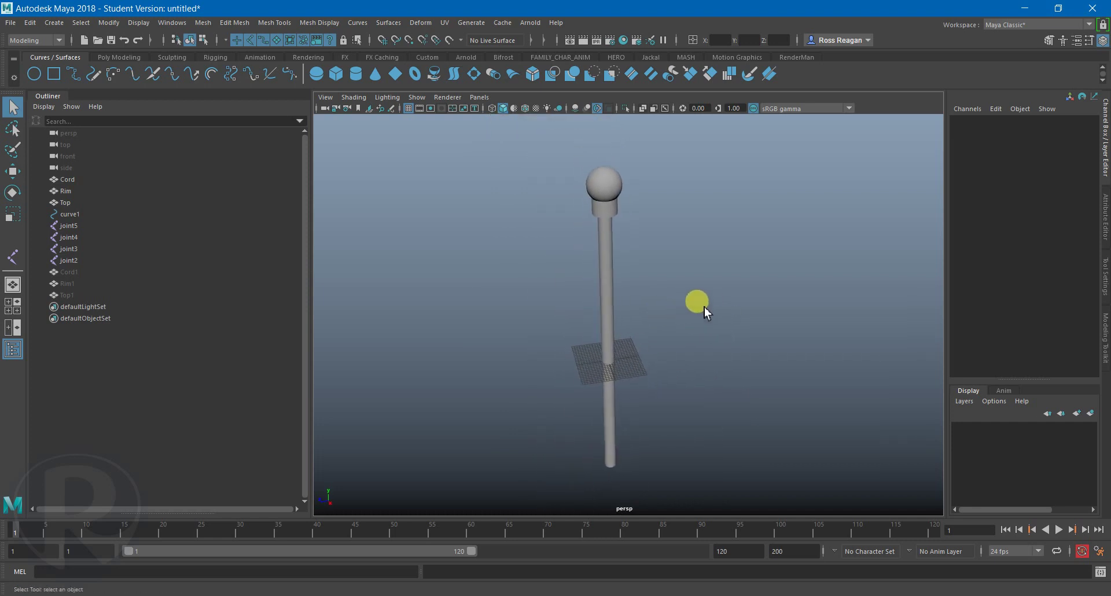
{"action": "left_click", "coordinate": [643, 110]}
Try bending the cord by moving joint3 along Z to about -24.8, and undo the moves.
{"action": "mouse_move", "coordinate": [696, 255]}
{"action": "left_mouse_down", "text": "alt"}
{"action": "mouse_move", "coordinate": [700, 236]}
{"action": "mouse_move", "coordinate": [668, 227]}
{"action": "left_mouse_up", "text": "alt"}
{"action": "middle_click_drag", "start_coordinate": [653, 251], "coordinate": [705, 379], "text": "alt"}
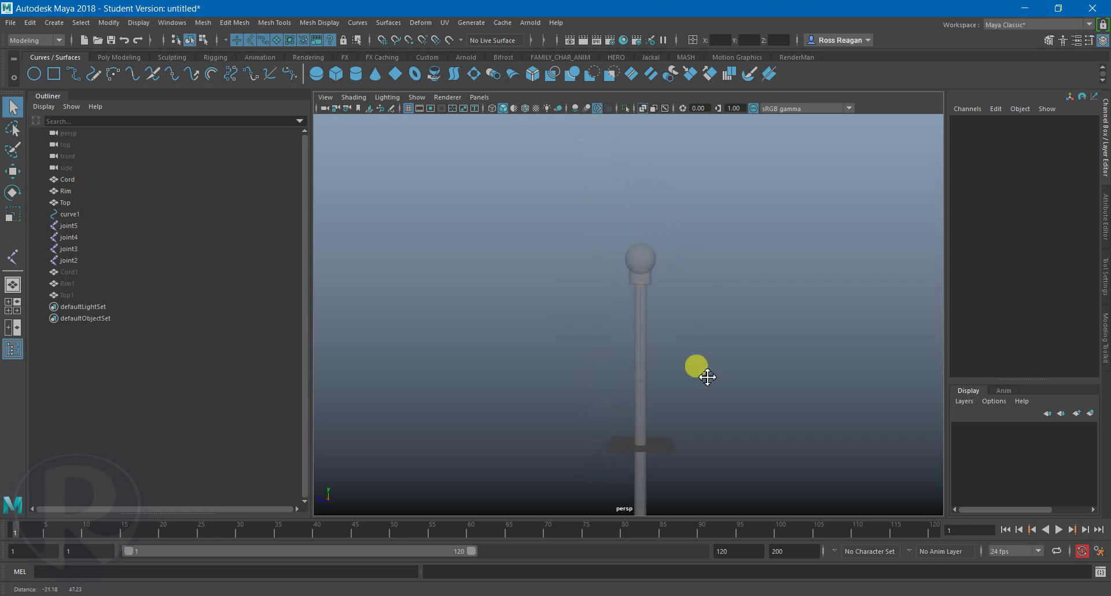
{"action": "right_click_drag", "start_coordinate": [705, 379], "coordinate": [788, 422], "text": "alt"}
{"action": "middle_click_drag", "start_coordinate": [788, 437], "coordinate": [737, 286], "text": "alt"}
{"action": "middle_click_drag", "start_coordinate": [704, 356], "coordinate": [704, 279], "text": "alt"}
{"action": "left_click_drag", "start_coordinate": [704, 279], "coordinate": [692, 401], "text": "alt"}
{"action": "left_click", "coordinate": [601, 218]}
{"action": "key", "text": "w"}
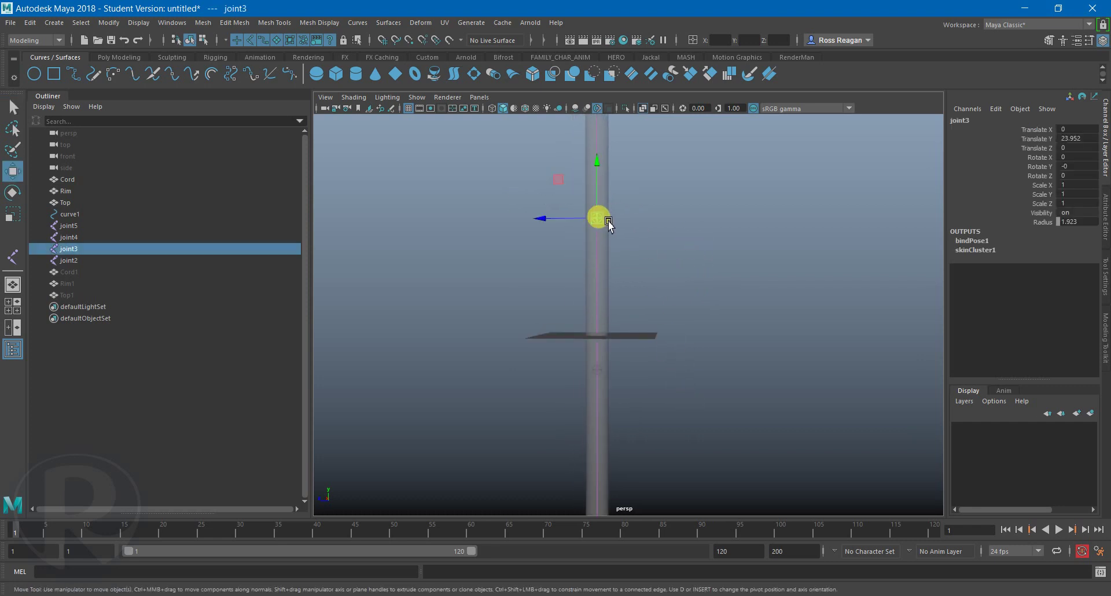
{"action": "left_click_drag", "start_coordinate": [555, 223], "coordinate": [682, 229]}
{"action": "scroll", "coordinate": [665, 246], "scroll_direction": "down", "scroll_amount": 5}
{"action": "left_click_drag", "start_coordinate": [603, 286], "coordinate": [538, 303]}
{"action": "key", "text": "ctrl+z"}
{"action": "scroll", "coordinate": [613, 369], "scroll_direction": "up", "scroll_amount": 5}
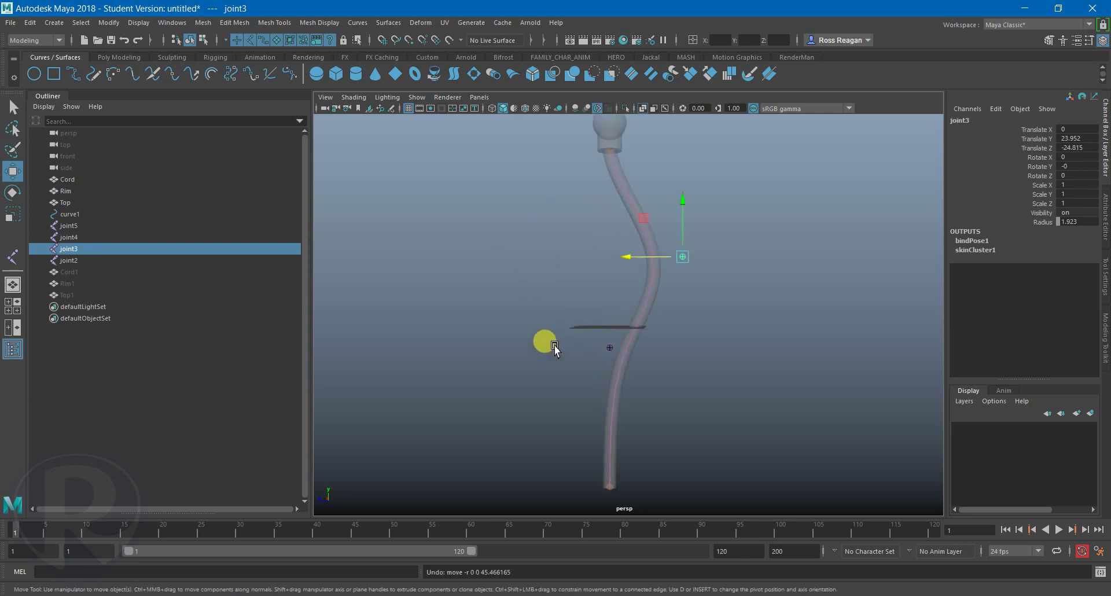
{"action": "key", "text": "ctrl+z"}
Try bending the lower part of the cord by moving joint2 along Z, and undo the moves.
{"action": "left_click", "coordinate": [610, 348]}
{"action": "left_click_drag", "start_coordinate": [560, 345], "coordinate": [702, 359]}
{"action": "key", "text": "ctrl+z"}
{"action": "key", "text": "w"}
{"action": "left_click", "coordinate": [567, 380]}
{"action": "left_click_drag", "start_coordinate": [576, 340], "coordinate": [623, 359]}
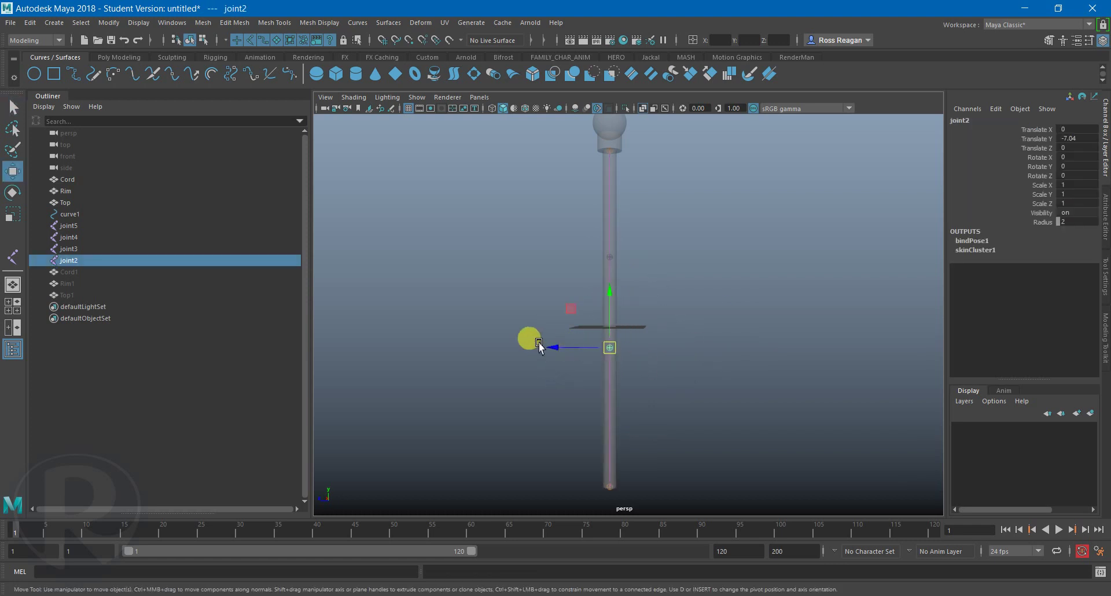
{"action": "left_click_drag", "start_coordinate": [528, 339], "coordinate": [646, 353]}
{"action": "key", "text": "ctrl+z"}
Examine joint2 and the curve running through the centre of the rigged cord.
{"action": "scroll", "coordinate": [646, 351], "scroll_direction": "up", "scroll_amount": 5}
{"action": "key", "text": "q"}
{"action": "left_click", "coordinate": [646, 261]}
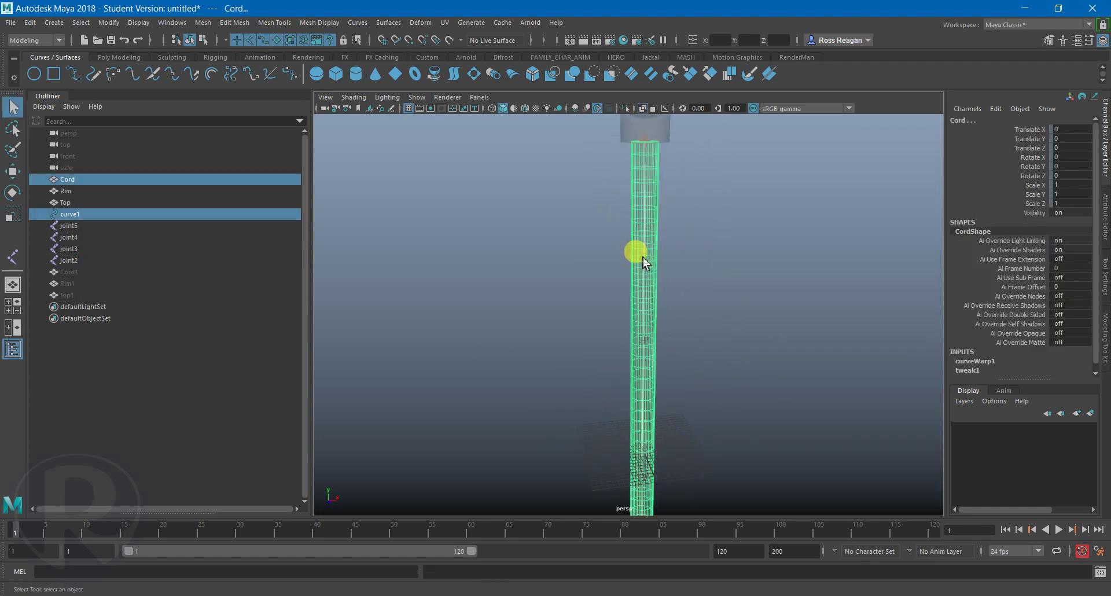
{"action": "left_click", "coordinate": [75, 261]}
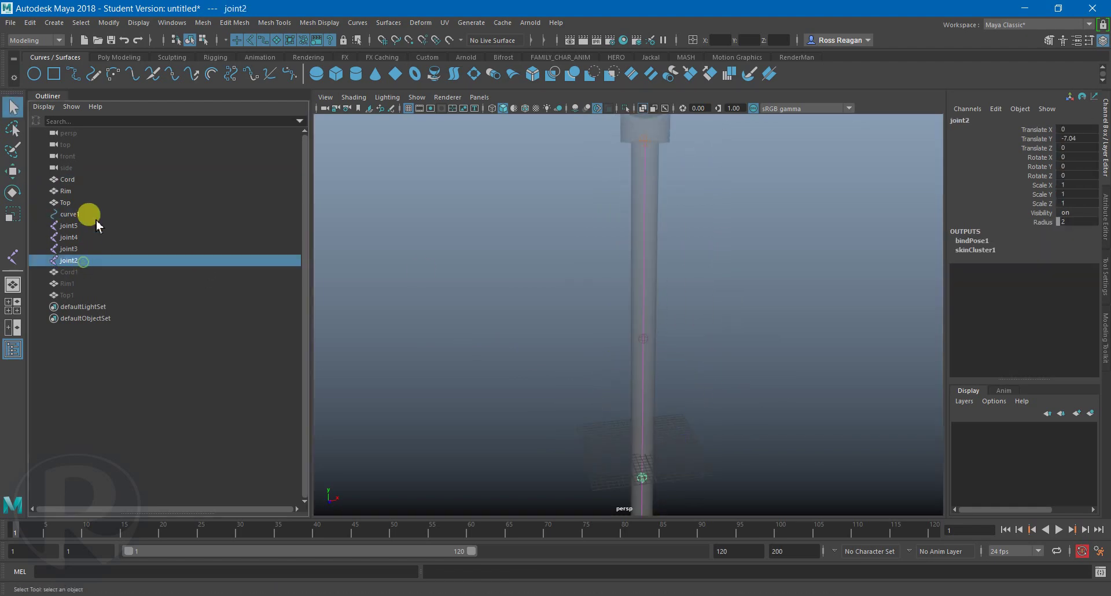
{"action": "left_click", "coordinate": [93, 213]}
{"action": "key", "text": "w"}
{"action": "left_click_drag", "start_coordinate": [708, 317], "coordinate": [633, 330], "text": "alt"}
{"action": "scroll", "coordinate": [608, 336], "scroll_direction": "down", "scroll_amount": 3}
{"action": "middle_click_drag", "start_coordinate": [581, 339], "coordinate": [581, 359], "text": "alt"}
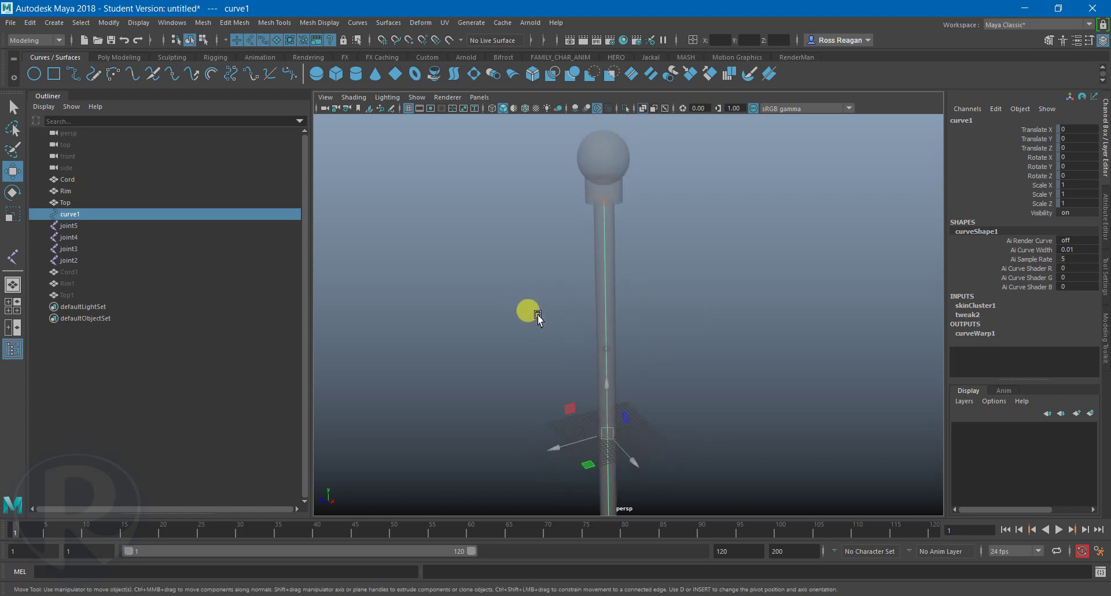
{"action": "scroll", "coordinate": [538, 315], "scroll_direction": "up", "scroll_amount": 4}
{"action": "middle_click_drag", "start_coordinate": [559, 313], "coordinate": [591, 433], "text": "alt"}
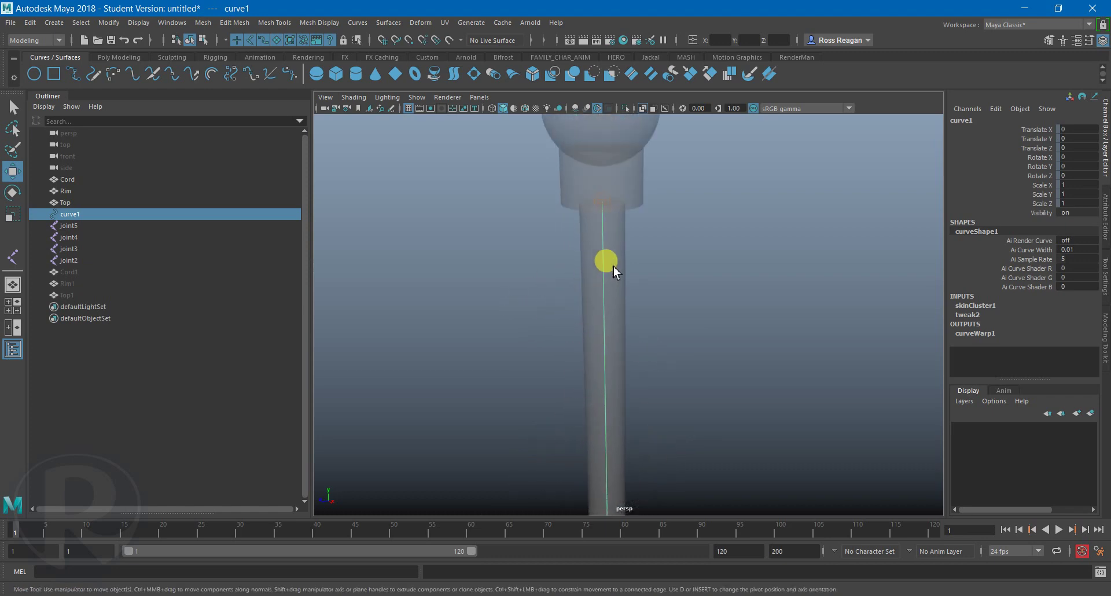
Select the cord mesh and look up the Curve Warp deformer that can be applied to it.
{"action": "key", "text": "q"}
{"action": "left_click", "coordinate": [618, 265]}
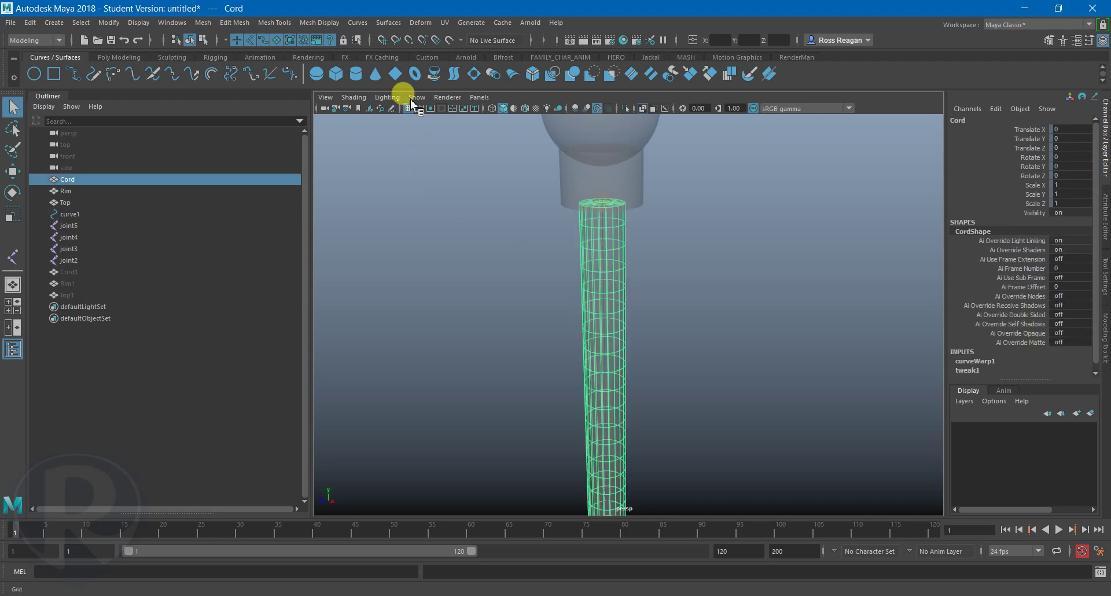
{"action": "left_click", "coordinate": [420, 22]}
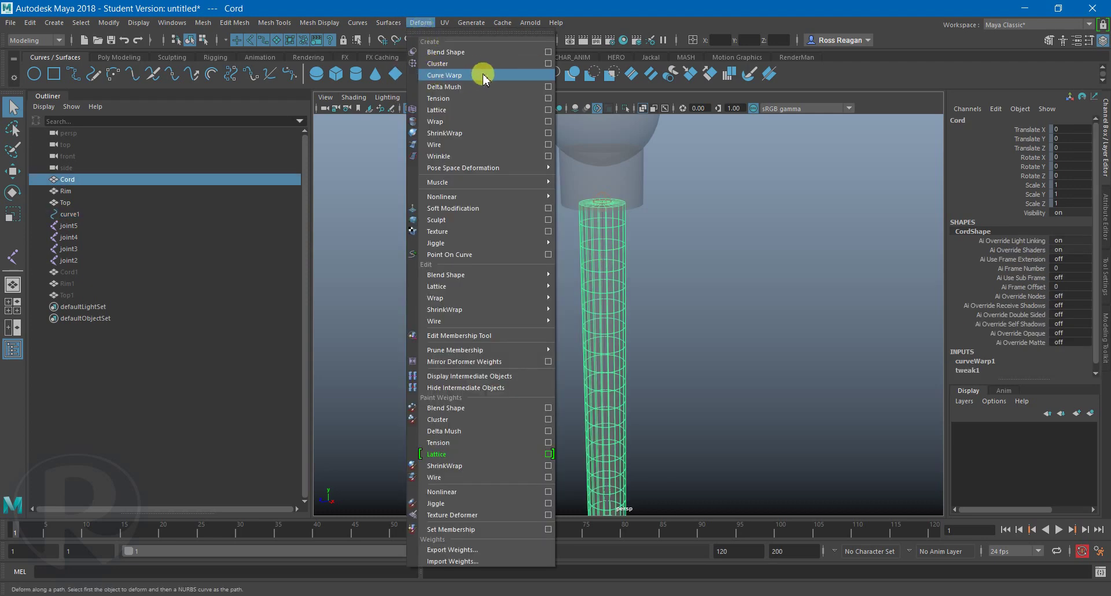
{"action": "left_click", "coordinate": [698, 322]}
Try moving joint5 on the rigged cord, and undo the move.
{"action": "left_click", "coordinate": [608, 251]}
{"action": "left_click_drag", "start_coordinate": [614, 260], "coordinate": [666, 334], "text": "alt"}
{"action": "left_click", "coordinate": [123, 225]}
{"action": "key", "text": "w"}
{"action": "left_click_drag", "start_coordinate": [569, 305], "coordinate": [651, 331]}
{"action": "key", "text": "ctrl+z"}
Bend the rigged cord by moving its joints, bringing joint2 to about -20.9 in Y and -26.6 in Z.
{"action": "middle_click_drag", "start_coordinate": [644, 320], "coordinate": [642, 364], "text": "alt"}
{"action": "left_click_drag", "start_coordinate": [591, 232], "coordinate": [677, 285]}
{"action": "middle_click_drag", "start_coordinate": [644, 307], "coordinate": [656, 336], "text": "alt"}
{"action": "left_click_drag", "start_coordinate": [583, 277], "coordinate": [677, 386]}
Try posing the cord further by moving and rotating joint3 and the other joints.
{"action": "left_click", "coordinate": [644, 354]}
{"action": "left_click_drag", "start_coordinate": [662, 241], "coordinate": [741, 297]}
{"action": "left_click_drag", "start_coordinate": [640, 229], "coordinate": [505, 255]}
{"action": "left_click_drag", "start_coordinate": [575, 139], "coordinate": [370, 347]}
{"action": "left_click", "coordinate": [524, 296]}
{"action": "key", "text": "e"}
{"action": "key", "text": "w"}
{"action": "left_click_drag", "start_coordinate": [493, 258], "coordinate": [502, 203]}
{"action": "key", "text": "e"}
{"action": "left_click_drag", "start_coordinate": [580, 250], "coordinate": [560, 172]}
{"action": "key", "text": "q"}
{"action": "left_click_drag", "start_coordinate": [380, 404], "coordinate": [429, 354]}
{"action": "key", "text": "e"}
{"action": "left_click_drag", "start_coordinate": [447, 395], "coordinate": [422, 335]}
{"action": "key", "text": "w"}
{"action": "left_click_drag", "start_coordinate": [356, 328], "coordinate": [710, 404]}
Undo the latest series of joint selections, moves and rotations on the cord.
{"action": "key", "text": "q"}
{"action": "key", "text": "ctrl+z"}
{"action": "key", "text": "ctrl+z"}
{"action": "key", "text": "ctrl+z"}
{"action": "key", "text": "ctrl+z"}
{"action": "key", "text": "ctrl+z"}
{"action": "key", "text": "ctrl+z"}
{"action": "key", "text": "ctrl+z"}
{"action": "key", "text": "ctrl+z"}
{"action": "key", "text": "ctrl+z"}
{"action": "key", "text": "ctrl+z"}
{"action": "key", "text": "ctrl+z"}
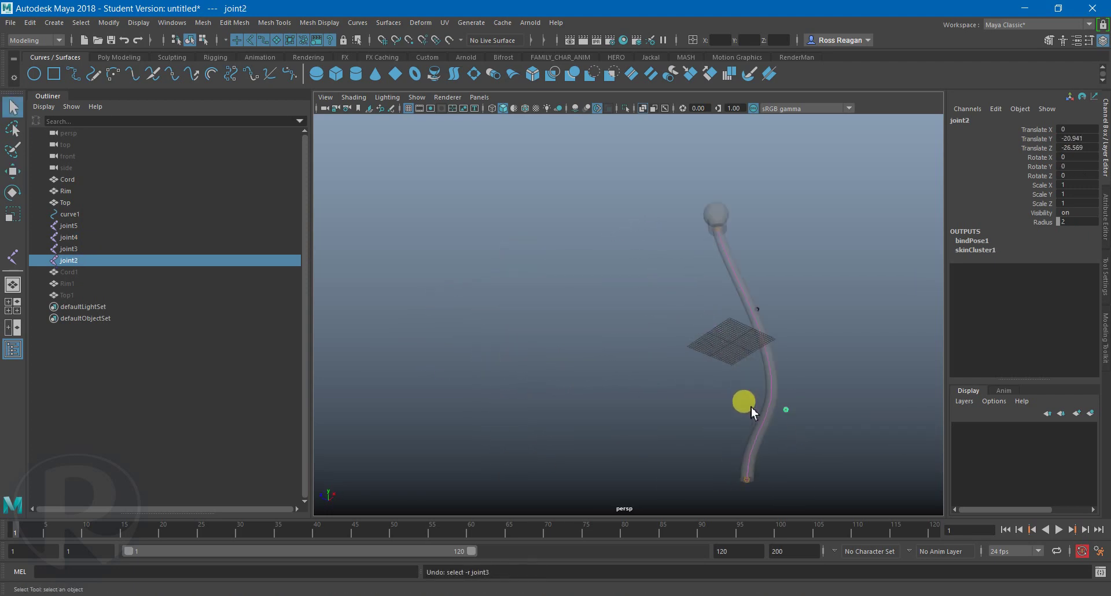
Hide the rigged Cord, Rim, Top, curve1 and joints, and show the unrigged Cord1, Rim1 and Top1.
{"action": "left_click_drag", "start_coordinate": [751, 408], "coordinate": [560, 389], "text": "alt"}
{"action": "right_click_drag", "start_coordinate": [561, 390], "coordinate": [694, 378], "text": "alt"}
{"action": "left_click", "coordinate": [683, 376]}
{"action": "left_click_drag", "start_coordinate": [81, 181], "coordinate": [81, 292]}
{"action": "key", "text": "ctrl+h"}
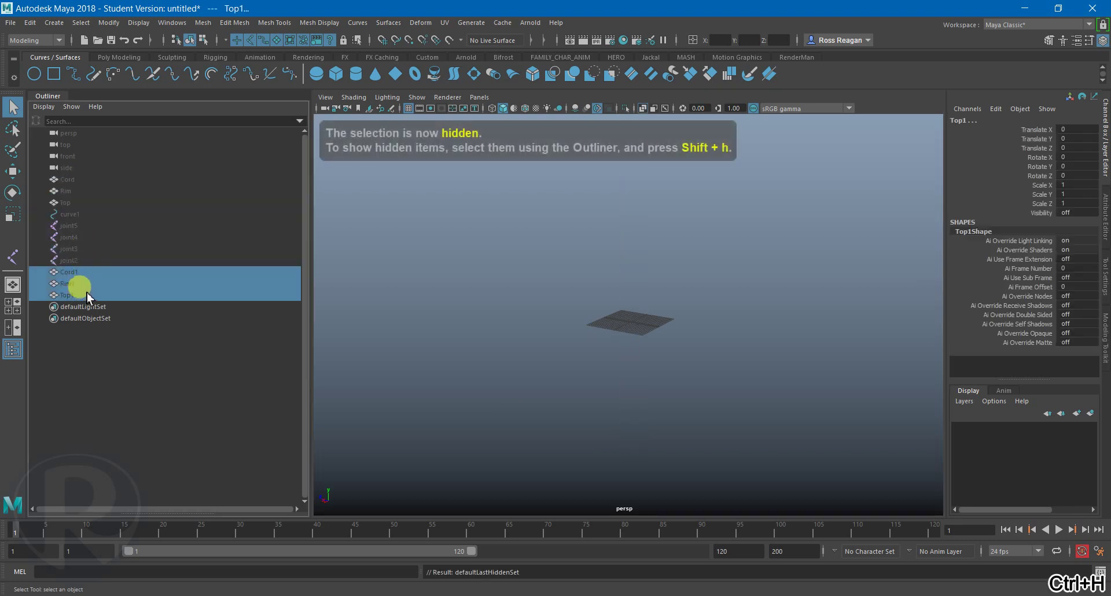
{"action": "key", "text": "shift+h"}
{"action": "left_click", "coordinate": [702, 305]}
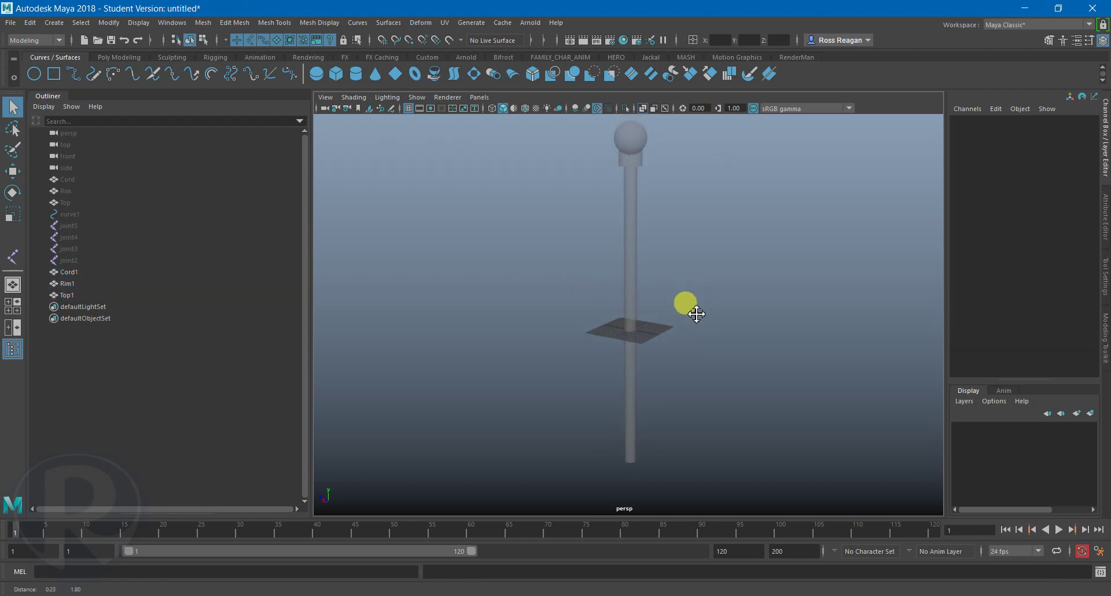
Start a CV curve in the front view with point snapping on, placing its first point at the cord's bottom centre vertex.
{"action": "mouse_move", "coordinate": [669, 200]}
{"action": "left_mouse_down", "text": "alt"}
{"action": "mouse_move", "coordinate": [644, 213]}
{"action": "mouse_move", "coordinate": [667, 129]}
{"action": "left_mouse_up", "text": "alt"}
{"action": "left_click_drag", "start_coordinate": [666, 206], "coordinate": [662, 258], "text": "alt"}
{"action": "right_click_drag", "start_coordinate": [662, 258], "coordinate": [620, 293], "text": "alt"}
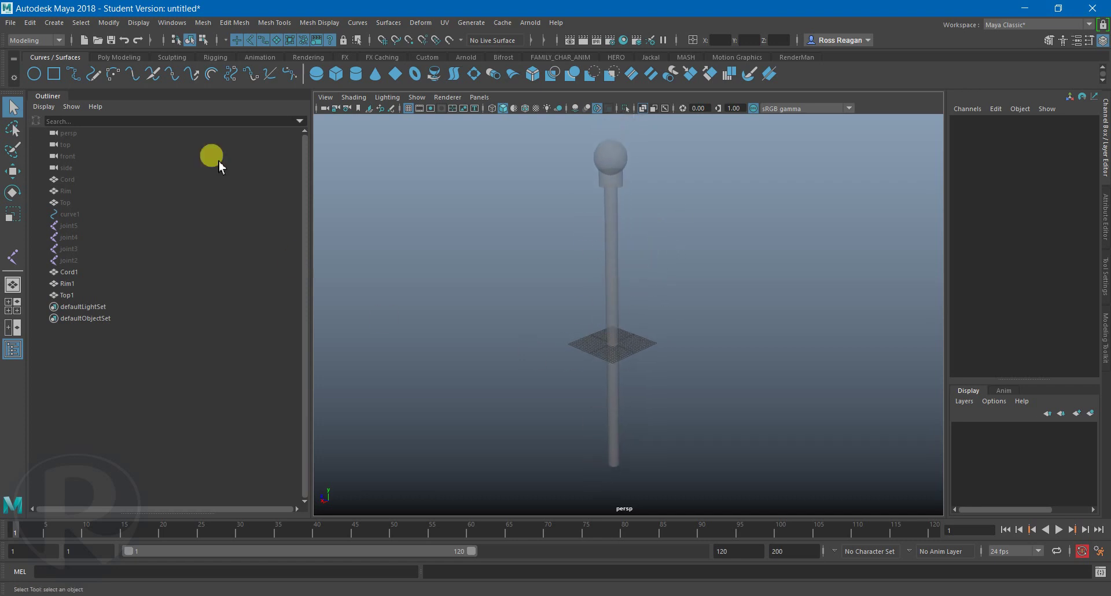
{"action": "left_click", "coordinate": [62, 23]}
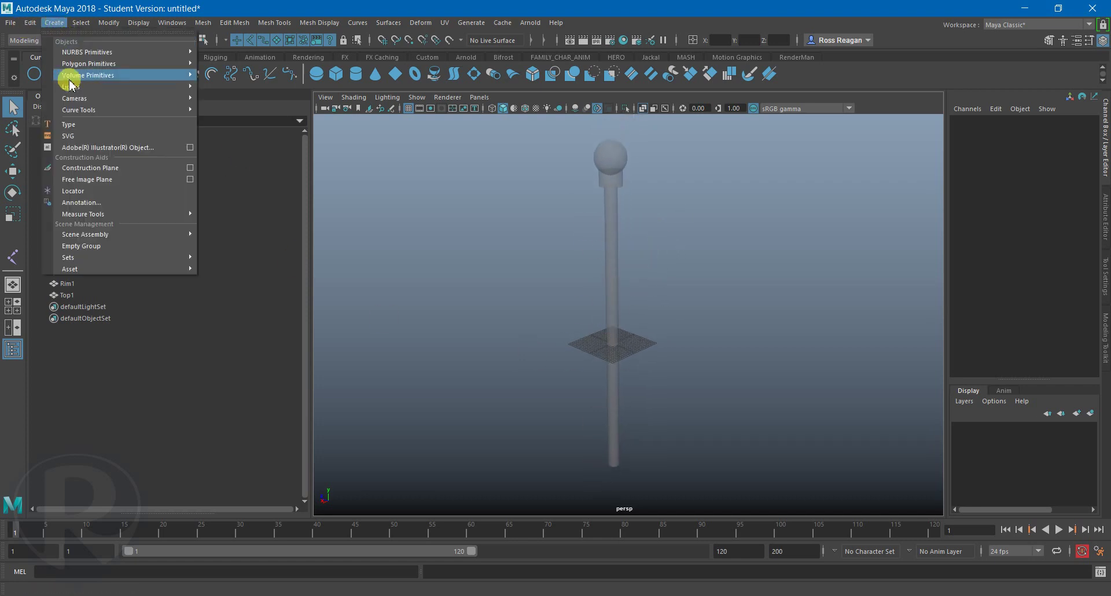
{"action": "mouse_move", "coordinate": [74, 111]}
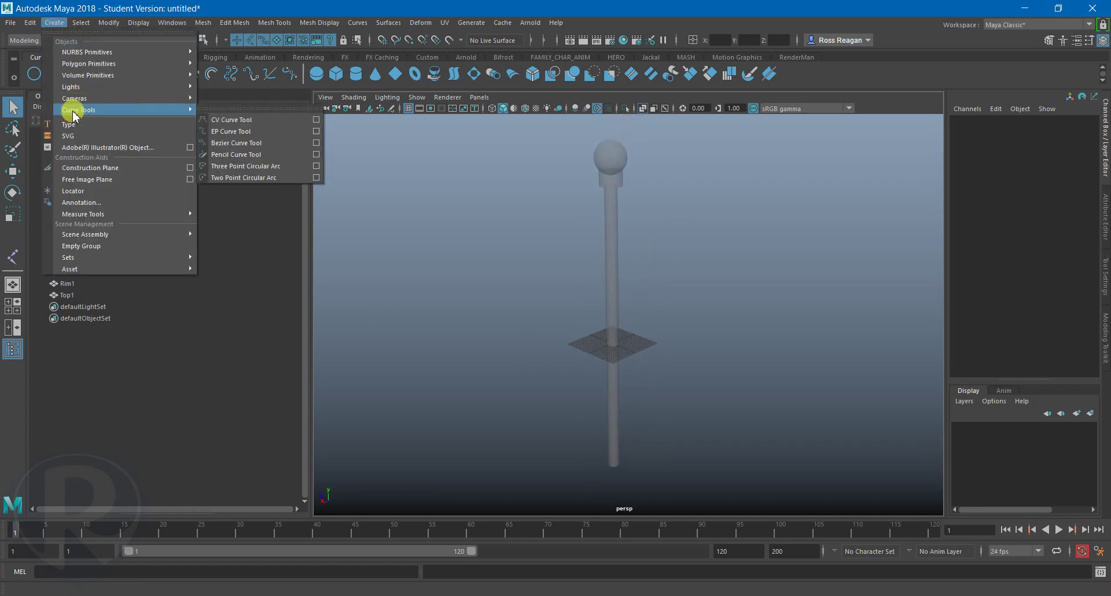
{"action": "left_click", "coordinate": [240, 122]}
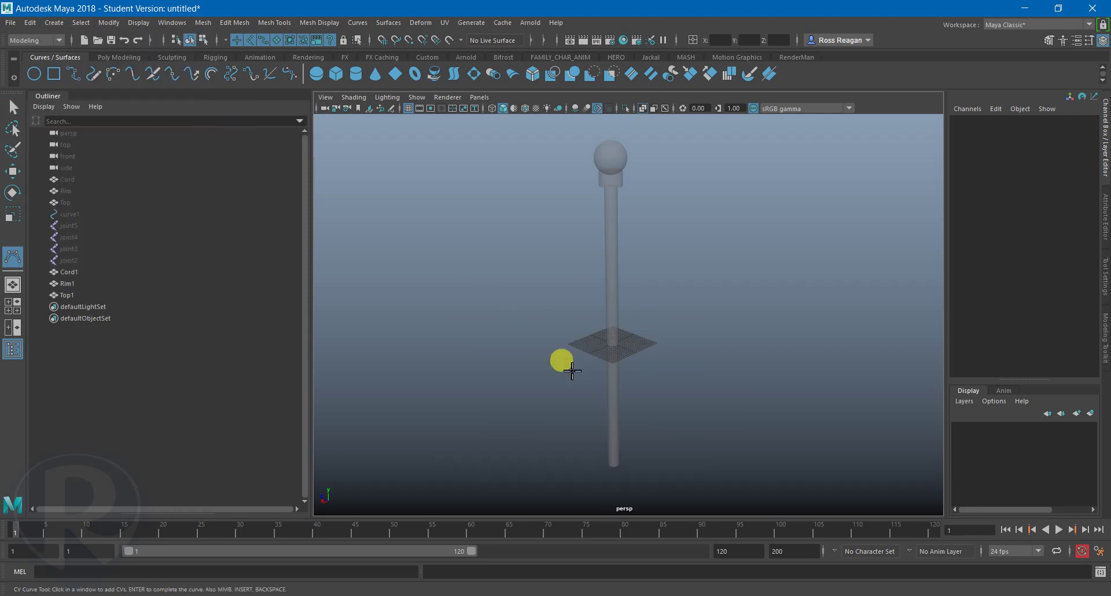
{"action": "key", "text": "space"}
{"action": "key", "text": "space"}
{"action": "scroll", "coordinate": [531, 350], "scroll_direction": "up", "scroll_amount": 10}
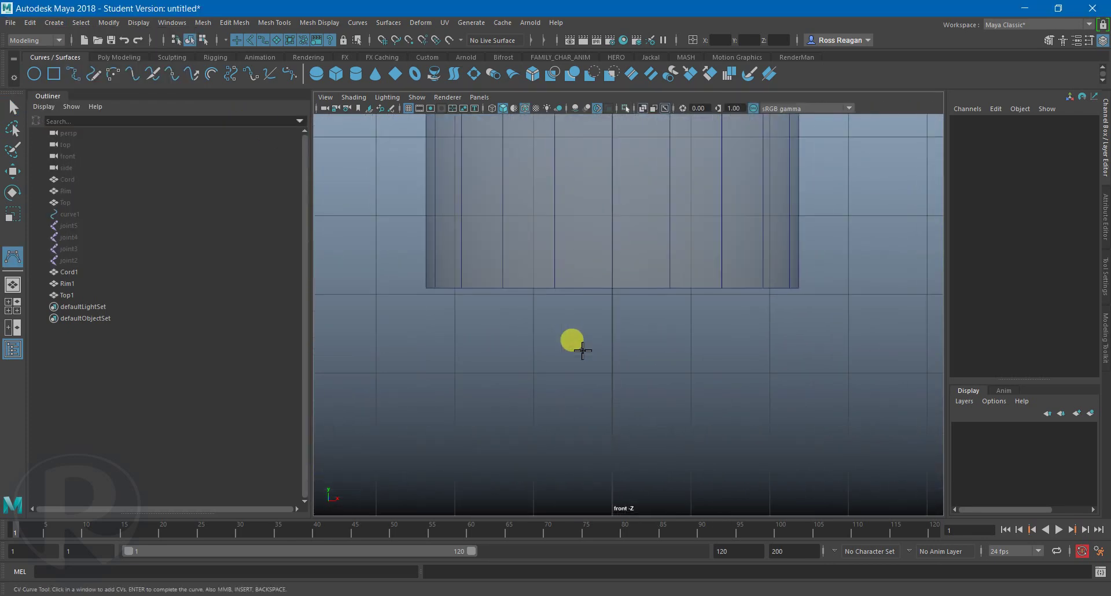
{"action": "scroll", "coordinate": [619, 347], "scroll_direction": "down", "scroll_amount": 6}
{"action": "scroll", "coordinate": [613, 324], "scroll_direction": "up", "scroll_amount": 5}
{"action": "scroll", "coordinate": [622, 364], "scroll_direction": "up", "scroll_amount": 4}
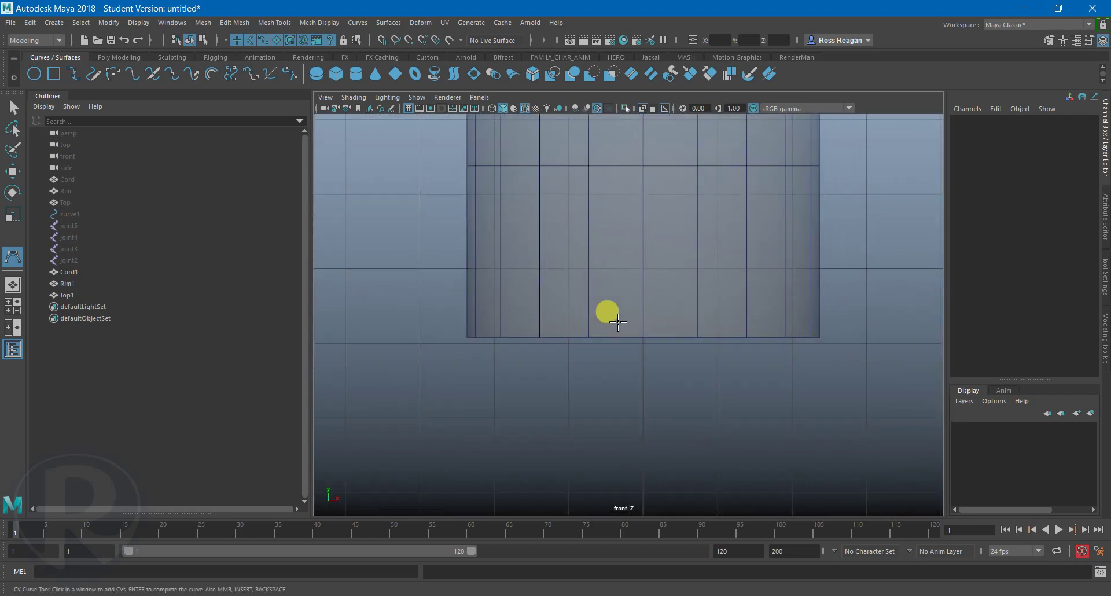
{"action": "left_click", "coordinate": [408, 41]}
{"action": "left_click", "coordinate": [659, 360]}
Add six more curve points up the cord's centre line, snapped to its vertices, ending just below the rim.
{"action": "scroll", "coordinate": [640, 263], "scroll_direction": "down", "scroll_amount": 5}
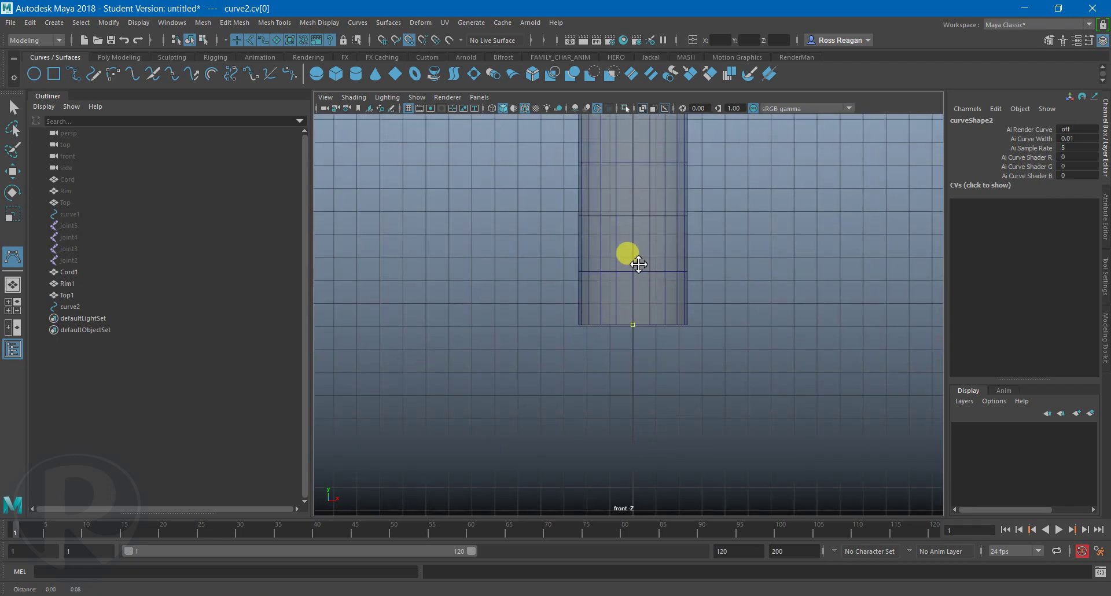
{"action": "scroll", "coordinate": [634, 231], "scroll_direction": "up", "scroll_amount": 1}
{"action": "scroll", "coordinate": [647, 234], "scroll_direction": "down", "scroll_amount": 4}
{"action": "middle_click_drag", "start_coordinate": [647, 235], "coordinate": [651, 391], "text": "alt"}
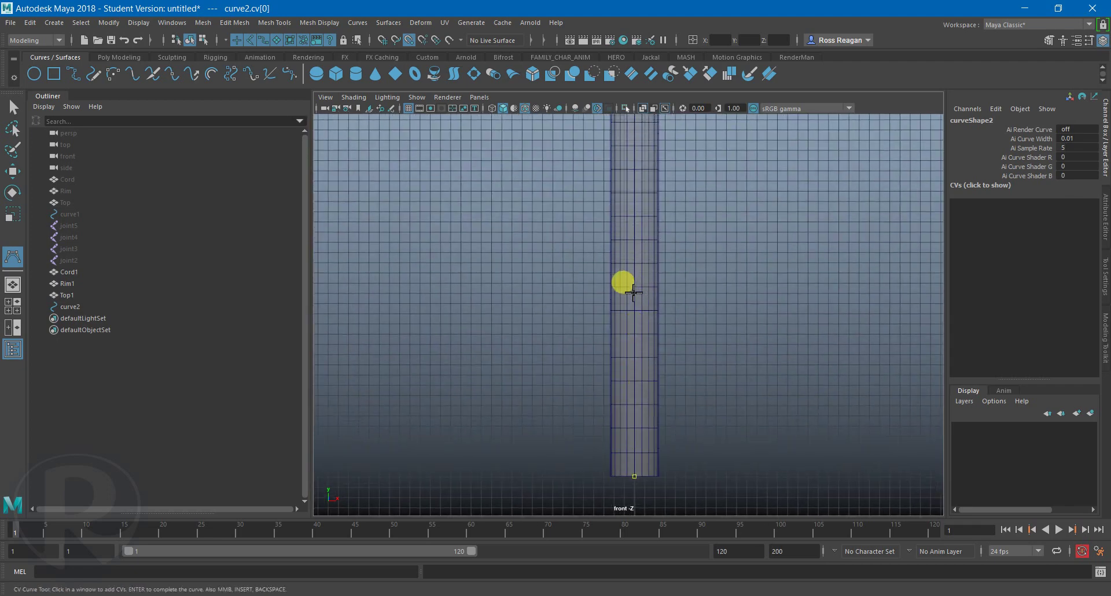
{"action": "left_click", "coordinate": [637, 289]}
{"action": "middle_click_drag", "start_coordinate": [642, 235], "coordinate": [651, 275], "text": "alt"}
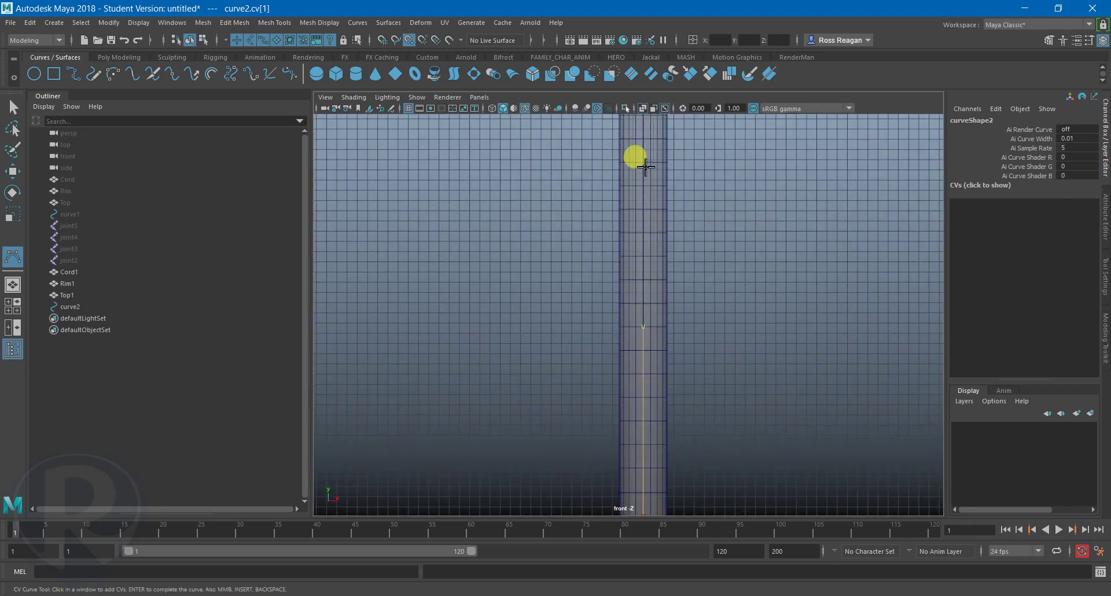
{"action": "left_click", "coordinate": [645, 166]}
{"action": "middle_click_drag", "start_coordinate": [656, 206], "coordinate": [653, 366], "text": "alt"}
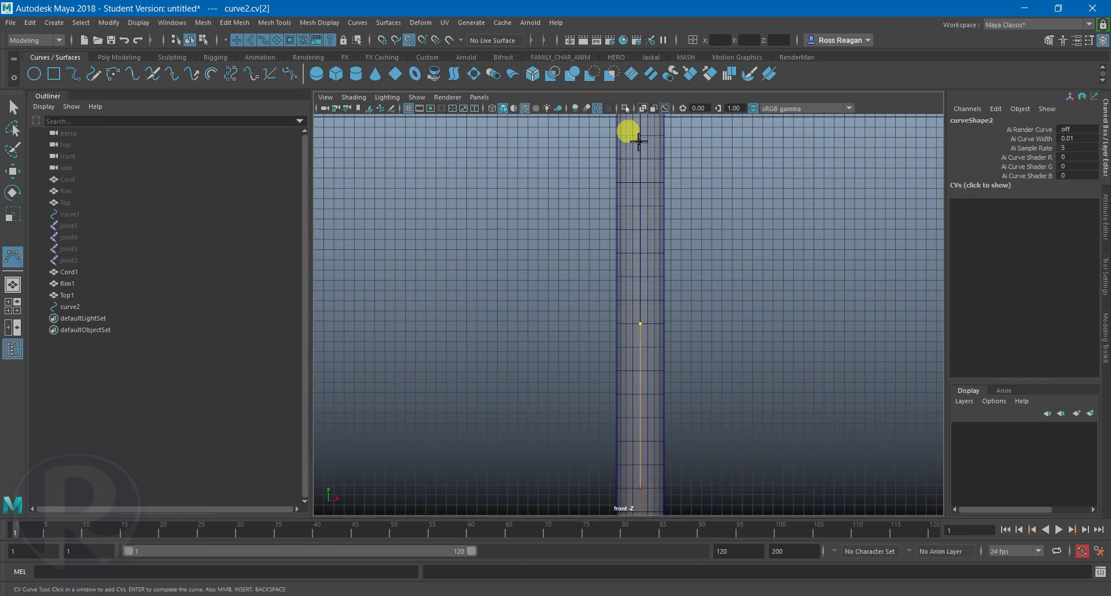
{"action": "left_click", "coordinate": [640, 135]}
{"action": "middle_click_drag", "start_coordinate": [664, 194], "coordinate": [651, 474], "text": "alt"}
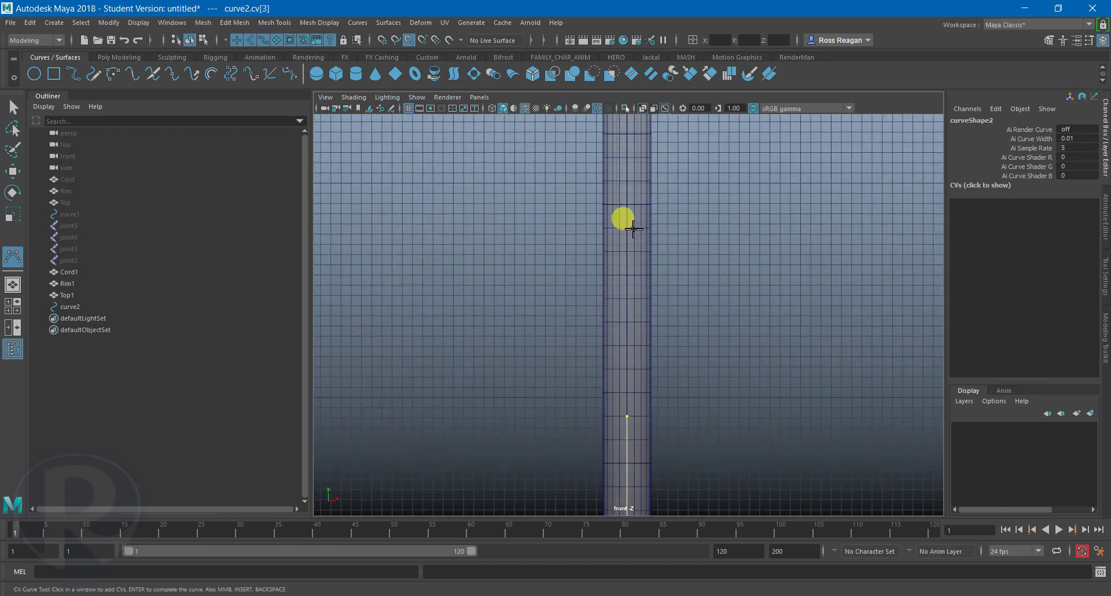
{"action": "left_click", "coordinate": [628, 205]}
{"action": "middle_click_drag", "start_coordinate": [654, 206], "coordinate": [674, 378], "text": "alt"}
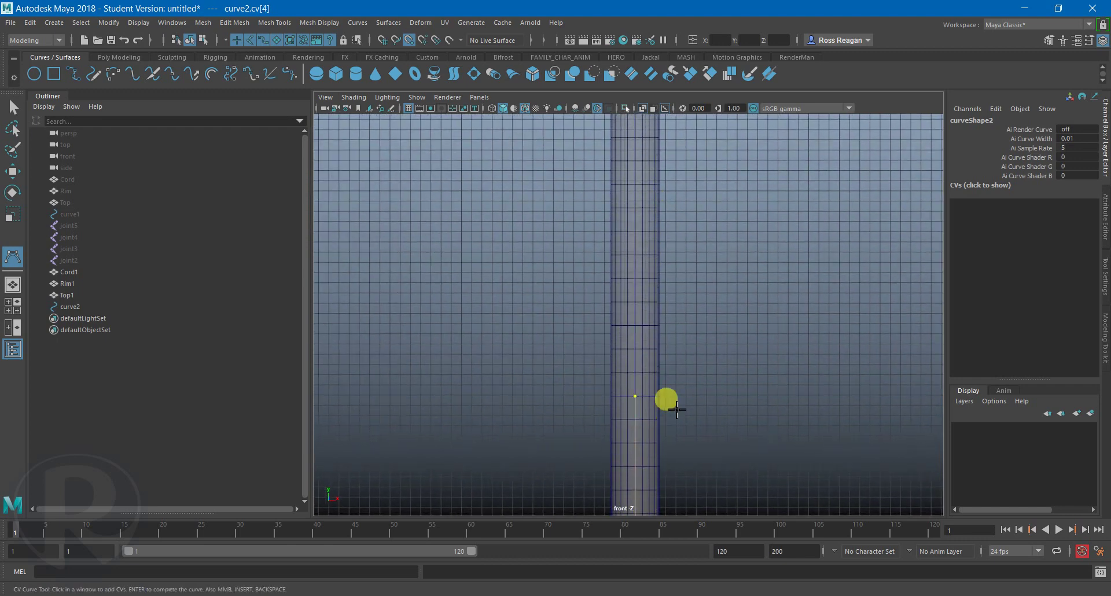
{"action": "middle_click_drag", "start_coordinate": [636, 188], "coordinate": [635, 434], "text": "alt"}
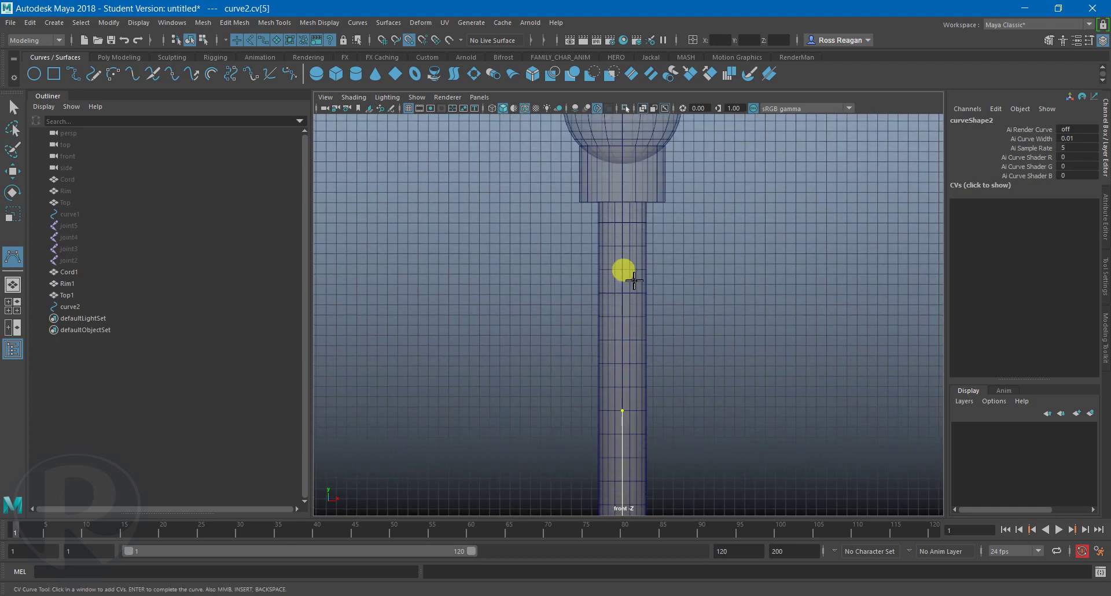
{"action": "left_click", "coordinate": [624, 222]}
{"action": "middle_click_drag", "start_coordinate": [638, 191], "coordinate": [645, 286], "text": "alt"}
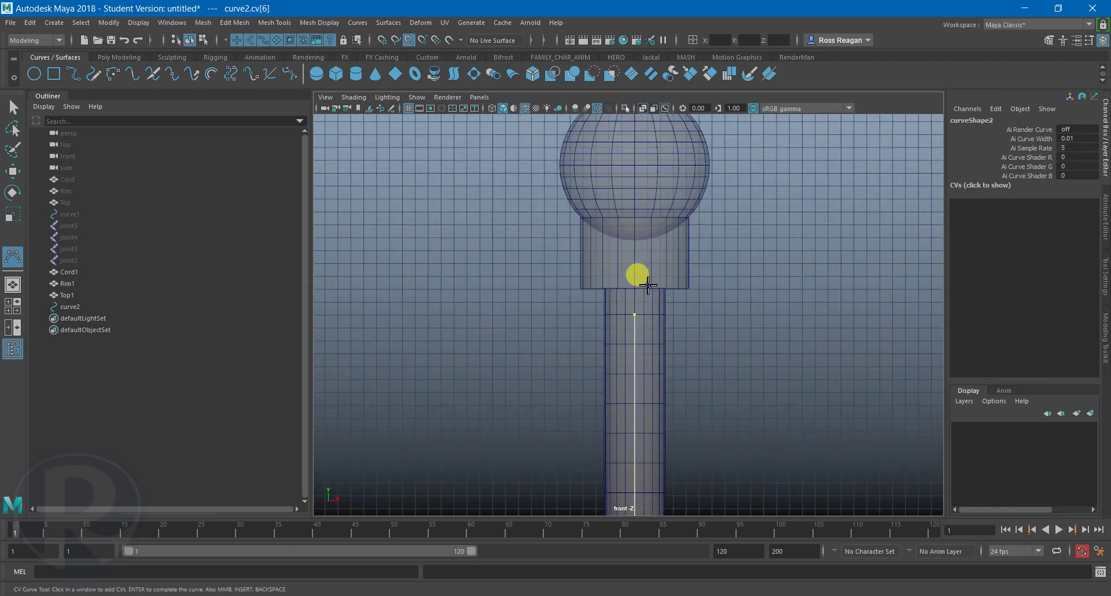
Place the last curve point at the cord's top centre inside the rim and complete the curve.
{"action": "scroll", "coordinate": [649, 318], "scroll_direction": "up", "scroll_amount": 5}
{"action": "middle_click_drag", "start_coordinate": [651, 352], "coordinate": [625, 373], "text": "alt"}
{"action": "scroll", "coordinate": [631, 376], "scroll_direction": "up", "scroll_amount": 4}
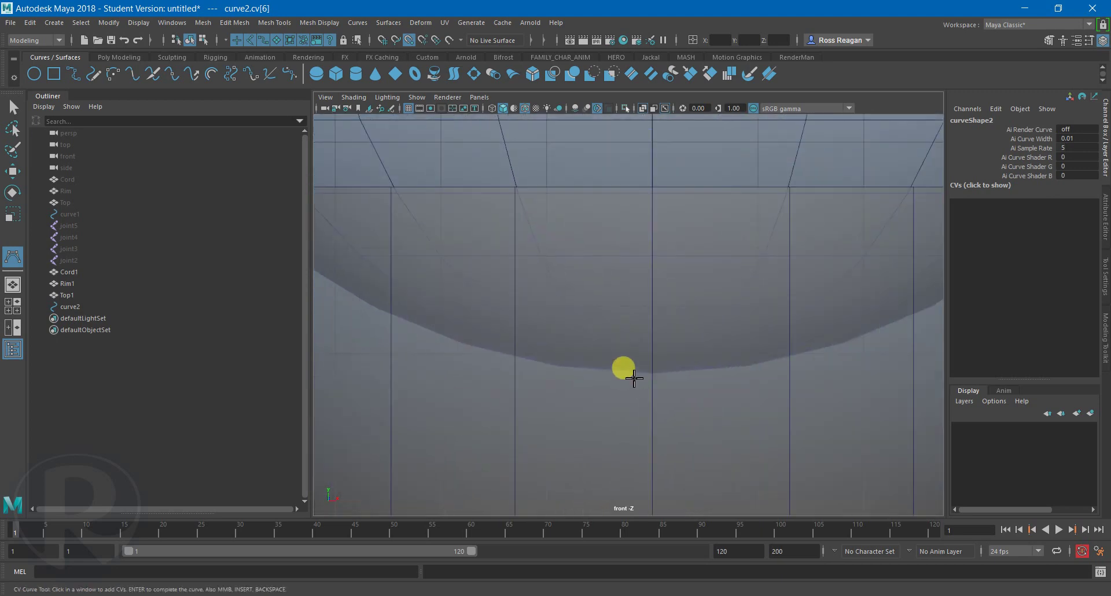
{"action": "middle_click_drag", "start_coordinate": [638, 419], "coordinate": [662, 302], "text": "alt"}
{"action": "scroll", "coordinate": [662, 302], "scroll_direction": "down", "scroll_amount": 8}
{"action": "scroll", "coordinate": [644, 337], "scroll_direction": "up", "scroll_amount": 3}
{"action": "middle_click_drag", "start_coordinate": [672, 372], "coordinate": [676, 231], "text": "alt"}
{"action": "scroll", "coordinate": [676, 231], "scroll_direction": "up", "scroll_amount": 3}
{"action": "scroll", "coordinate": [608, 314], "scroll_direction": "up", "scroll_amount": 3}
{"action": "middle_click_drag", "start_coordinate": [608, 274], "coordinate": [605, 303], "text": "alt"}
{"action": "scroll", "coordinate": [605, 304], "scroll_direction": "up", "scroll_amount": 1}
{"action": "middle_click_drag", "start_coordinate": [600, 214], "coordinate": [547, 346], "text": "alt"}
{"action": "scroll", "coordinate": [572, 312], "scroll_direction": "up", "scroll_amount": 4}
{"action": "middle_click_drag", "start_coordinate": [604, 195], "coordinate": [608, 198], "text": "alt"}
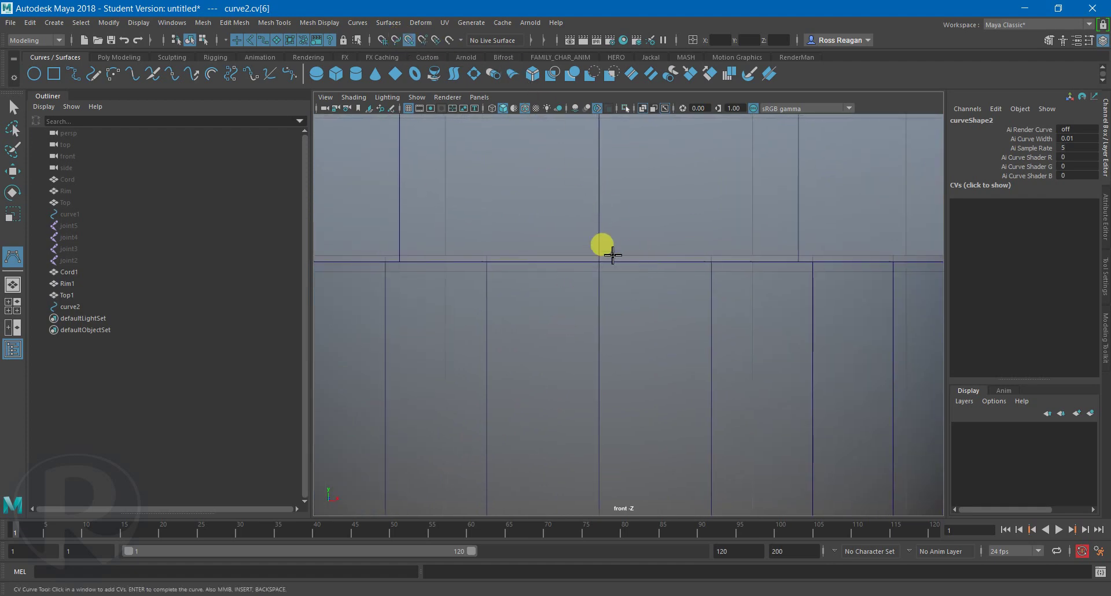
{"action": "left_click", "coordinate": [410, 39]}
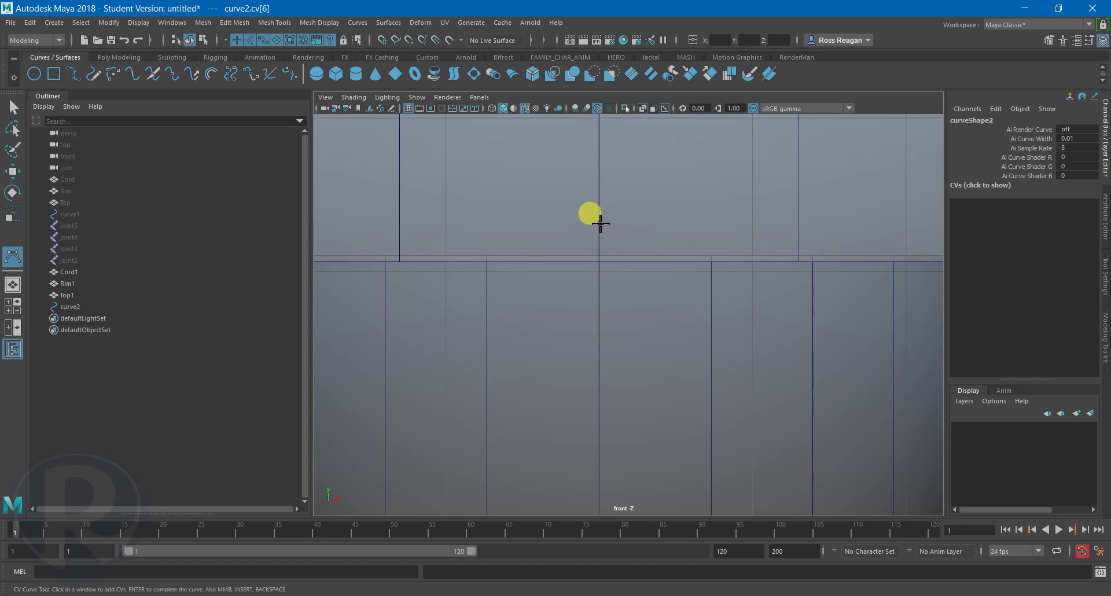
{"action": "scroll", "coordinate": [645, 340], "scroll_direction": "down", "scroll_amount": 5}
{"action": "scroll", "coordinate": [645, 340], "scroll_direction": "up", "scroll_amount": 1}
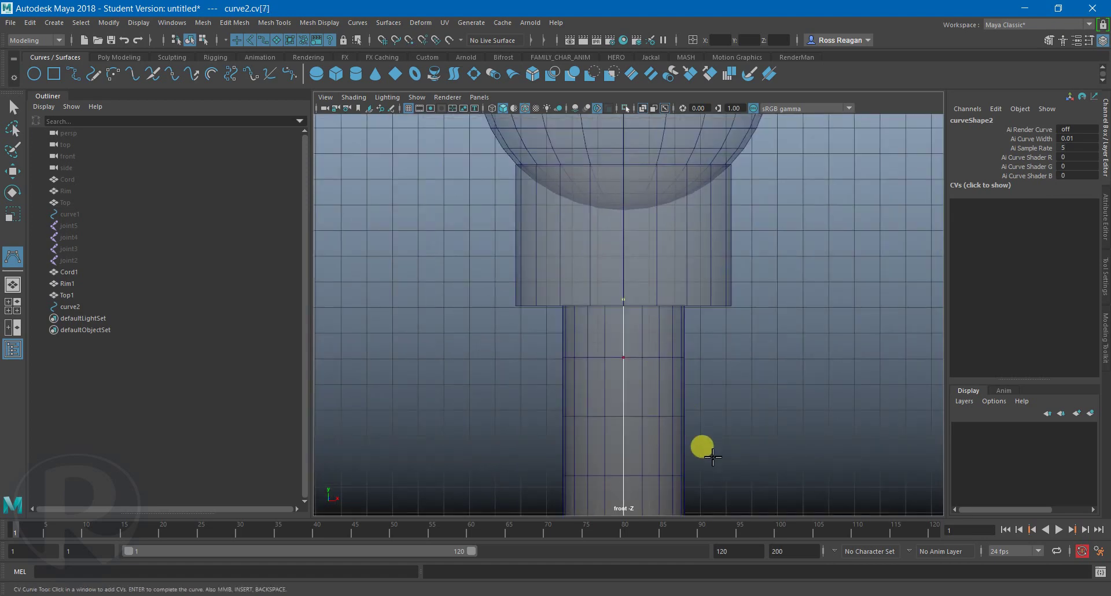
{"action": "key", "text": "Return"}
Return to the perspective view and centre the pivot of the new curve.
{"action": "scroll", "coordinate": [769, 459], "scroll_direction": "down", "scroll_amount": 4}
{"action": "key", "text": "space"}
{"action": "key", "text": "space"}
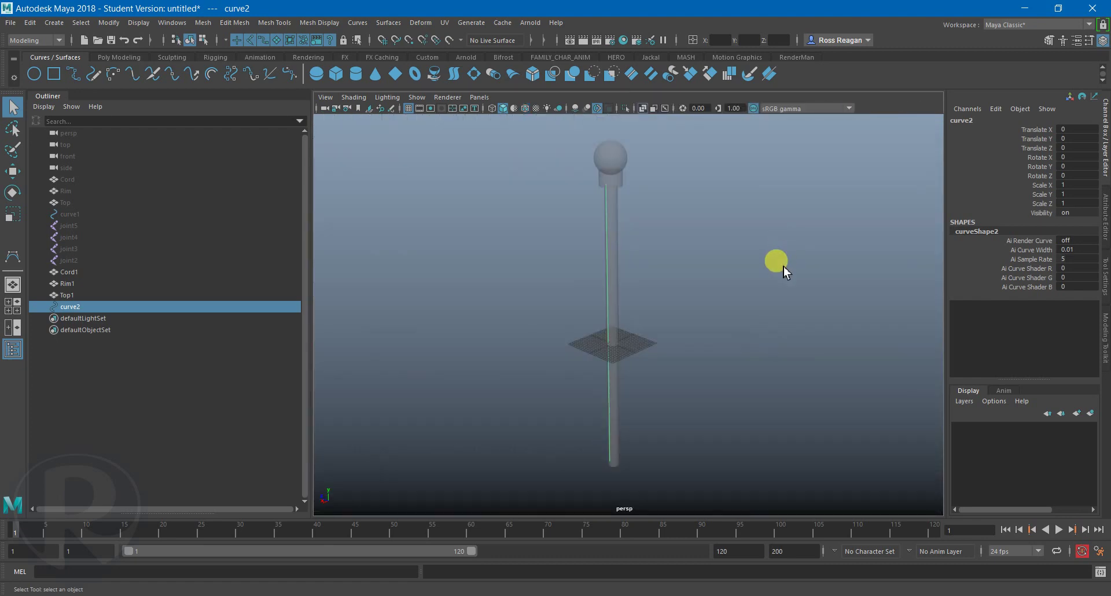
{"action": "key", "text": "w"}
{"action": "left_click_drag", "start_coordinate": [683, 378], "coordinate": [570, 347], "text": "alt"}
{"action": "left_click", "coordinate": [108, 22]}
{"action": "left_click", "coordinate": [149, 105]}
Move the centre curve along Z onto the cord's centre axis, using the top view for the final alignment.
{"action": "left_click_drag", "start_coordinate": [566, 295], "coordinate": [626, 304]}
{"action": "left_click_drag", "start_coordinate": [716, 356], "coordinate": [642, 225], "text": "alt"}
{"action": "left_click_drag", "start_coordinate": [593, 266], "coordinate": [580, 274]}
{"action": "mouse_move", "coordinate": [633, 335]}
{"action": "left_mouse_down"}
{"action": "mouse_move", "coordinate": [650, 325]}
{"action": "mouse_move", "coordinate": [771, 434]}
{"action": "mouse_move", "coordinate": [578, 310]}
{"action": "mouse_move", "coordinate": [630, 335]}
{"action": "left_mouse_up"}
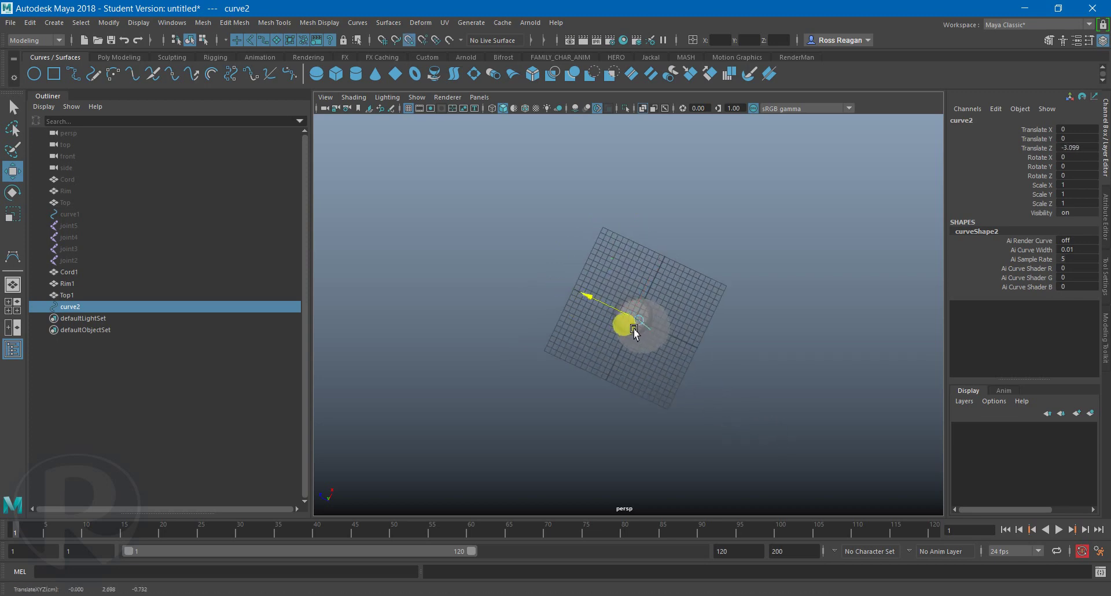
{"action": "key", "text": "space"}
{"action": "key", "text": "space"}
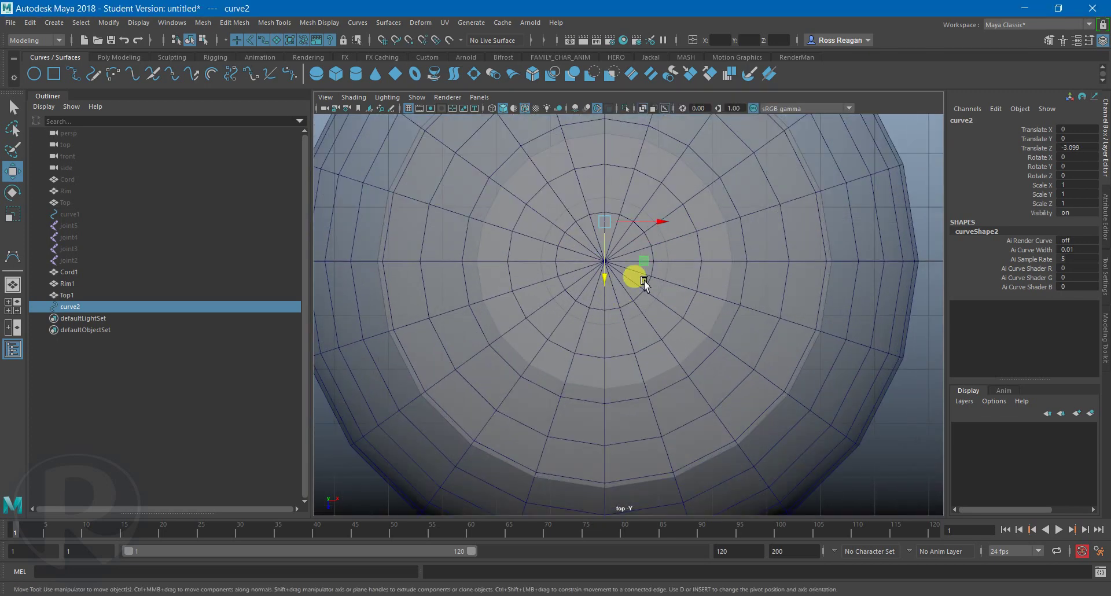
{"action": "left_click_drag", "start_coordinate": [644, 282], "coordinate": [603, 259]}
{"action": "key", "text": "space"}
{"action": "key", "text": "space"}
{"action": "key", "text": "q"}
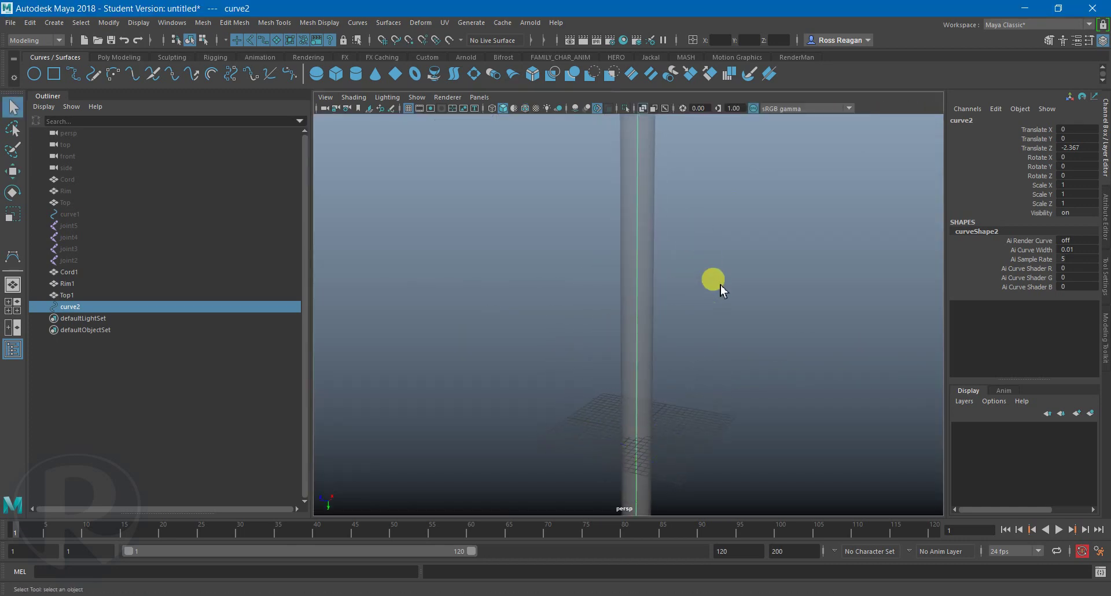
Freeze the transformations of the aligned centre curve.
{"action": "scroll", "coordinate": [721, 289], "scroll_direction": "down", "scroll_amount": 5}
{"action": "left_click_drag", "start_coordinate": [719, 327], "coordinate": [703, 165], "text": "alt"}
{"action": "middle_click_drag", "start_coordinate": [704, 227], "coordinate": [690, 327], "text": "alt"}
{"action": "left_click_drag", "start_coordinate": [690, 327], "coordinate": [722, 356], "text": "alt"}
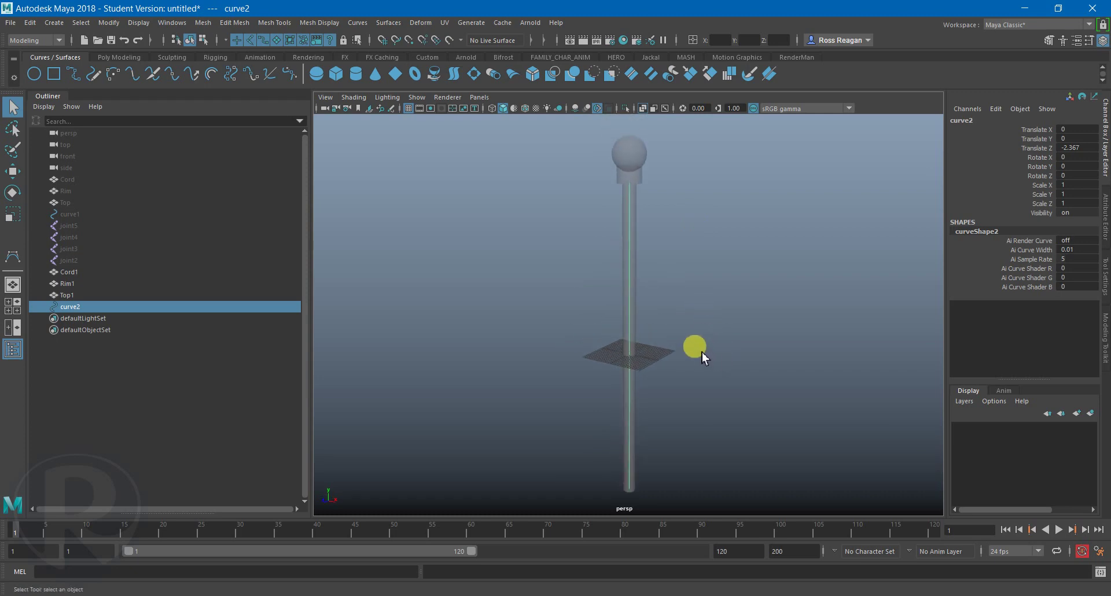
{"action": "left_click", "coordinate": [109, 22]}
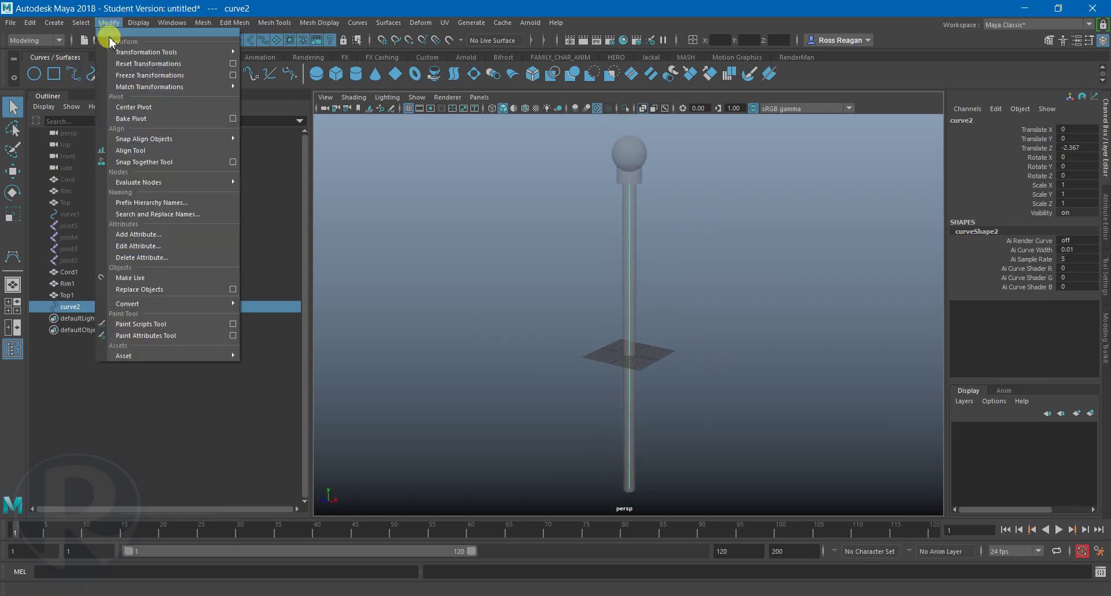
{"action": "left_click", "coordinate": [134, 78]}
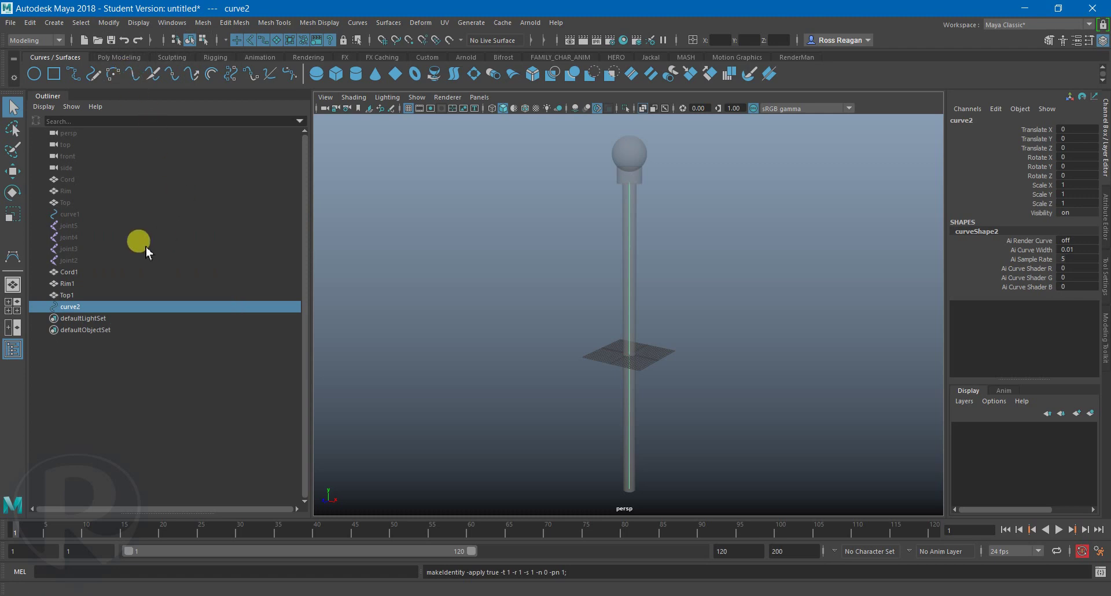
{"action": "scroll", "coordinate": [442, 325], "scroll_direction": "up", "scroll_amount": 2}
{"action": "left_click", "coordinate": [551, 316]}
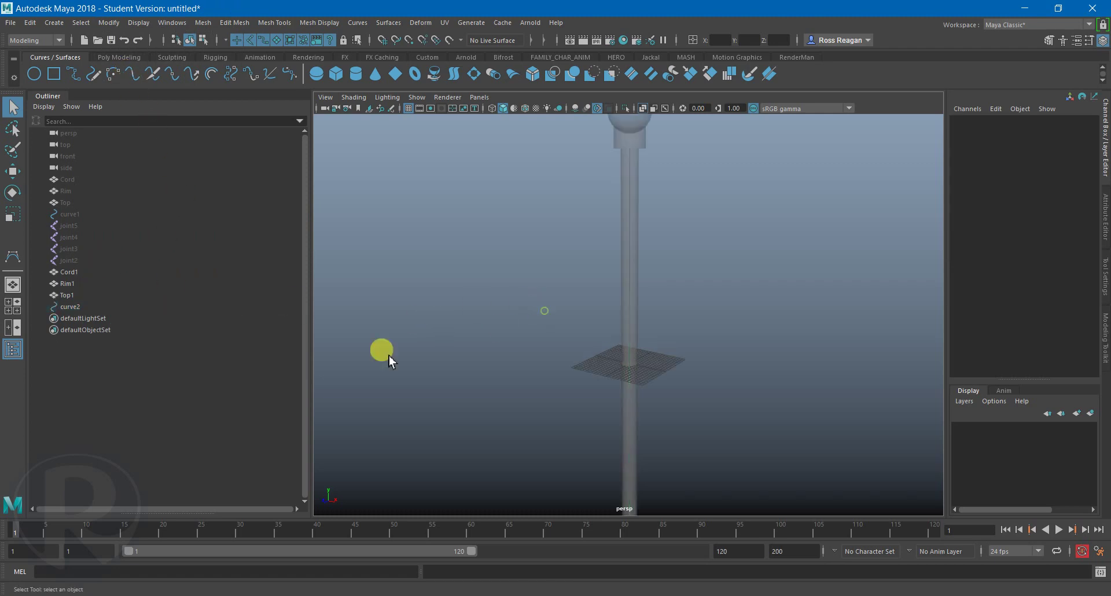
Select the centre curve together with the Cord1 mesh.
{"action": "left_click", "coordinate": [107, 303]}
{"action": "key", "text": "w"}
{"action": "right_click_drag", "start_coordinate": [616, 339], "coordinate": [594, 365], "text": "alt"}
{"action": "left_click_drag", "start_coordinate": [595, 364], "coordinate": [519, 353], "text": "alt"}
{"action": "key", "text": "q"}
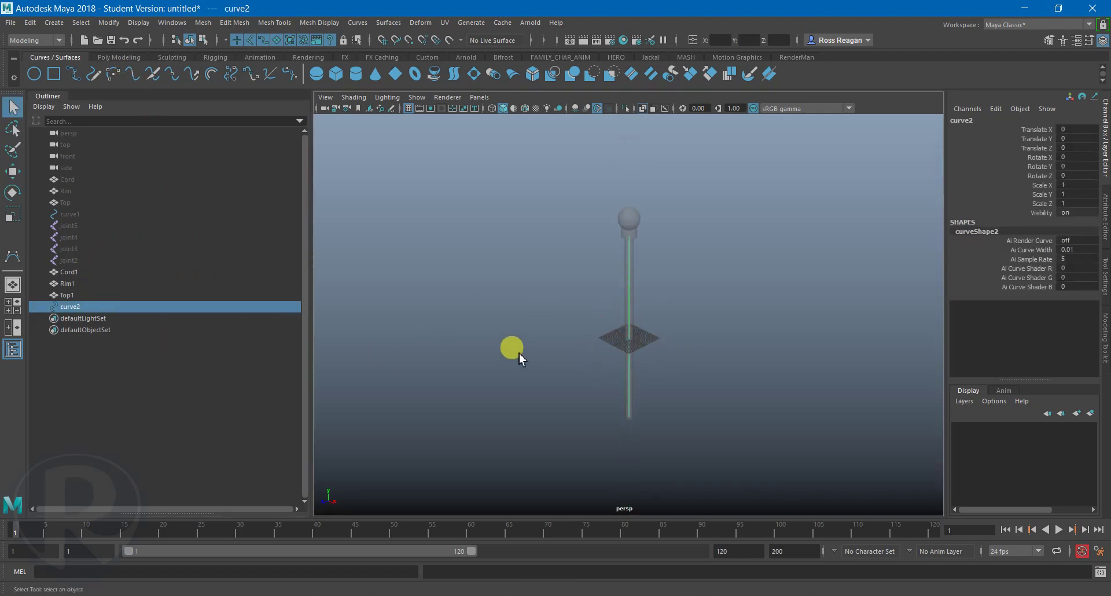
{"action": "right_click_drag", "start_coordinate": [519, 353], "coordinate": [616, 324], "text": "alt"}
{"action": "left_click", "coordinate": [630, 314]}
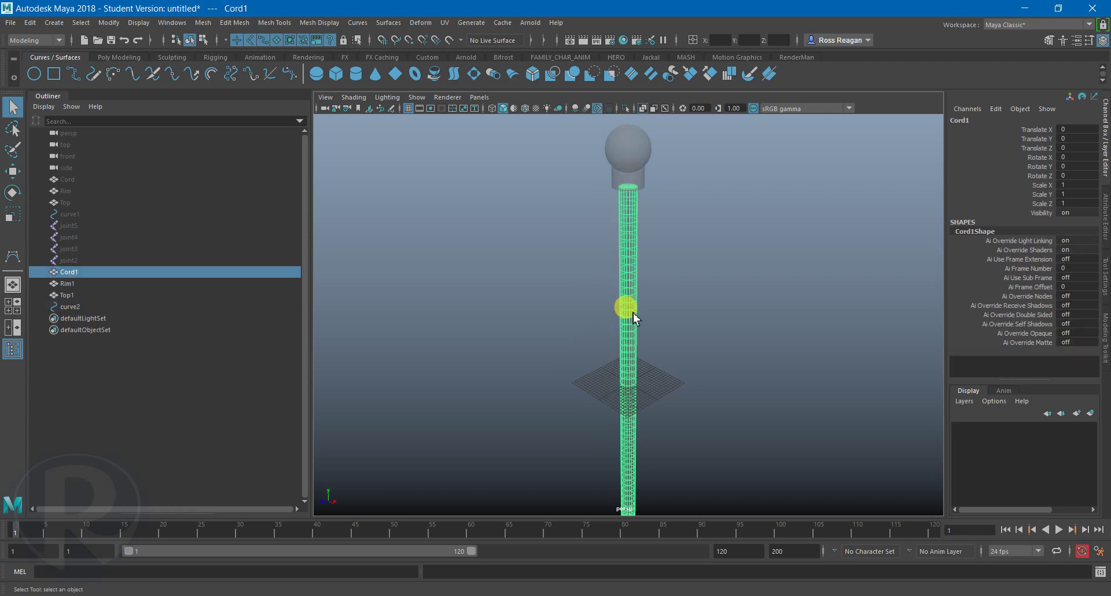
{"action": "left_click", "coordinate": [528, 340]}
{"action": "left_click", "coordinate": [118, 307]}
{"action": "left_click", "coordinate": [638, 297], "text": "shift"}
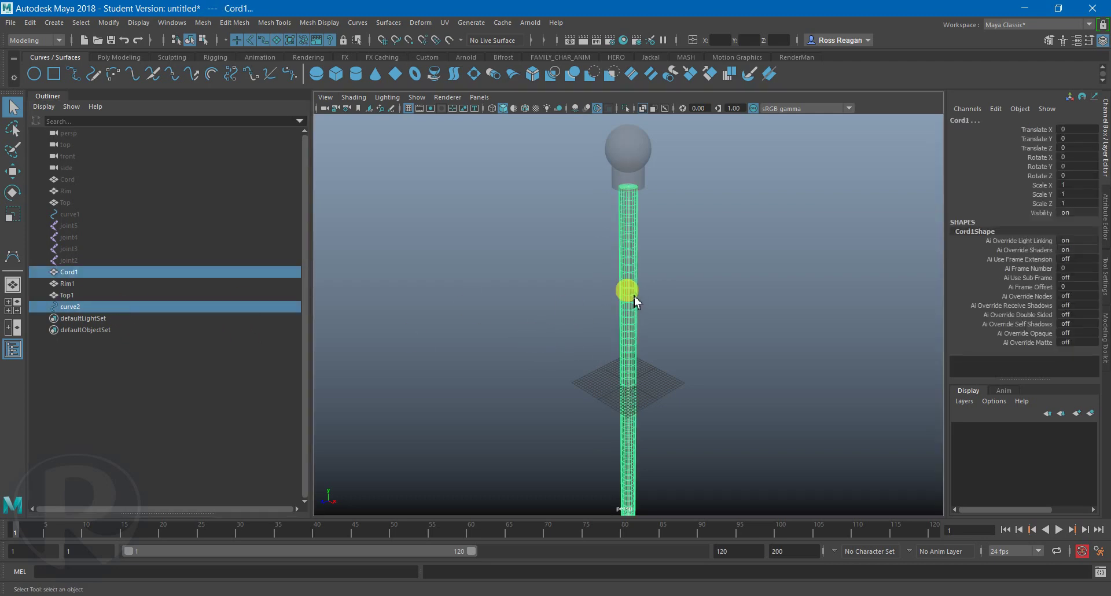
{"action": "left_click_drag", "start_coordinate": [593, 346], "coordinate": [602, 353], "text": "alt"}
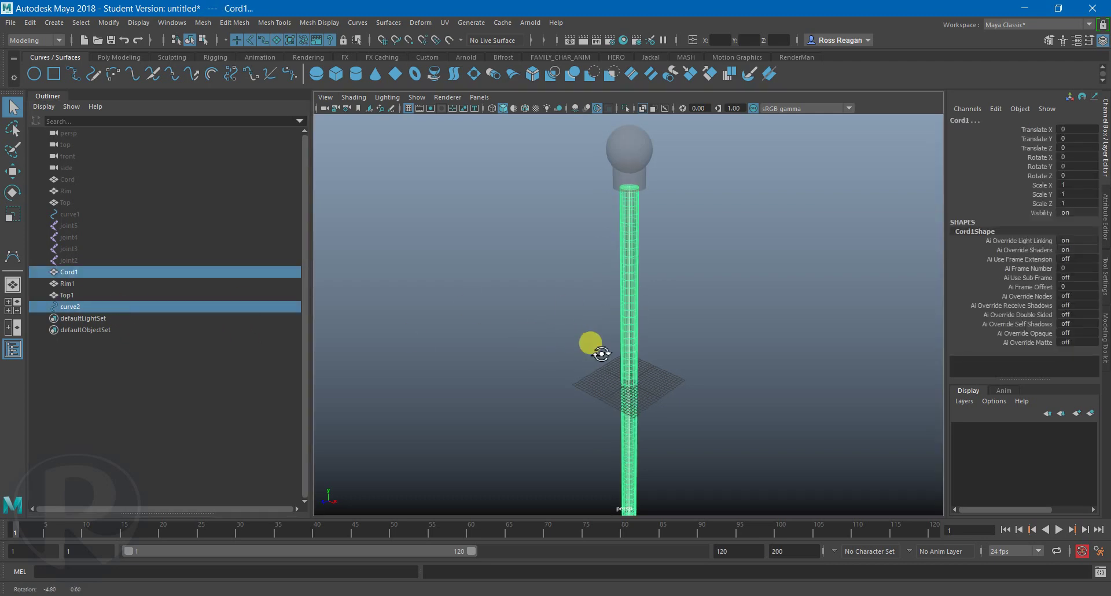
Look for the Curve Warp deformer among the deformation commands for modeling, rigging and animation.
{"action": "left_click", "coordinate": [421, 23]}
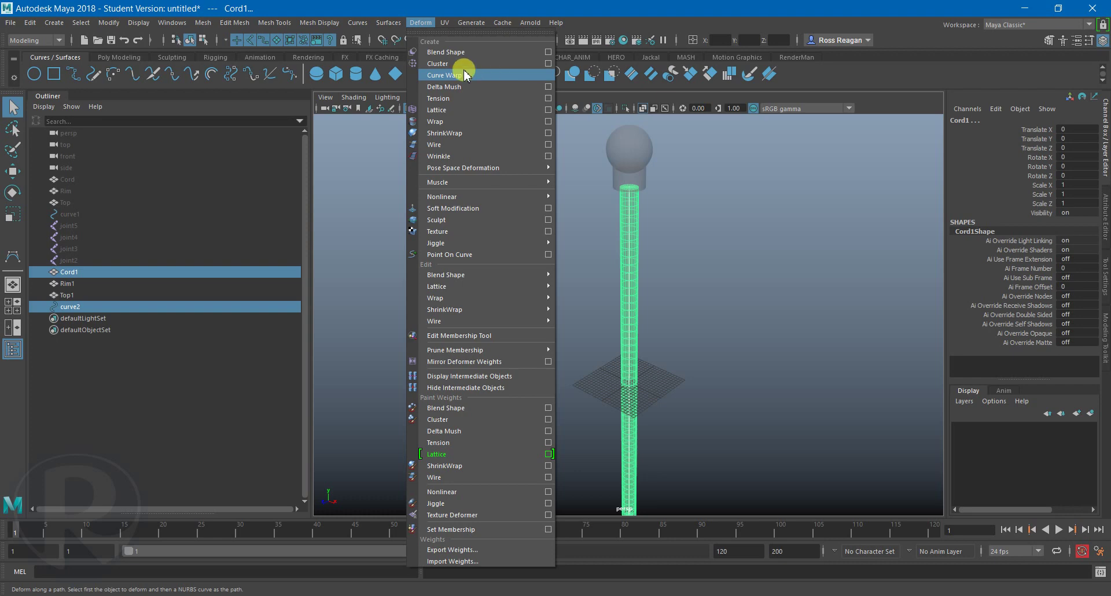
{"action": "left_click", "coordinate": [420, 23]}
{"action": "left_click", "coordinate": [417, 23]}
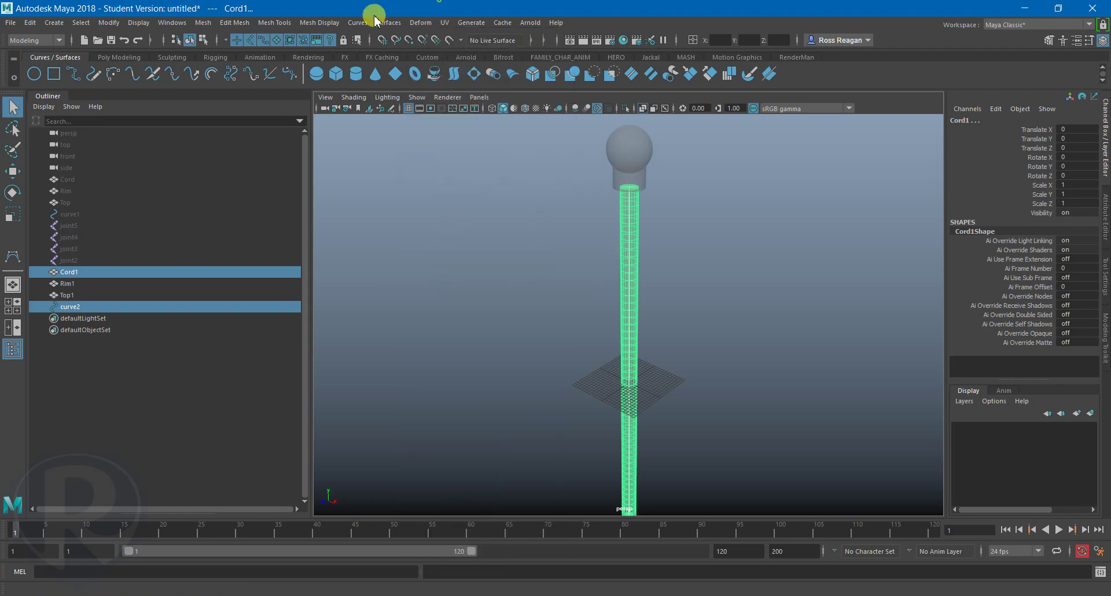
{"action": "left_click", "coordinate": [35, 40]}
{"action": "left_click", "coordinate": [28, 61]}
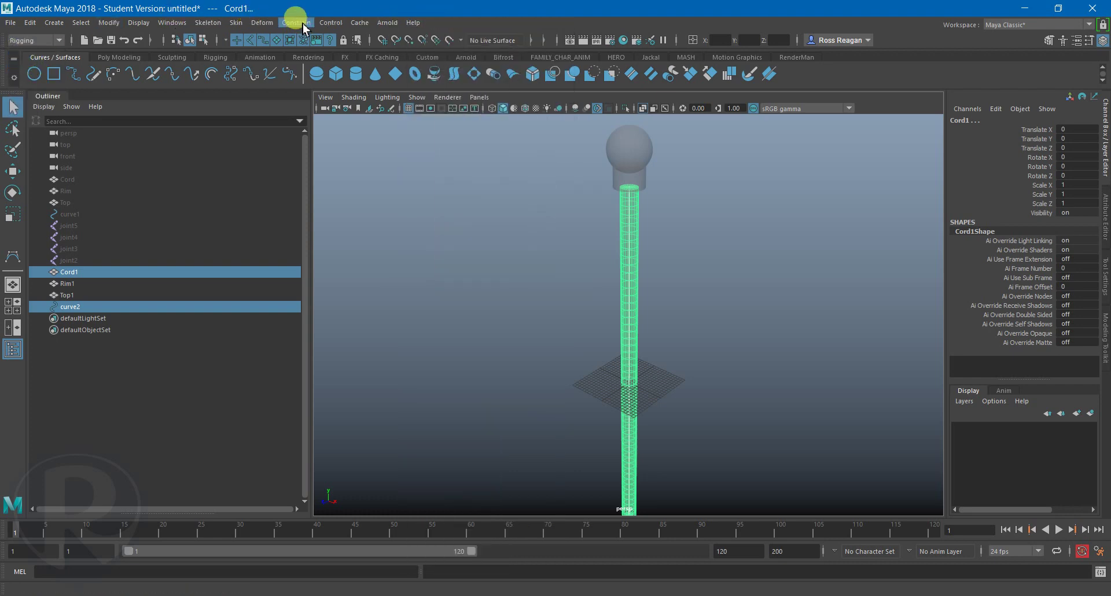
{"action": "left_click", "coordinate": [296, 22]}
{"action": "left_click", "coordinate": [263, 22]}
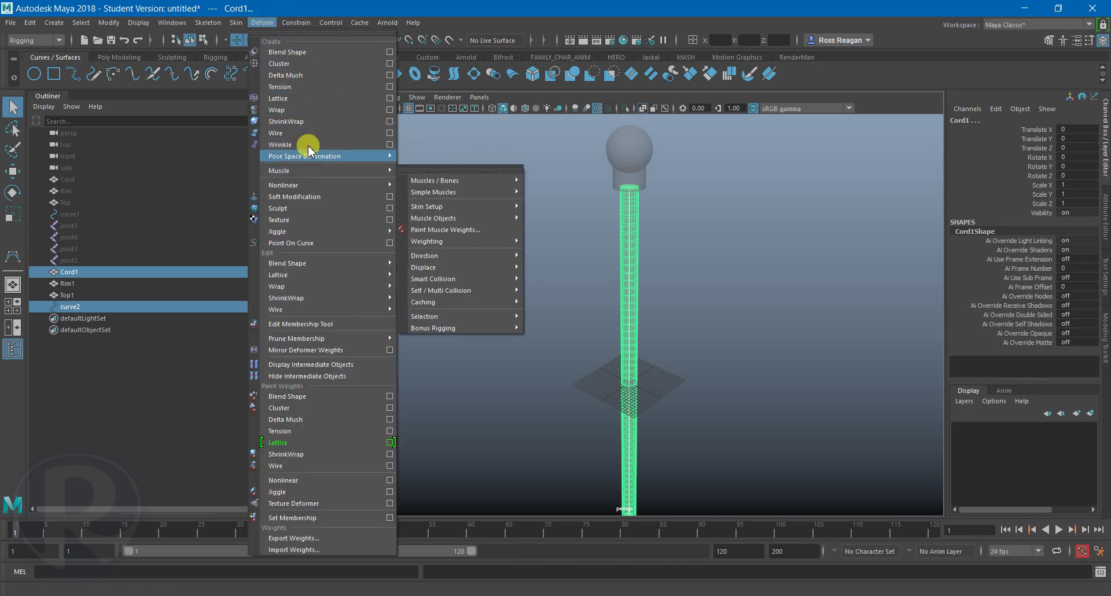
{"action": "left_click", "coordinate": [236, 24]}
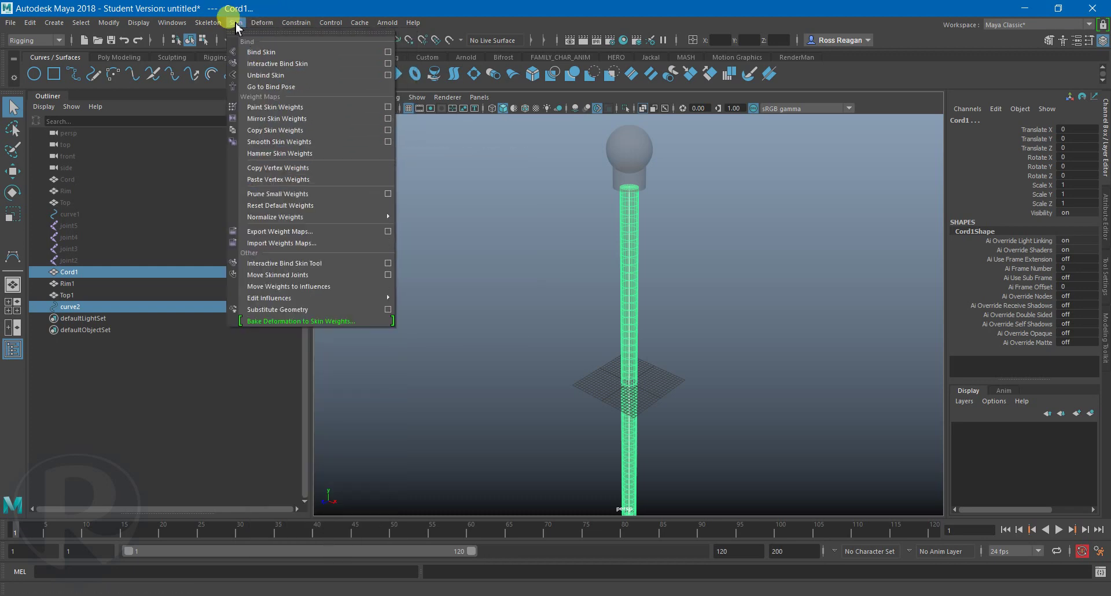
{"action": "left_click", "coordinate": [51, 46]}
{"action": "left_click", "coordinate": [45, 75]}
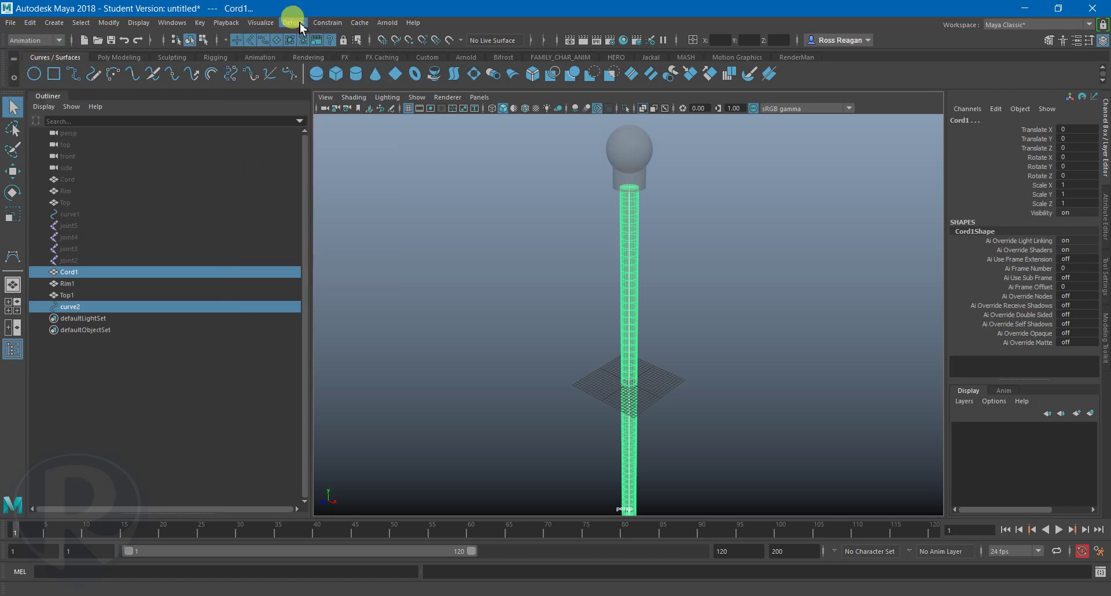
{"action": "left_click", "coordinate": [295, 22]}
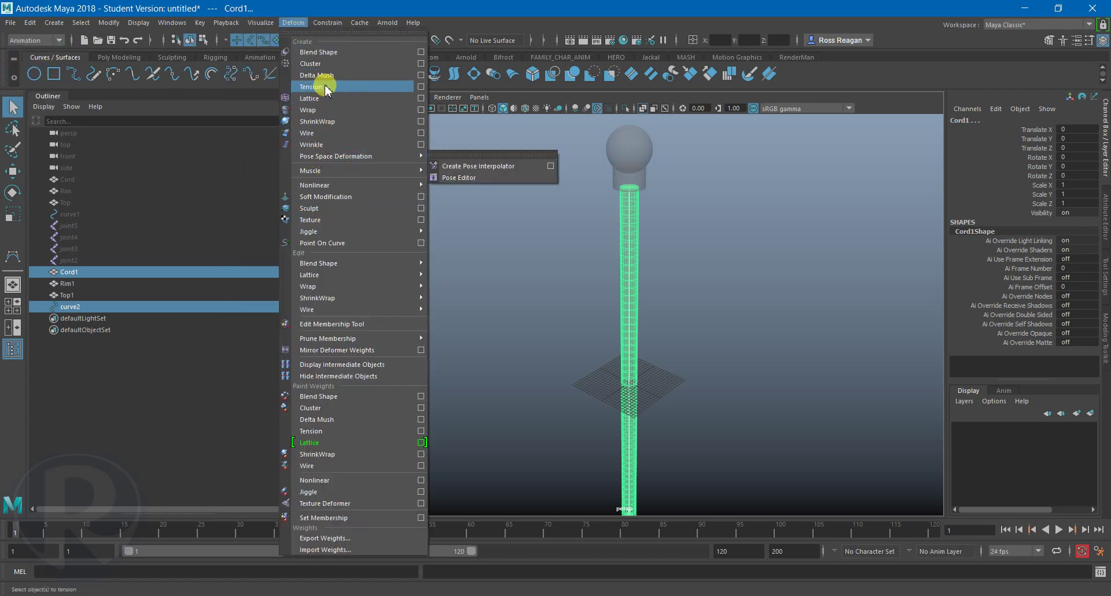
{"action": "mouse_move", "coordinate": [330, 263]}
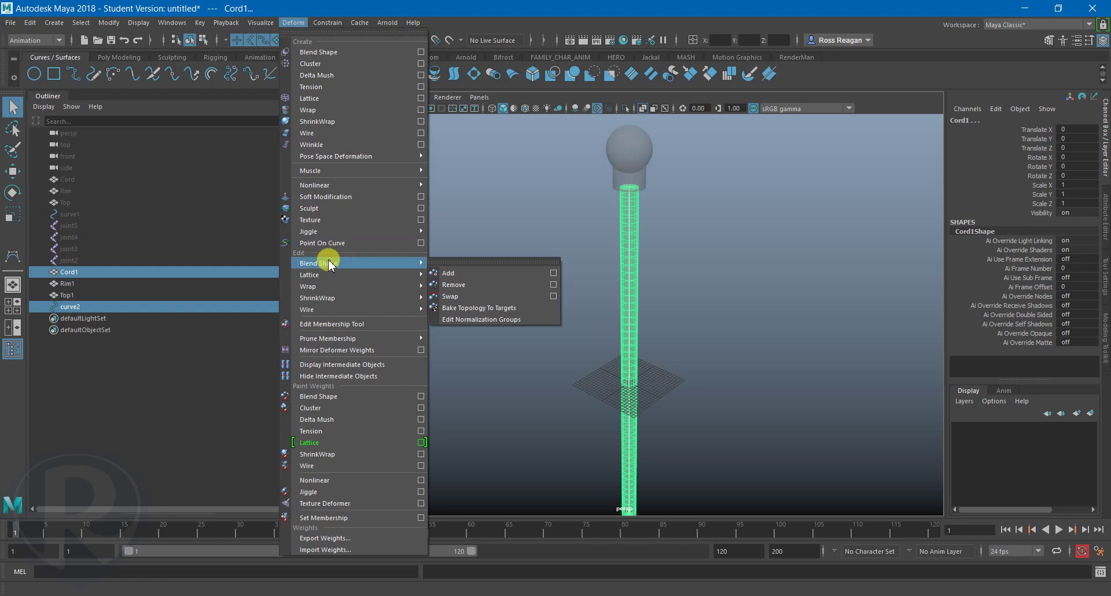
{"action": "left_click", "coordinate": [49, 45]}
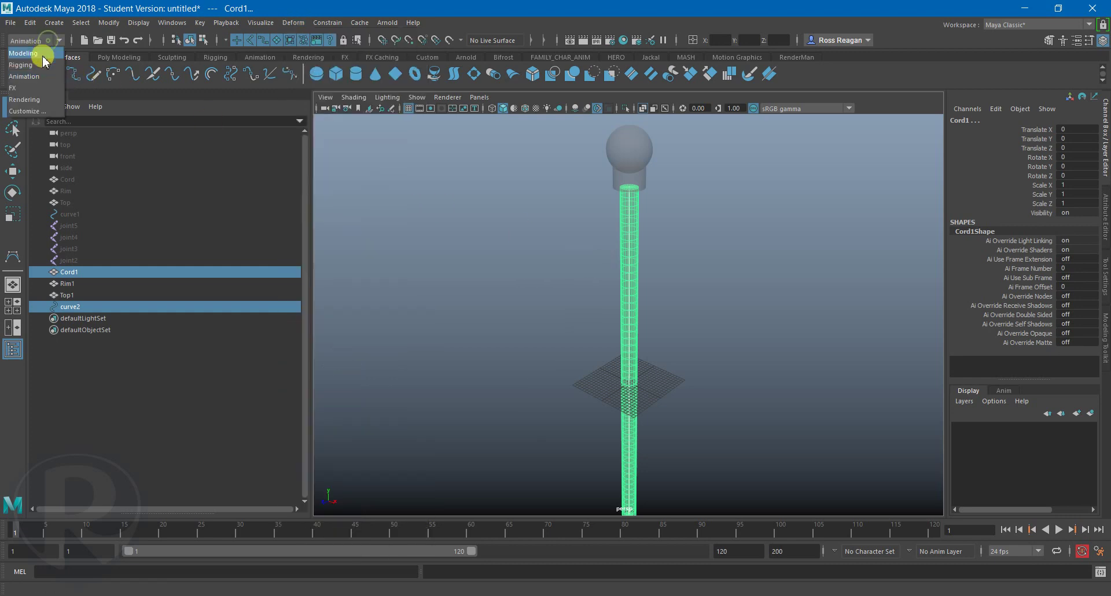
{"action": "left_click", "coordinate": [45, 60]}
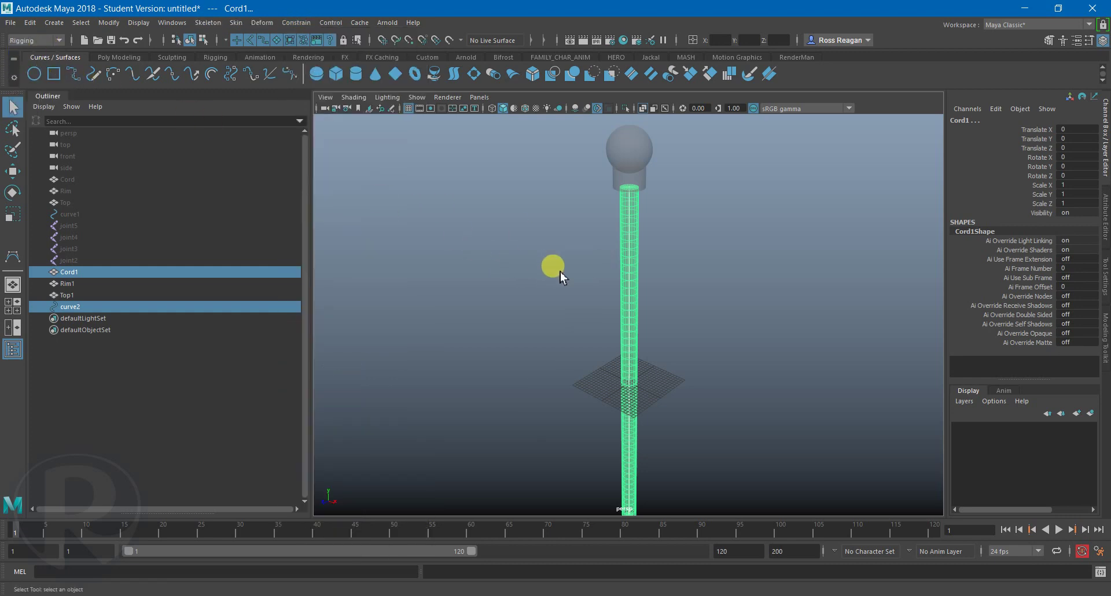
Apply the Curve Warp deformer to the cord with its centre curve, and display the curveWarp2 attributes.
{"action": "key", "text": "space"}
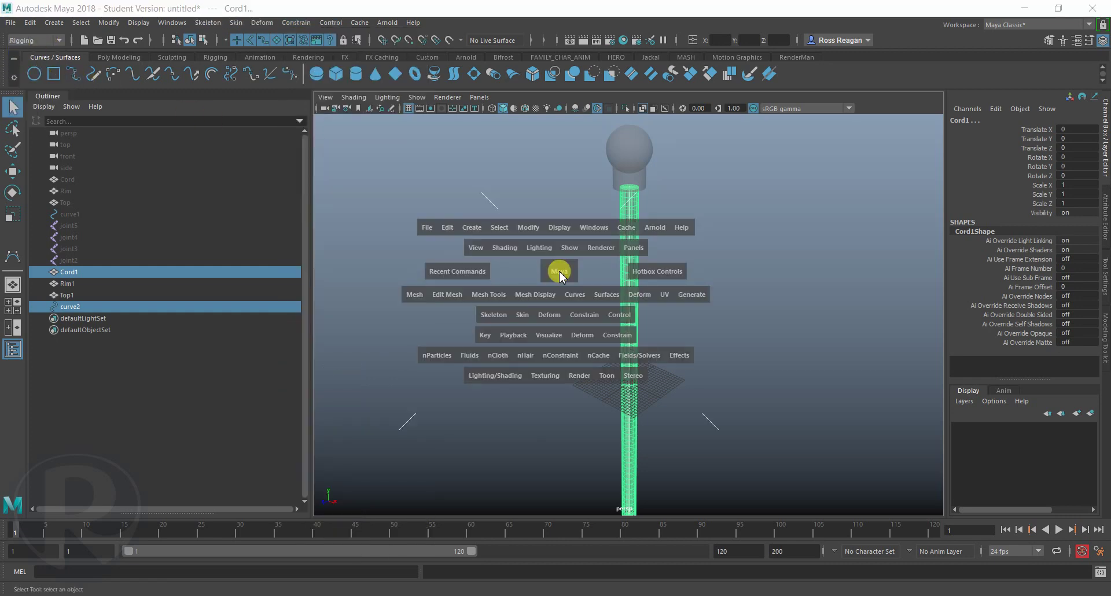
{"action": "left_click", "coordinate": [644, 298]}
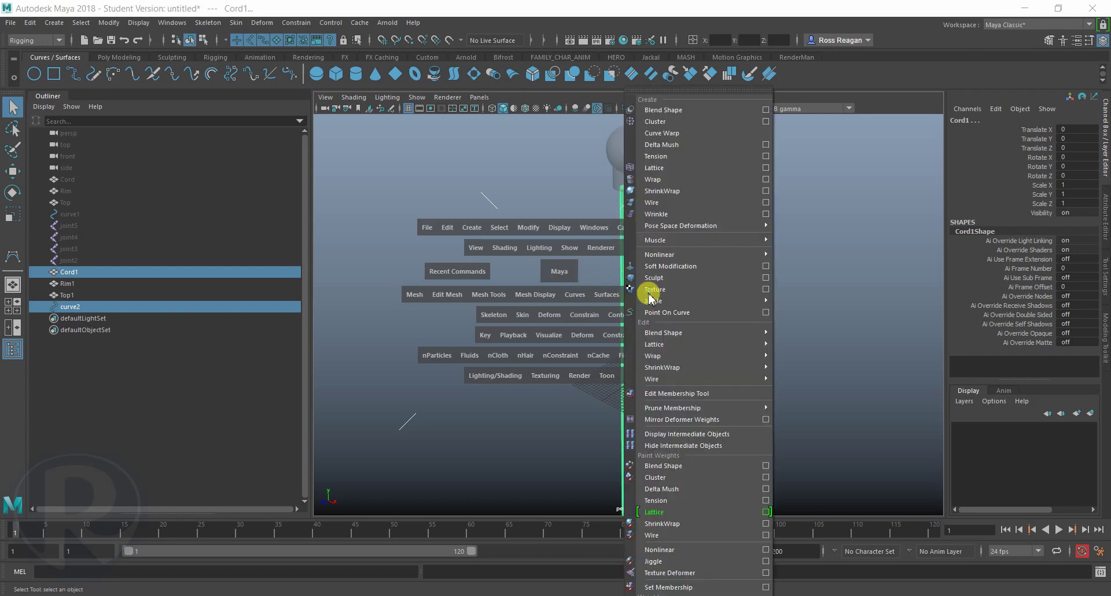
{"action": "left_click", "coordinate": [693, 133]}
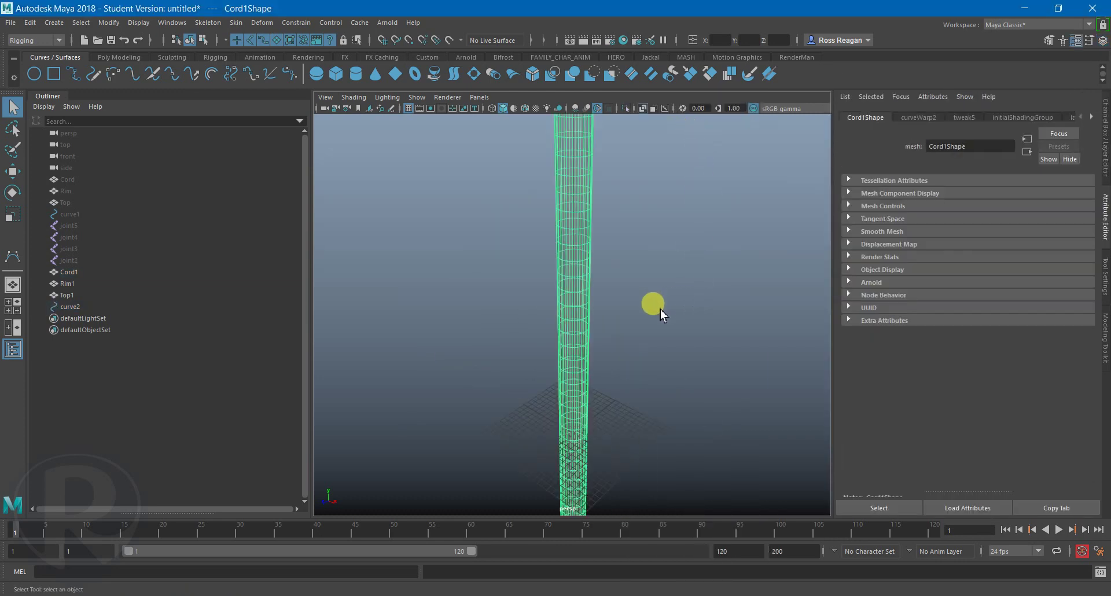
{"action": "left_click", "coordinate": [638, 347]}
{"action": "left_click", "coordinate": [147, 307]}
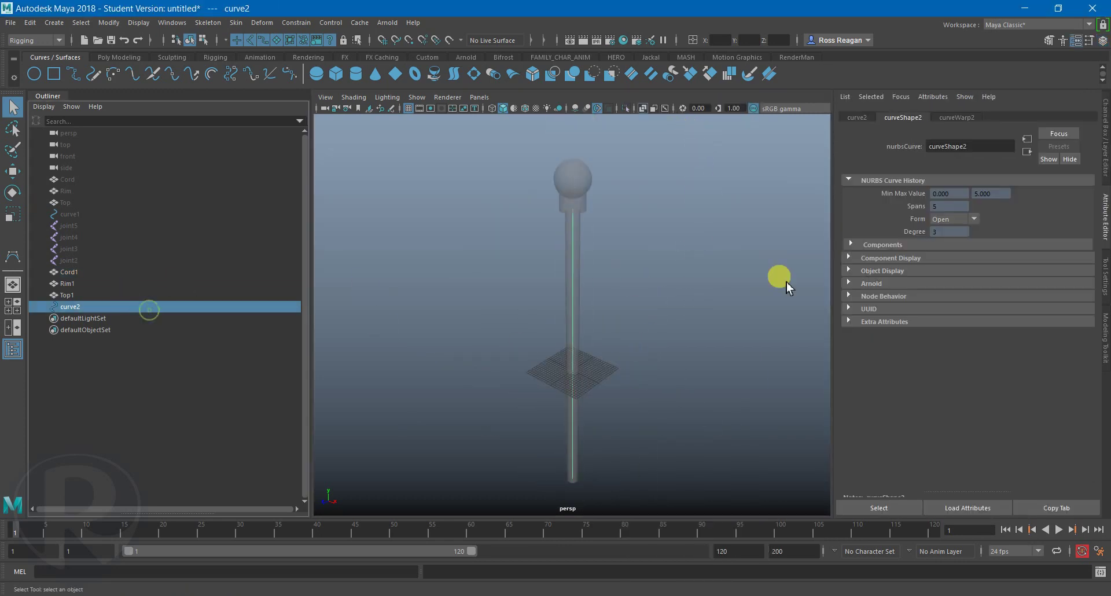
{"action": "left_click", "coordinate": [956, 117]}
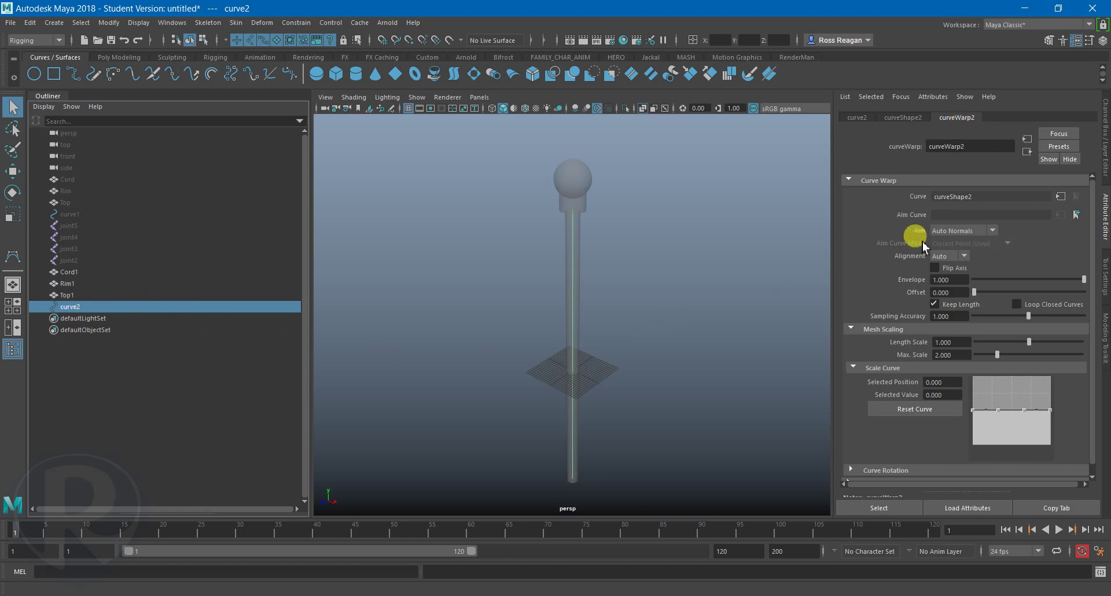
Try bending the cord by moving one of the centre curve's control vertices sideways, and undo the changes.
{"action": "left_click_drag", "start_coordinate": [618, 370], "coordinate": [631, 346], "text": "alt"}
{"action": "middle_click_drag", "start_coordinate": [631, 346], "coordinate": [629, 295], "text": "alt"}
{"action": "right_click_drag", "start_coordinate": [629, 295], "coordinate": [676, 318], "text": "alt"}
{"action": "right_click_drag", "start_coordinate": [612, 229], "coordinate": [546, 224]}
{"action": "left_click_drag", "start_coordinate": [504, 213], "coordinate": [544, 287]}
{"action": "key", "text": "w"}
{"action": "left_click", "coordinate": [571, 357]}
{"action": "left_click_drag", "start_coordinate": [613, 362], "coordinate": [658, 364]}
{"action": "key", "text": "ctrl+z"}
{"action": "key", "text": "ctrl+z"}
{"action": "key", "text": "ctrl+z"}
{"action": "key", "text": "ctrl+z"}
{"action": "key", "text": "ctrl+z"}
{"action": "key", "text": "ctrl+z"}
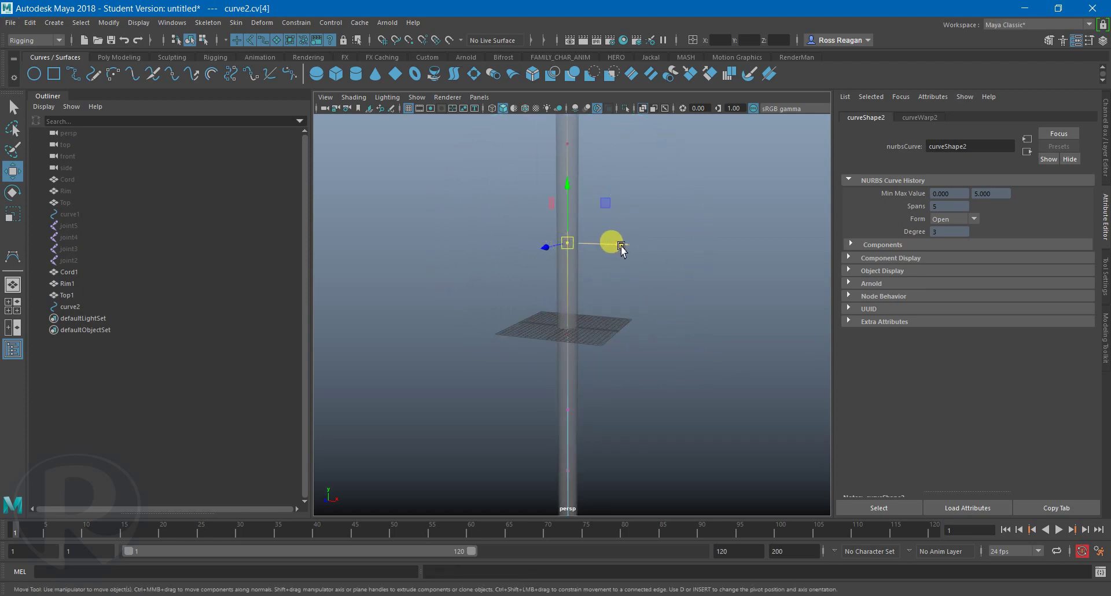
Try moving control vertex 4 of the centre curve about 32 units along X, and undo the move.
{"action": "left_click_drag", "start_coordinate": [621, 247], "coordinate": [737, 273]}
{"action": "scroll", "coordinate": [650, 293], "scroll_direction": "down", "scroll_amount": 3}
{"action": "key", "text": "ctrl+z"}
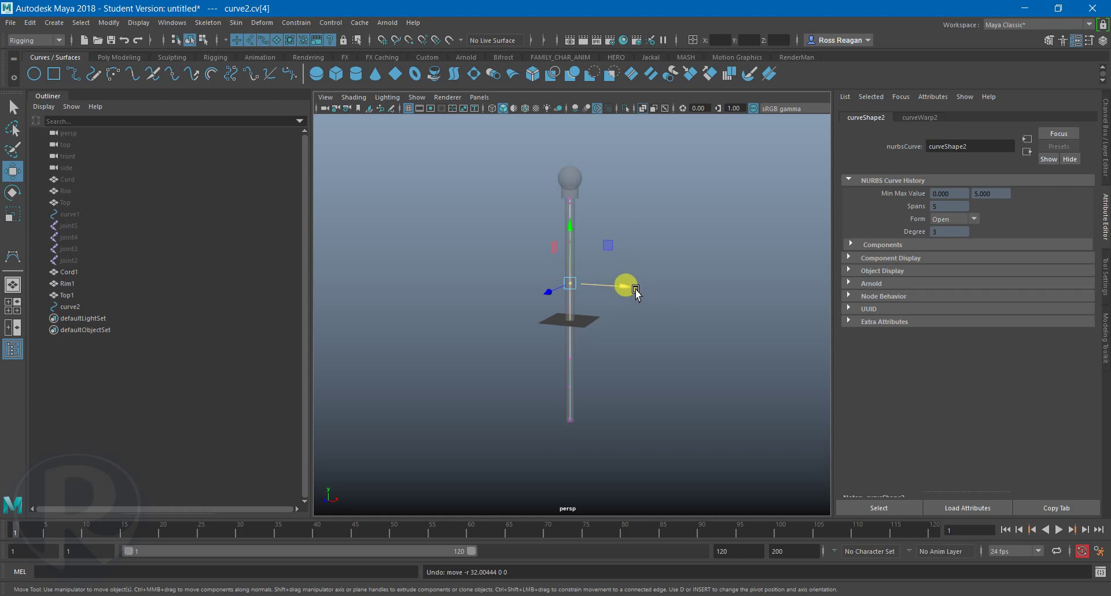
{"action": "mouse_move", "coordinate": [633, 292]}
{"action": "left_mouse_down"}
{"action": "mouse_move", "coordinate": [703, 294]}
{"action": "mouse_move", "coordinate": [524, 296]}
{"action": "mouse_move", "coordinate": [628, 298]}
{"action": "left_mouse_up"}
{"action": "key", "text": "ctrl+z"}
Reselect the centre curve near the rim and turn off Keep Length in its Curve Warp deformer.
{"action": "scroll", "coordinate": [631, 302], "scroll_direction": "up", "scroll_amount": 5}
{"action": "middle_click_drag", "start_coordinate": [631, 301], "coordinate": [643, 315], "text": "alt"}
{"action": "key", "text": "q"}
{"action": "left_click_drag", "start_coordinate": [644, 296], "coordinate": [626, 289], "text": "alt"}
{"action": "scroll", "coordinate": [595, 278], "scroll_direction": "up", "scroll_amount": 2}
{"action": "middle_click_drag", "start_coordinate": [586, 233], "coordinate": [602, 356], "text": "alt"}
{"action": "scroll", "coordinate": [601, 243], "scroll_direction": "up", "scroll_amount": 3}
{"action": "left_click", "coordinate": [93, 306]}
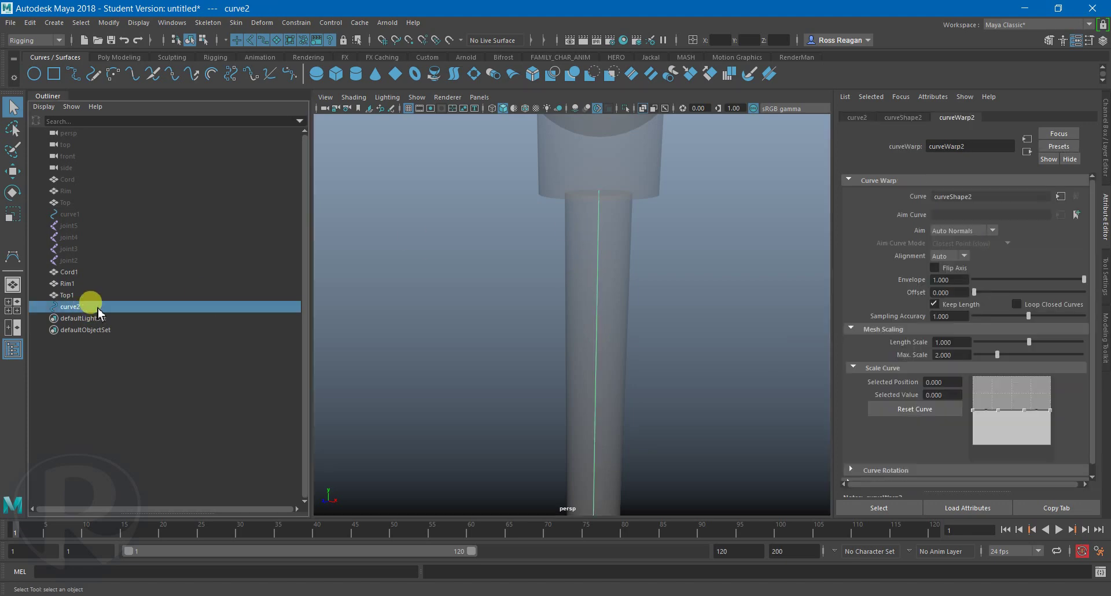
{"action": "scroll", "coordinate": [620, 327], "scroll_direction": "down", "scroll_amount": 4}
{"action": "key", "text": "w"}
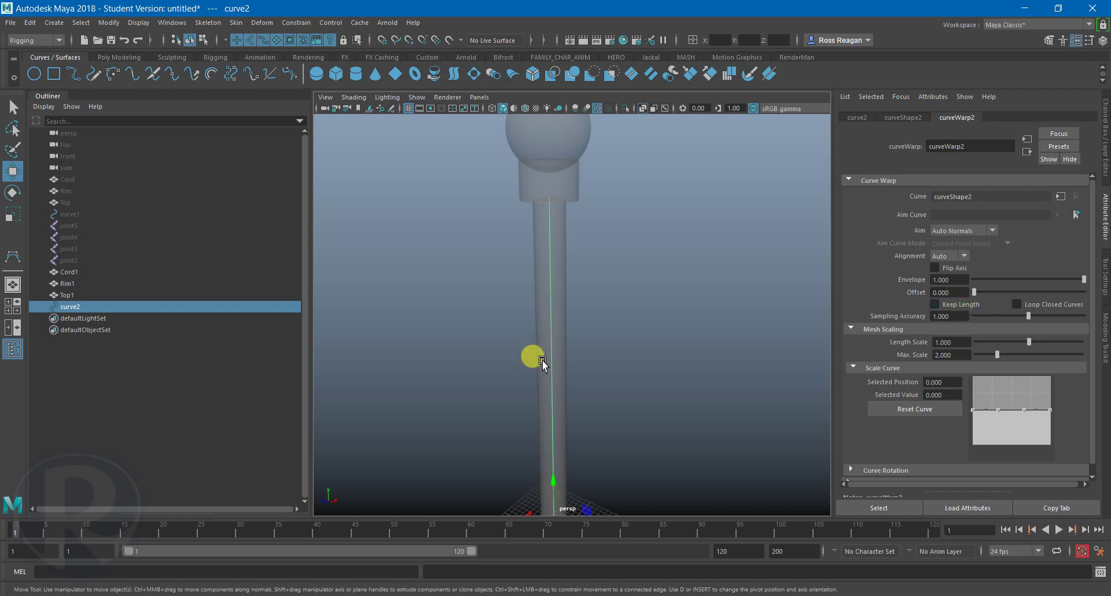
Test the bend with Keep Length off by moving the curve's control vertices, undo the moves and return to object mode.
{"action": "right_click_drag", "start_coordinate": [405, 293], "coordinate": [338, 295]}
{"action": "left_click_drag", "start_coordinate": [541, 278], "coordinate": [717, 365]}
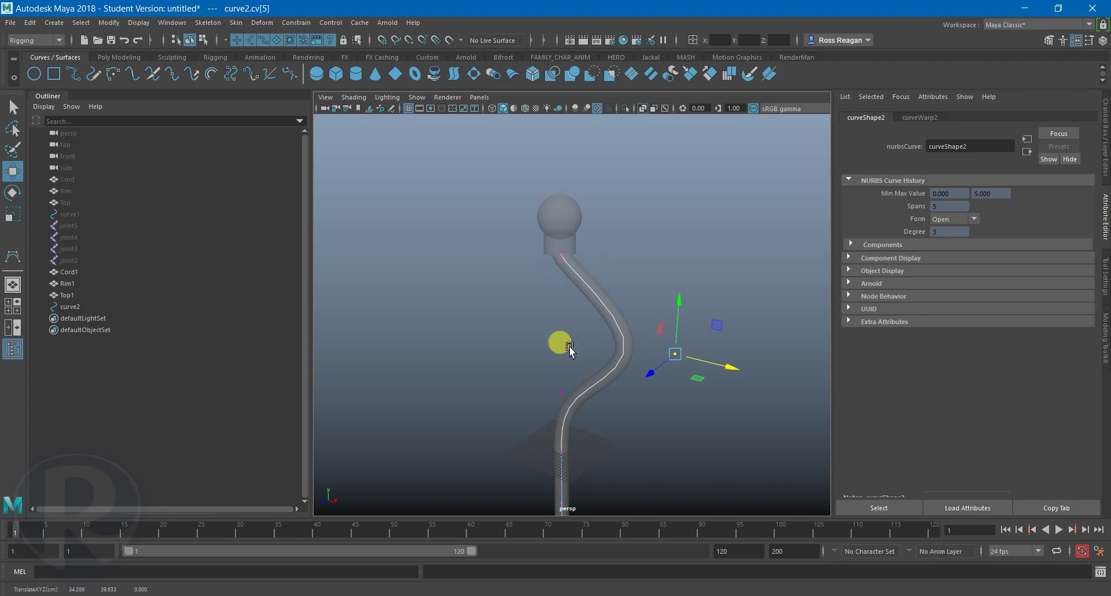
{"action": "left_click_drag", "start_coordinate": [570, 350], "coordinate": [595, 333], "text": "alt"}
{"action": "middle_click_drag", "start_coordinate": [542, 410], "coordinate": [594, 174], "text": "alt"}
{"action": "left_click_drag", "start_coordinate": [545, 238], "coordinate": [620, 289]}
{"action": "middle_click_drag", "start_coordinate": [614, 295], "coordinate": [623, 369], "text": "alt"}
{"action": "left_click_drag", "start_coordinate": [641, 314], "coordinate": [516, 313]}
{"action": "key", "text": "ctrl+z"}
{"action": "left_click_drag", "start_coordinate": [594, 305], "coordinate": [558, 315], "text": "alt"}
{"action": "key", "text": "q"}
{"action": "right_click_drag", "start_coordinate": [419, 299], "coordinate": [461, 278]}
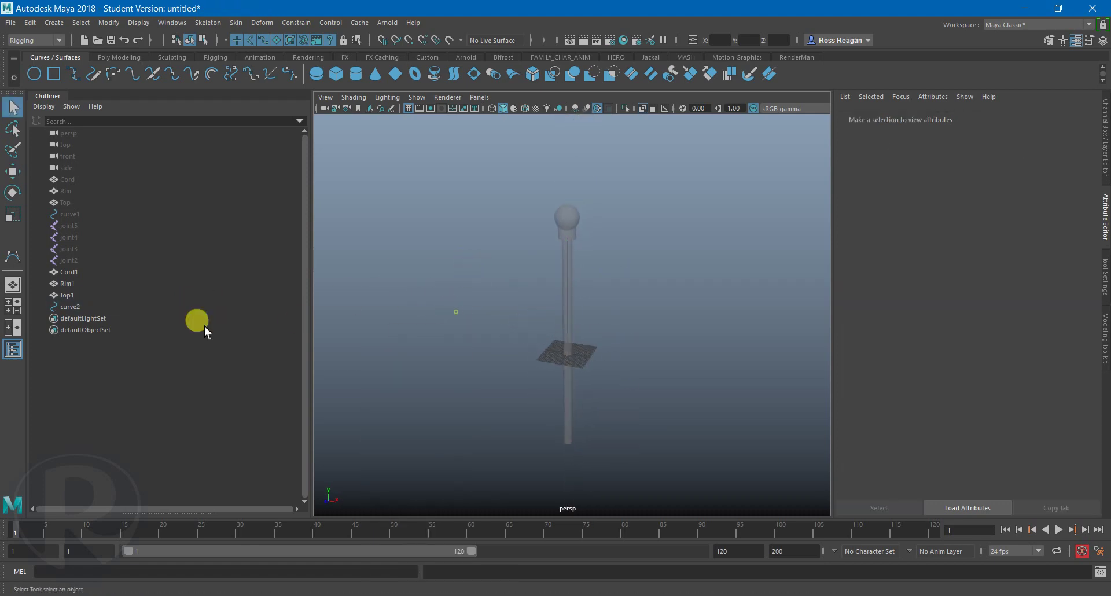
Turn Keep Length back on in the curve's warp deformer and set its Length Scale to 2.
{"action": "scroll", "coordinate": [382, 260], "scroll_direction": "up", "scroll_amount": 5}
{"action": "scroll", "coordinate": [385, 261], "scroll_direction": "down", "scroll_amount": 4}
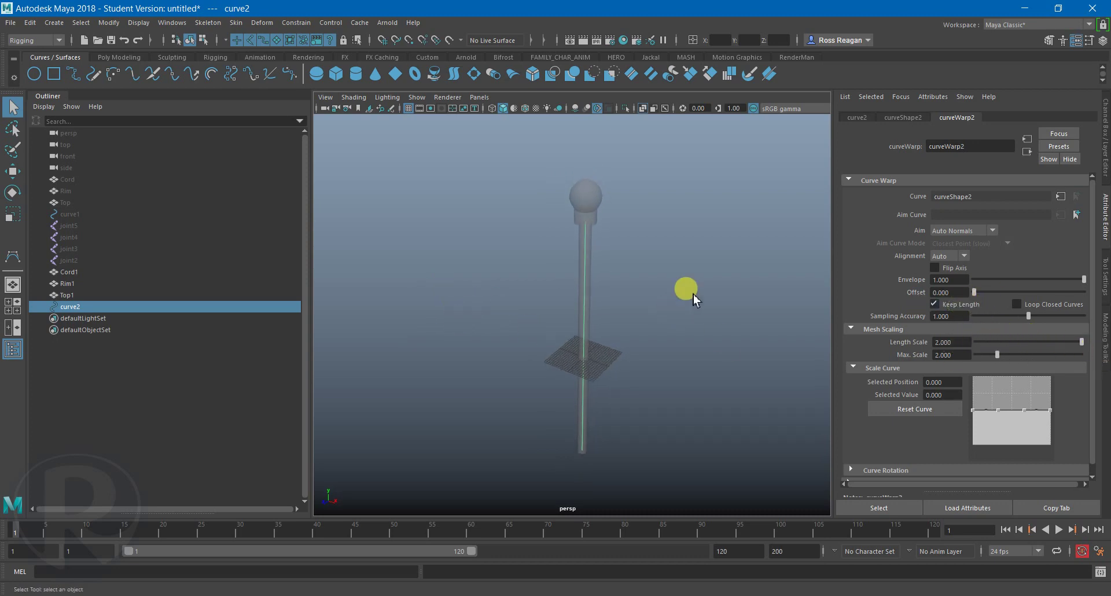
Test the bend at the new length scale by moving control vertices near the middle of the cord, undoing each move.
{"action": "right_click_drag", "start_coordinate": [695, 291], "coordinate": [628, 291]}
{"action": "left_click_drag", "start_coordinate": [549, 271], "coordinate": [716, 340]}
{"action": "key", "text": "w"}
{"action": "key", "text": "ctrl+z"}
{"action": "key", "text": "q"}
{"action": "left_click_drag", "start_coordinate": [566, 310], "coordinate": [605, 332]}
{"action": "key", "text": "w"}
{"action": "left_click_drag", "start_coordinate": [627, 333], "coordinate": [713, 316], "text": "alt"}
{"action": "key", "text": "ctrl+z"}
{"action": "left_click_drag", "start_coordinate": [642, 317], "coordinate": [552, 317]}
{"action": "key", "text": "ctrl+z"}
Leave control-vertex editing and select curve2 as a whole object.
{"action": "left_click_drag", "start_coordinate": [624, 339], "coordinate": [568, 340], "text": "alt"}
{"action": "key", "text": "q"}
{"action": "right_click_drag", "start_coordinate": [485, 278], "coordinate": [519, 254]}
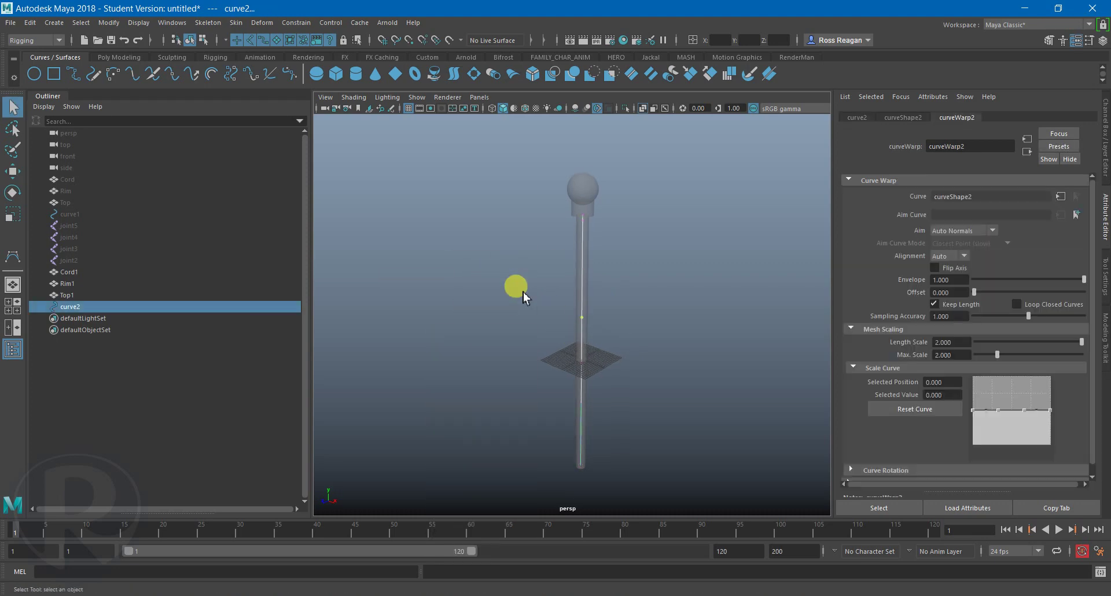
{"action": "left_click", "coordinate": [81, 307]}
{"action": "left_click_drag", "start_coordinate": [426, 329], "coordinate": [444, 329], "text": "alt"}
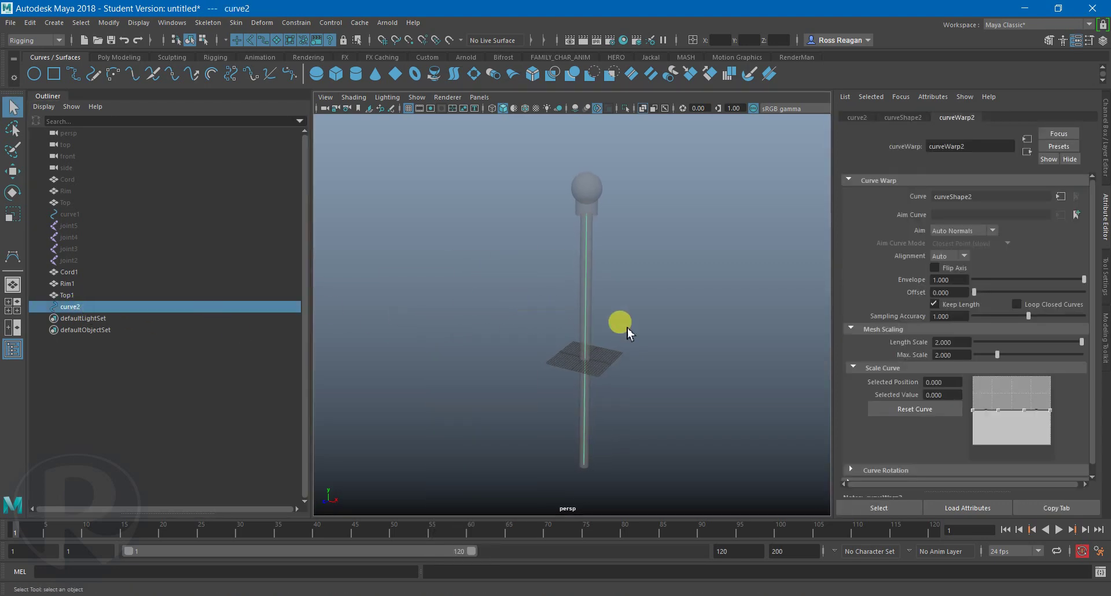
Test the bend once more by moving curve2's control vertices, undo the moves, return to object mode and clear the selection.
{"action": "right_click_drag", "start_coordinate": [466, 258], "coordinate": [412, 260]}
{"action": "left_click_drag", "start_coordinate": [554, 191], "coordinate": [567, 229]}
{"action": "key", "text": "w"}
{"action": "key", "text": "ctrl+z"}
{"action": "left_click_drag", "start_coordinate": [566, 308], "coordinate": [607, 339]}
{"action": "mouse_move", "coordinate": [628, 324]}
{"action": "left_mouse_down"}
{"action": "mouse_move", "coordinate": [555, 305]}
{"action": "mouse_move", "coordinate": [607, 331]}
{"action": "left_mouse_up"}
{"action": "key", "text": "ctrl+z"}
{"action": "key", "text": "q"}
{"action": "right_click_drag", "start_coordinate": [645, 249], "coordinate": [671, 239]}
{"action": "left_click", "coordinate": [668, 249]}
{"action": "left_click_drag", "start_coordinate": [669, 249], "coordinate": [638, 261], "text": "alt"}
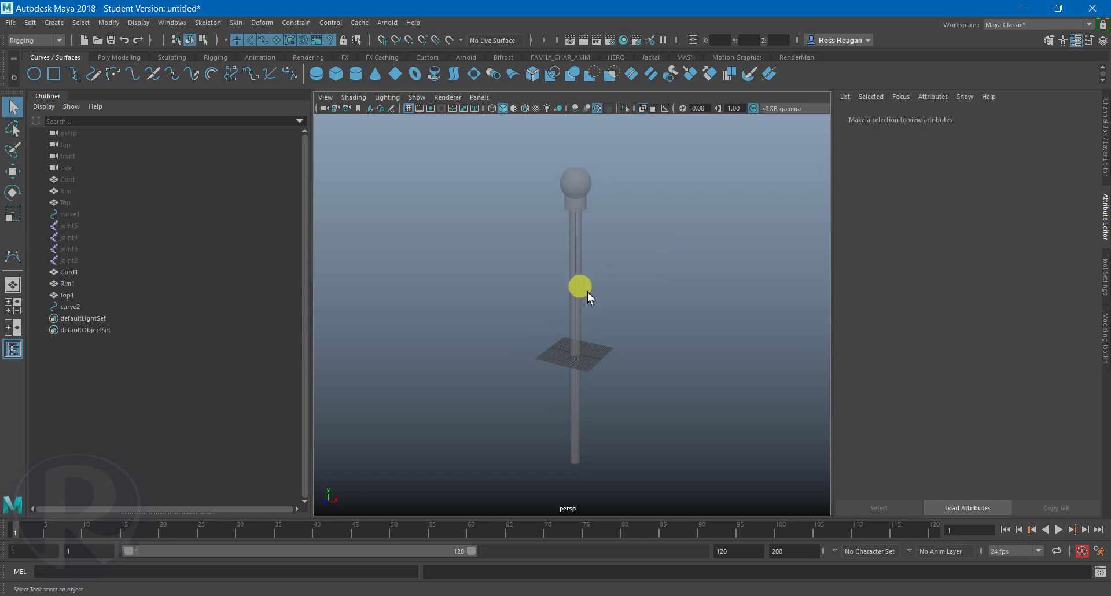
Examine curve2's control vertices along the upper part of the cord, then return to object mode and clear the selection.
{"action": "left_click", "coordinate": [137, 305]}
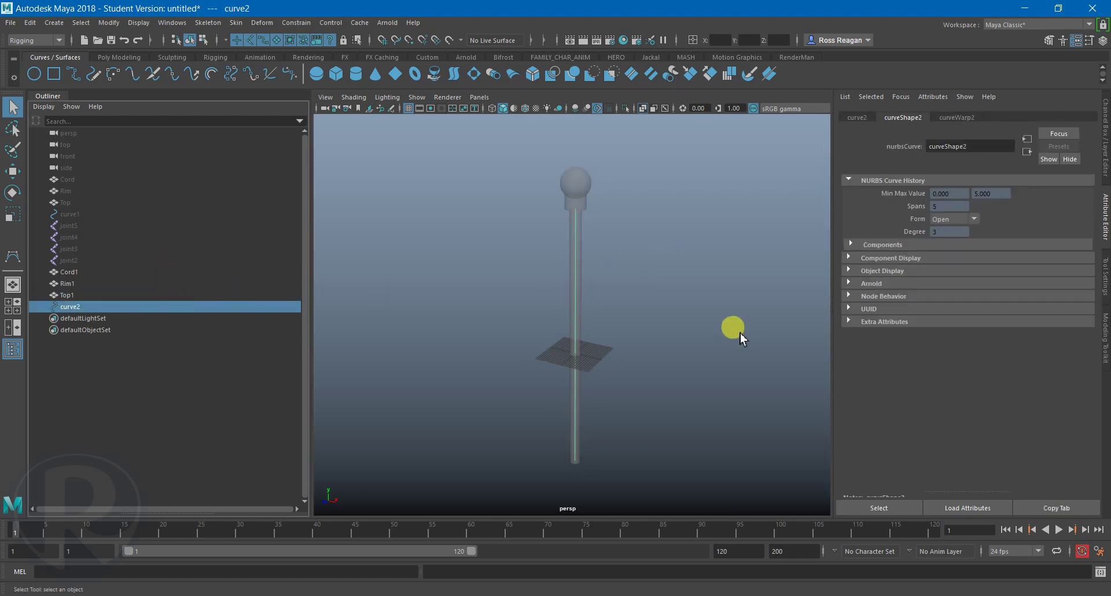
{"action": "right_click", "coordinate": [586, 247]}
{"action": "left_click", "coordinate": [533, 267]}
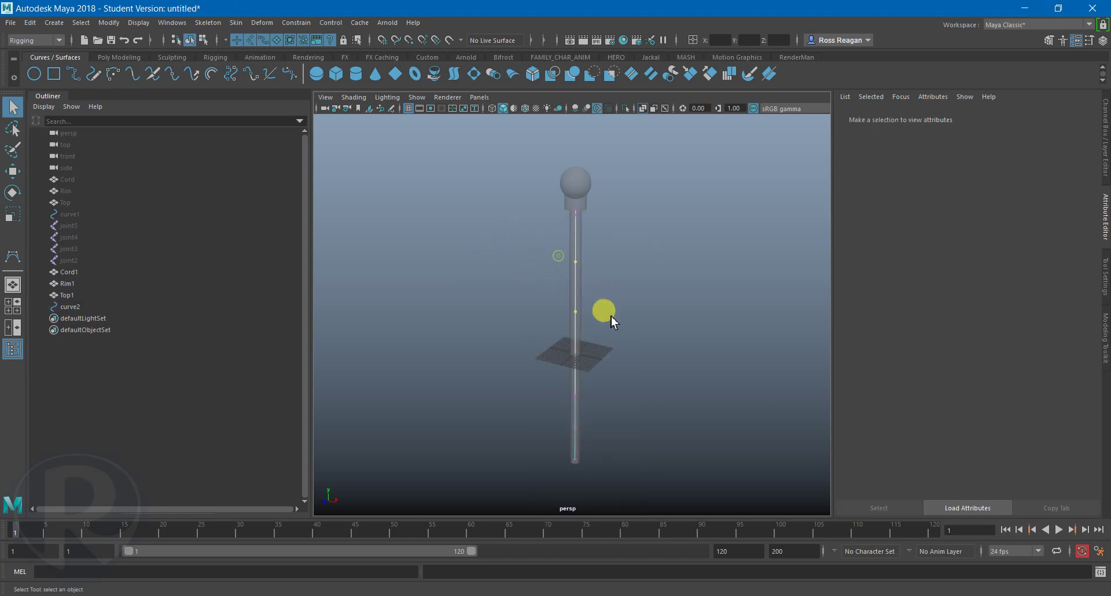
{"action": "left_click_drag", "start_coordinate": [558, 259], "coordinate": [611, 317]}
{"action": "left_click_drag", "start_coordinate": [537, 232], "coordinate": [591, 283]}
{"action": "key", "text": "w"}
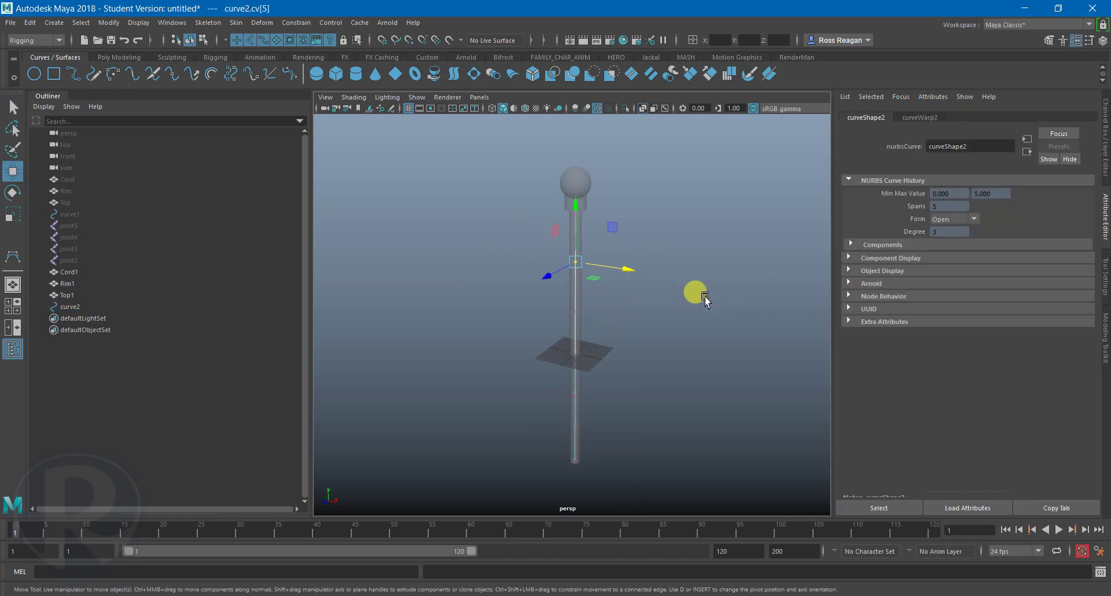
{"action": "key", "text": "q"}
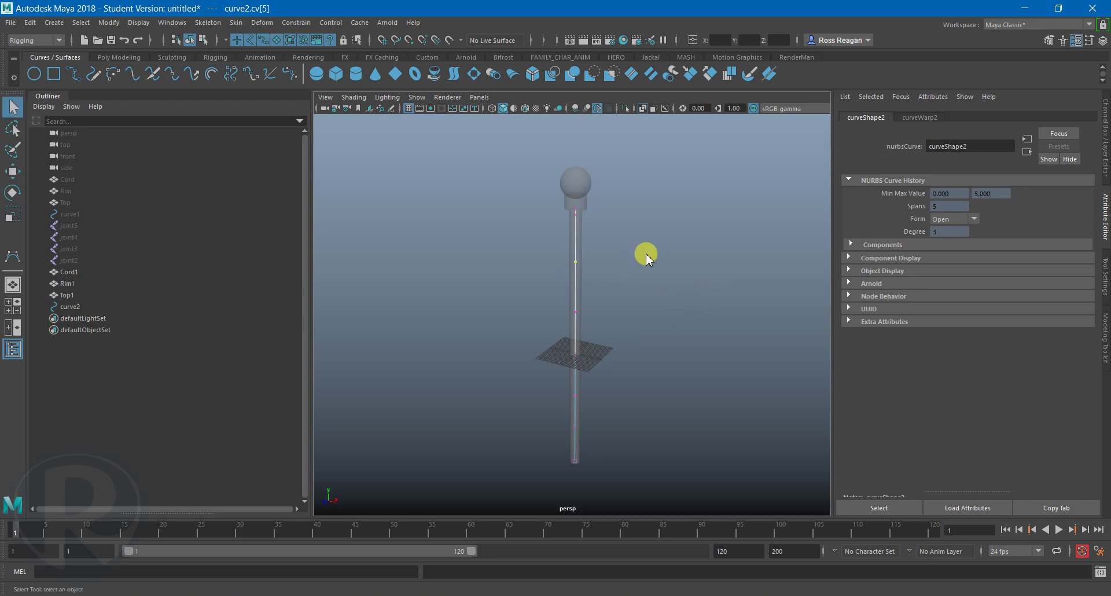
{"action": "right_click_drag", "start_coordinate": [646, 252], "coordinate": [693, 236]}
{"action": "left_click", "coordinate": [699, 272]}
Place the first joint at the bottom centre of the cord in the front view, with point snapping on and X-ray off.
{"action": "middle_click_drag", "start_coordinate": [684, 305], "coordinate": [675, 288], "text": "alt"}
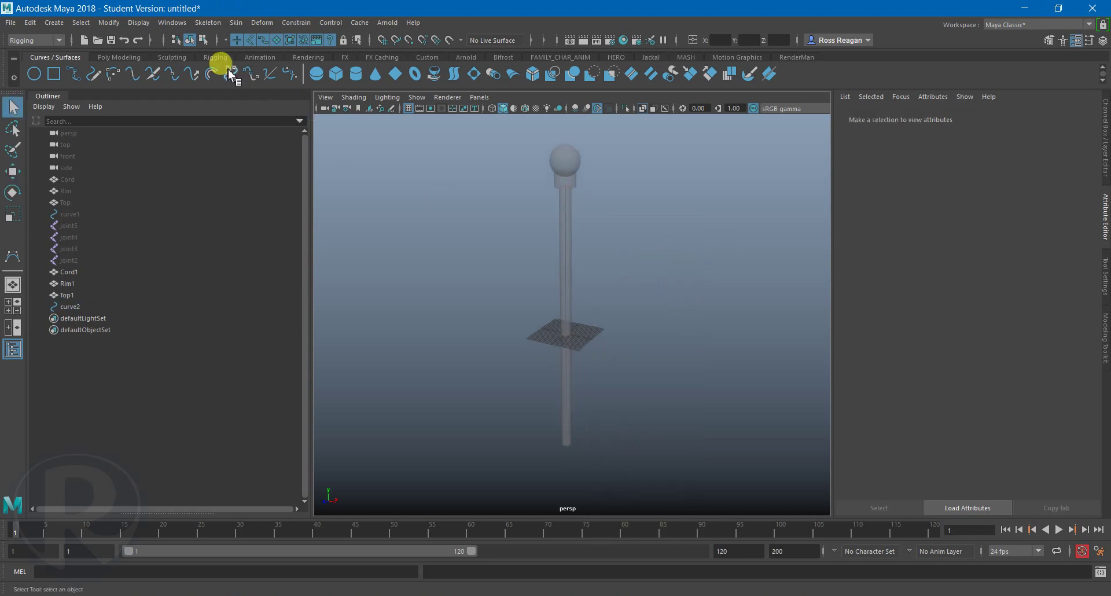
{"action": "left_click", "coordinate": [208, 21]}
{"action": "left_click", "coordinate": [221, 48]}
{"action": "key", "text": "space"}
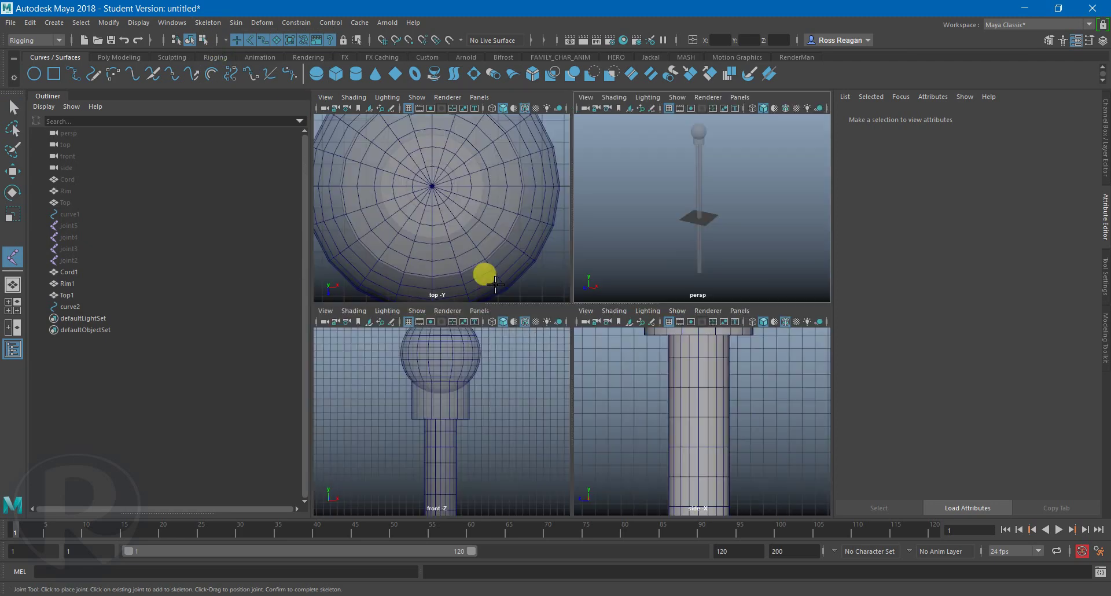
{"action": "key", "text": "space"}
{"action": "scroll", "coordinate": [540, 368], "scroll_direction": "down", "scroll_amount": 8}
{"action": "middle_click_drag", "start_coordinate": [600, 377], "coordinate": [605, 168], "text": "alt"}
{"action": "middle_click_drag", "start_coordinate": [612, 398], "coordinate": [561, 192], "text": "alt"}
{"action": "scroll", "coordinate": [528, 221], "scroll_direction": "up", "scroll_amount": 6}
{"action": "scroll", "coordinate": [528, 364], "scroll_direction": "up", "scroll_amount": 4}
{"action": "middle_click_drag", "start_coordinate": [444, 206], "coordinate": [563, 364], "text": "alt"}
{"action": "scroll", "coordinate": [454, 281], "scroll_direction": "up", "scroll_amount": 4}
{"action": "scroll", "coordinate": [455, 281], "scroll_direction": "up", "scroll_amount": 3}
{"action": "scroll", "coordinate": [563, 365], "scroll_direction": "up", "scroll_amount": 2}
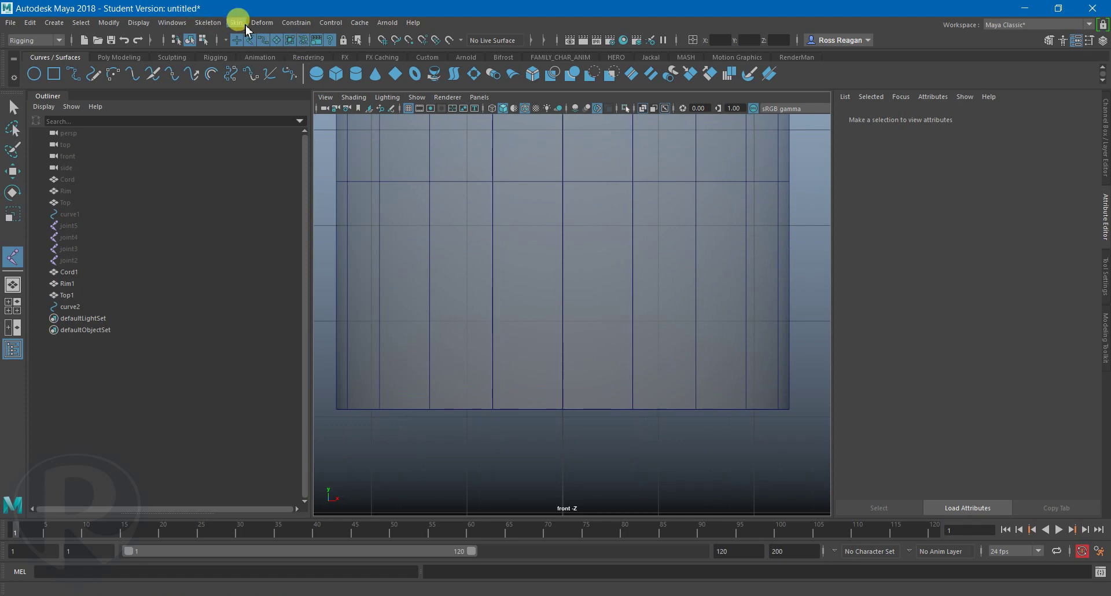
{"action": "left_click", "coordinate": [412, 42]}
{"action": "scroll", "coordinate": [561, 275], "scroll_direction": "down", "scroll_amount": 5}
{"action": "scroll", "coordinate": [562, 275], "scroll_direction": "up", "scroll_amount": 3}
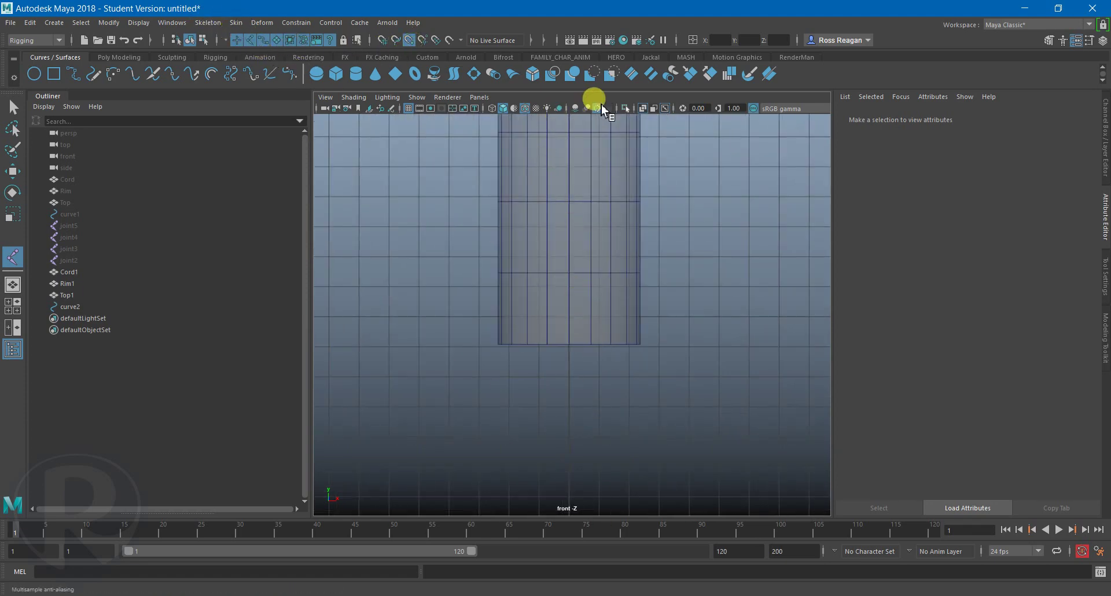
{"action": "left_click", "coordinate": [641, 108]}
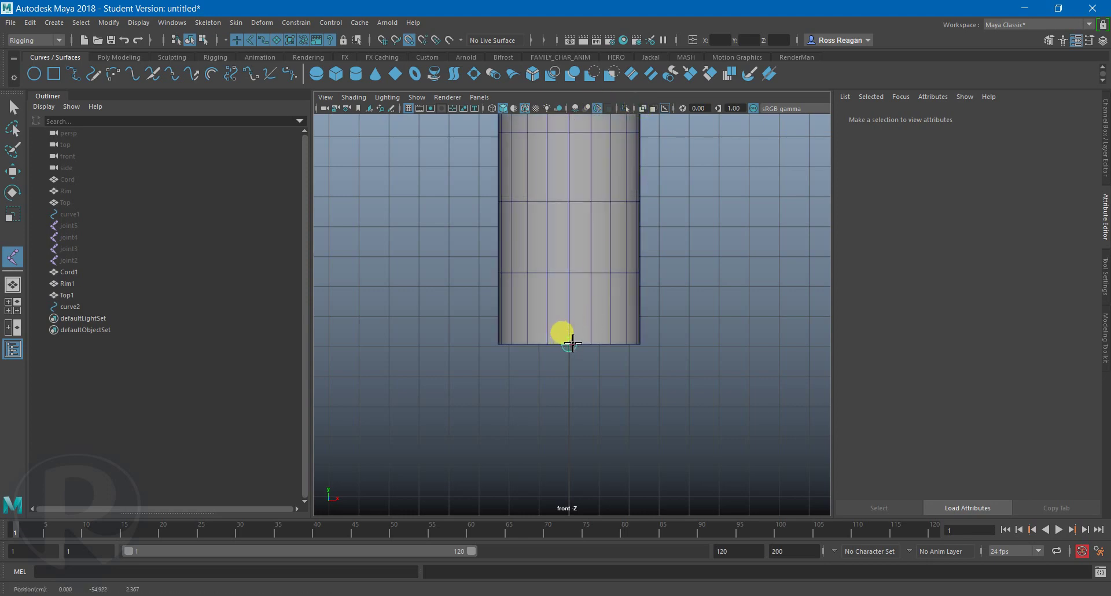
{"action": "left_click", "coordinate": [569, 344]}
{"action": "scroll", "coordinate": [575, 236], "scroll_direction": "down", "scroll_amount": 8}
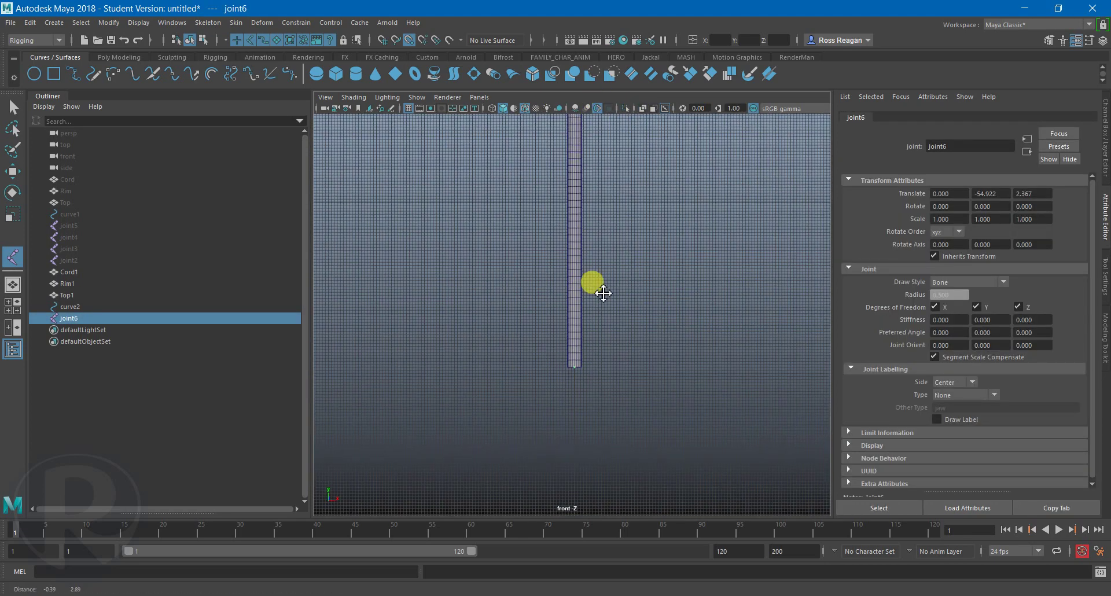
Add two more joints up the cord's centre line, spaced about 37 units apart.
{"action": "scroll", "coordinate": [603, 299], "scroll_direction": "up", "scroll_amount": 6}
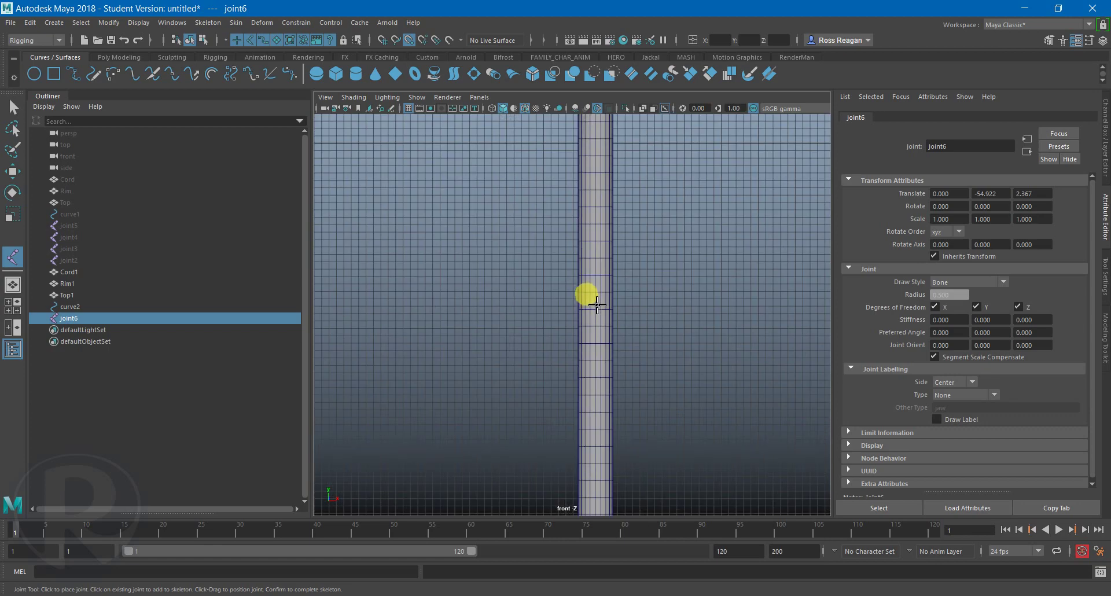
{"action": "left_click", "coordinate": [597, 277]}
{"action": "scroll", "coordinate": [669, 318], "scroll_direction": "down", "scroll_amount": 3}
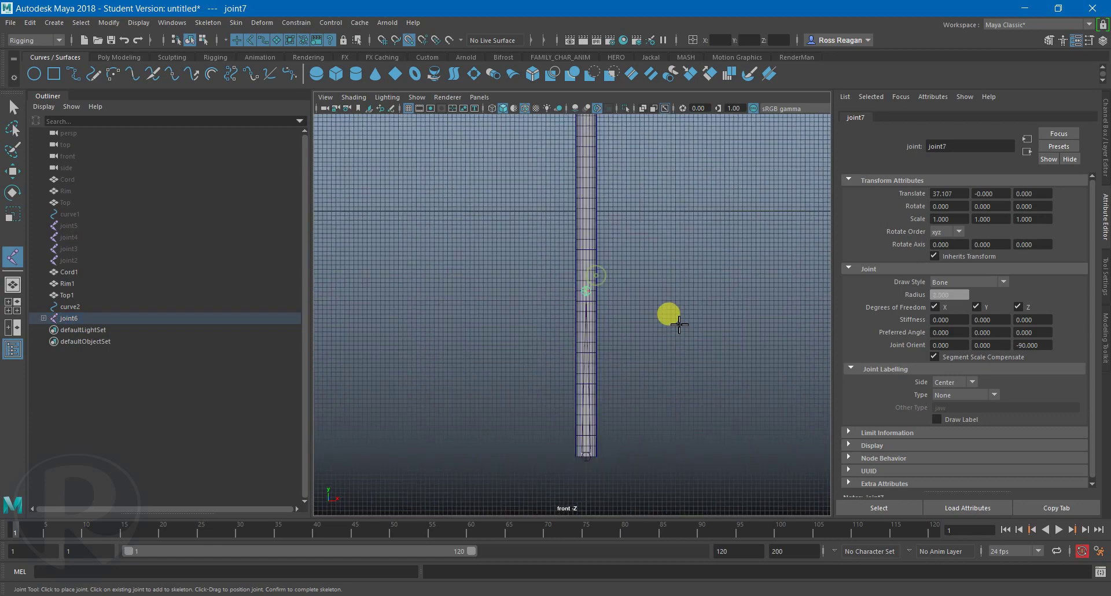
{"action": "scroll", "coordinate": [600, 317], "scroll_direction": "up", "scroll_amount": 3}
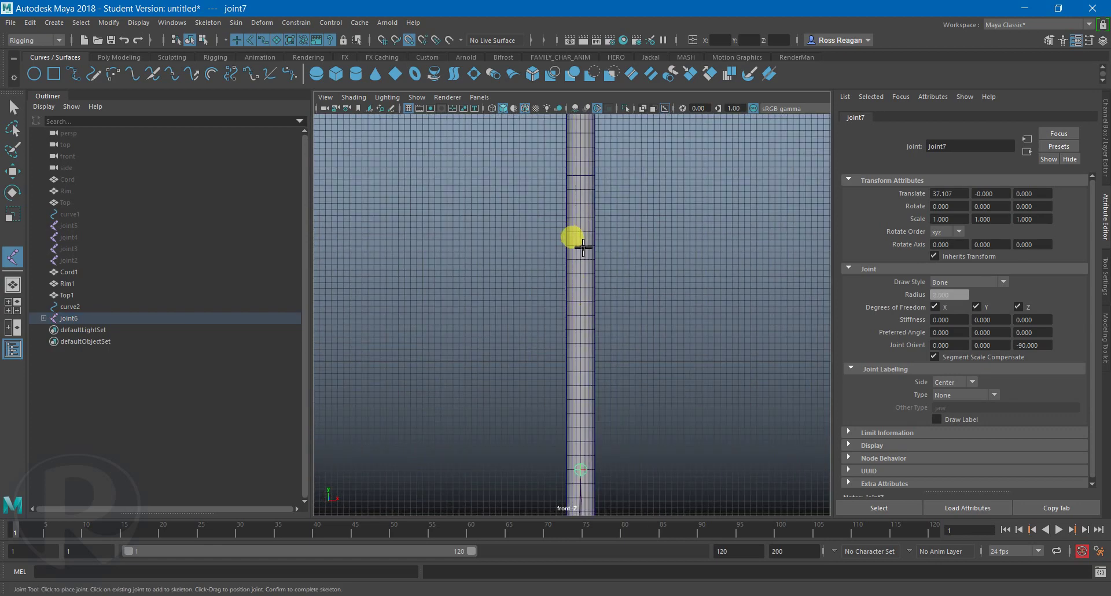
{"action": "left_click", "coordinate": [583, 248]}
{"action": "scroll", "coordinate": [664, 380], "scroll_direction": "down", "scroll_amount": 4}
{"action": "scroll", "coordinate": [636, 417], "scroll_direction": "up", "scroll_amount": 4}
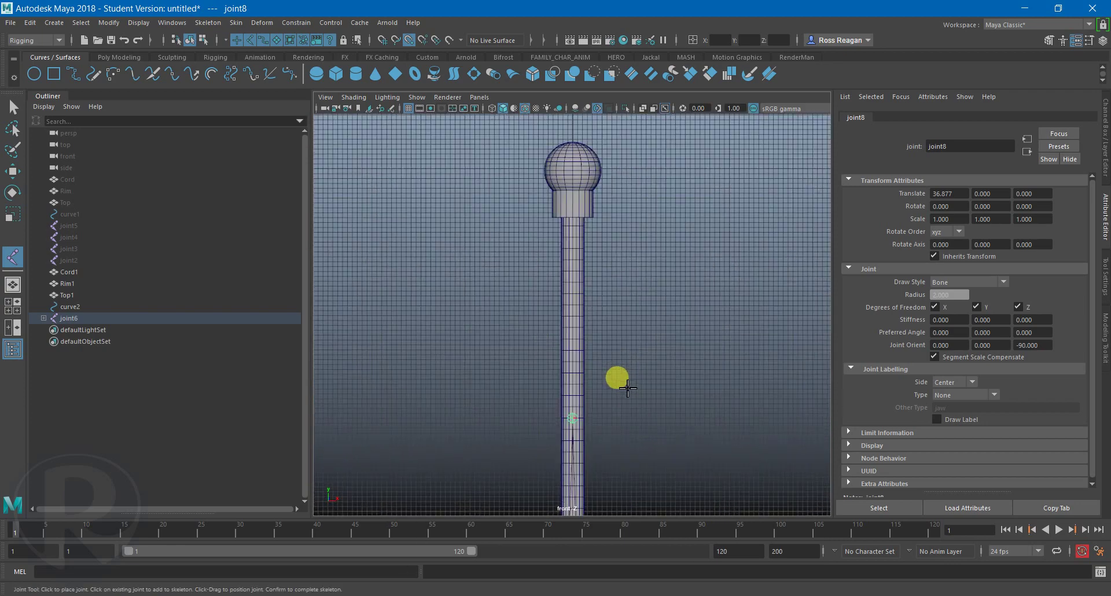
Place the last joint at the cord's top centre with X-ray on, finish the chain and return to the perspective view.
{"action": "scroll", "coordinate": [627, 388], "scroll_direction": "up", "scroll_amount": 3}
{"action": "middle_click_drag", "start_coordinate": [578, 203], "coordinate": [585, 402], "text": "alt"}
{"action": "scroll", "coordinate": [585, 402], "scroll_direction": "up", "scroll_amount": 6}
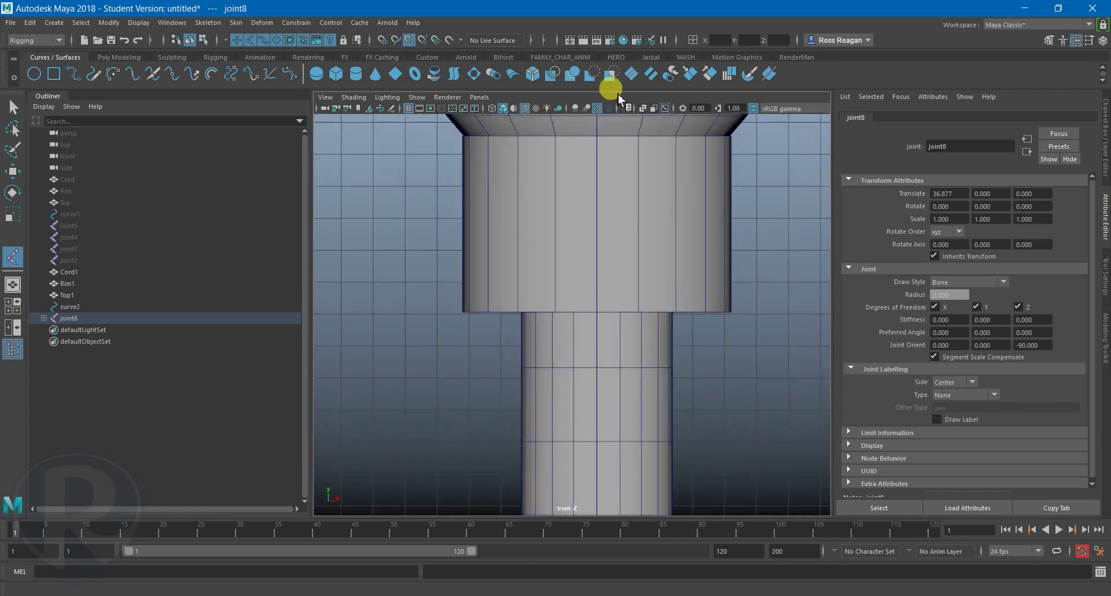
{"action": "left_click", "coordinate": [641, 109]}
{"action": "scroll", "coordinate": [654, 295], "scroll_direction": "up", "scroll_amount": 5}
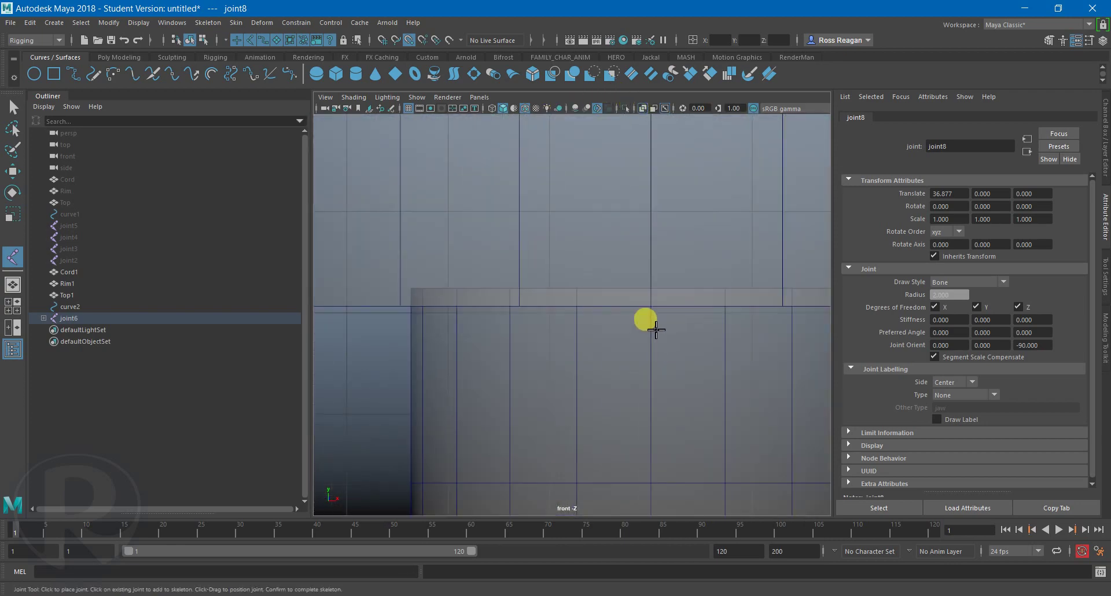
{"action": "left_click", "coordinate": [653, 290]}
{"action": "scroll", "coordinate": [652, 432], "scroll_direction": "down", "scroll_amount": 5}
{"action": "scroll", "coordinate": [613, 301], "scroll_direction": "up", "scroll_amount": 2}
{"action": "scroll", "coordinate": [622, 321], "scroll_direction": "down", "scroll_amount": 3}
{"action": "key", "text": "q"}
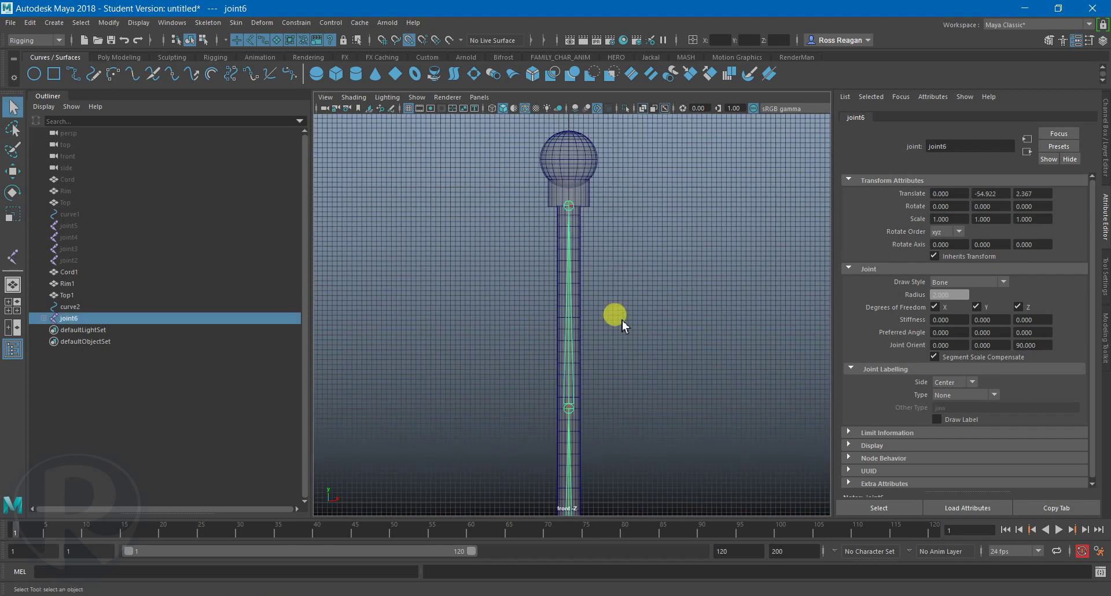
{"action": "left_click", "coordinate": [643, 108]}
{"action": "key", "text": "space"}
{"action": "key", "text": "space"}
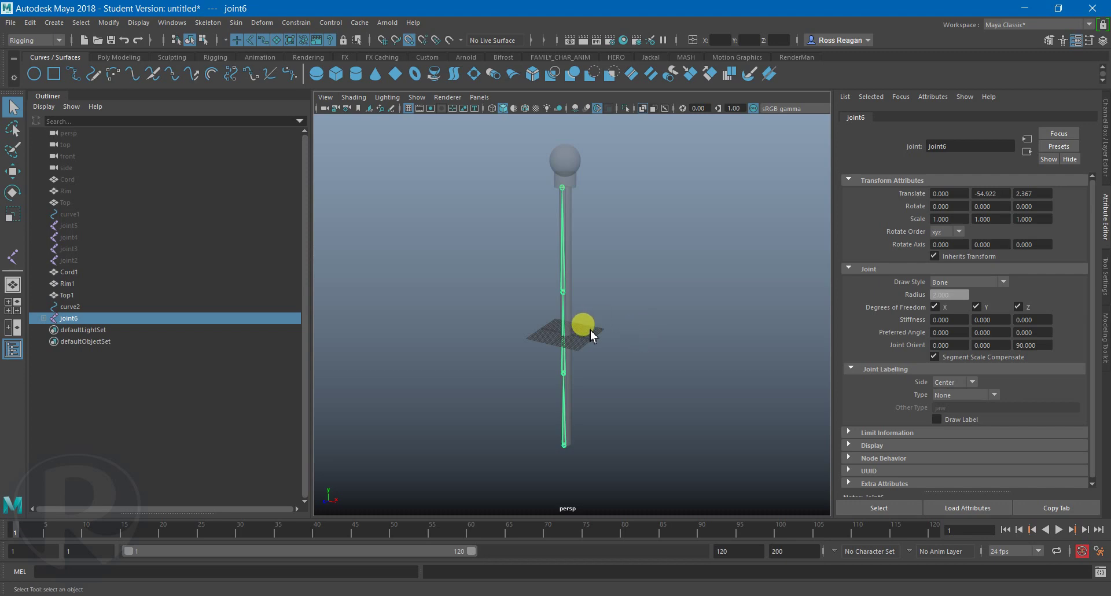
Move joint7 and joint8 up along the cord to even out the joint spacing, with joint8 at Translate X 39.880.
{"action": "left_click_drag", "start_coordinate": [590, 330], "coordinate": [575, 302], "text": "alt"}
{"action": "left_click", "coordinate": [562, 290]}
{"action": "key", "text": "w"}
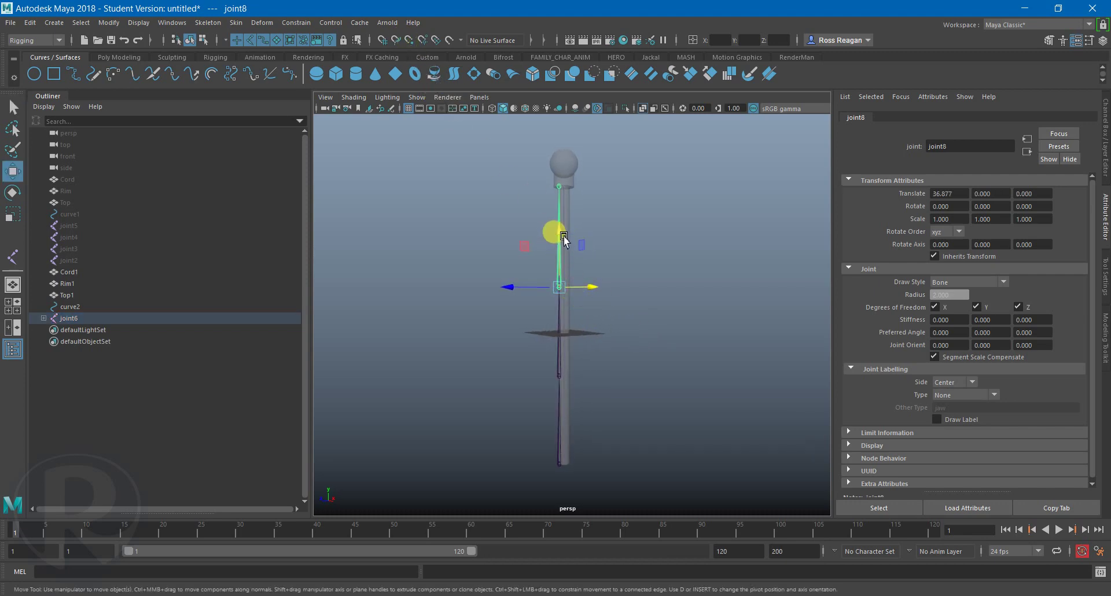
{"action": "left_click_drag", "start_coordinate": [560, 238], "coordinate": [557, 226]}
{"action": "key", "text": "d"}
{"action": "left_click", "coordinate": [562, 359]}
{"action": "left_click", "coordinate": [555, 234]}
{"action": "left_click_drag", "start_coordinate": [557, 221], "coordinate": [557, 219]}
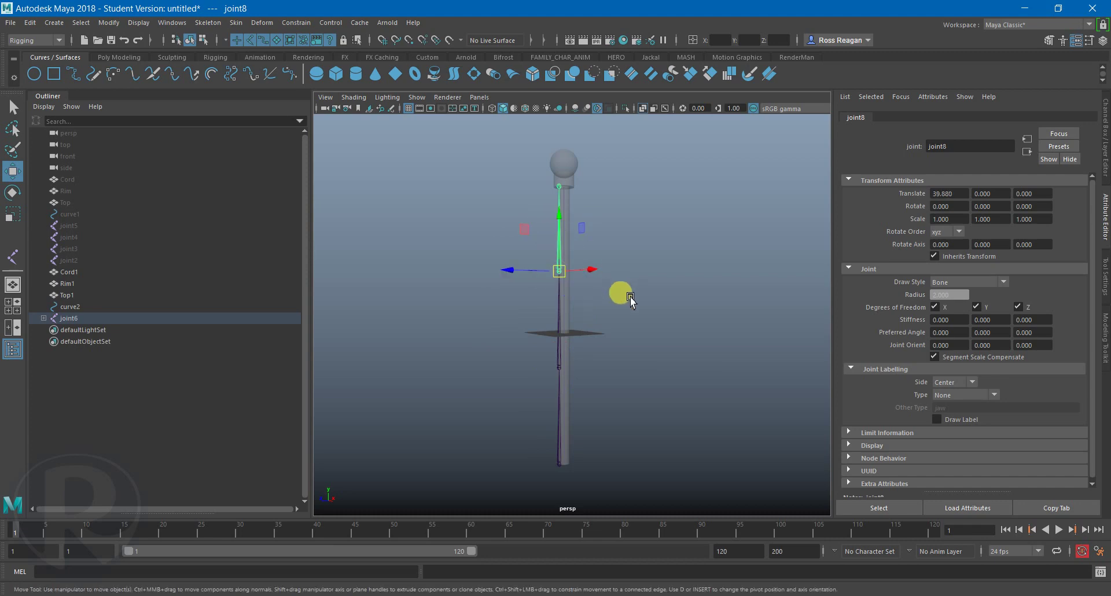
Snap the root joint6 with its chain to the centre of the cord's bottom end, at Translate Z 0.
{"action": "left_click_drag", "start_coordinate": [632, 300], "coordinate": [637, 330], "text": "alt"}
{"action": "left_click", "coordinate": [549, 456]}
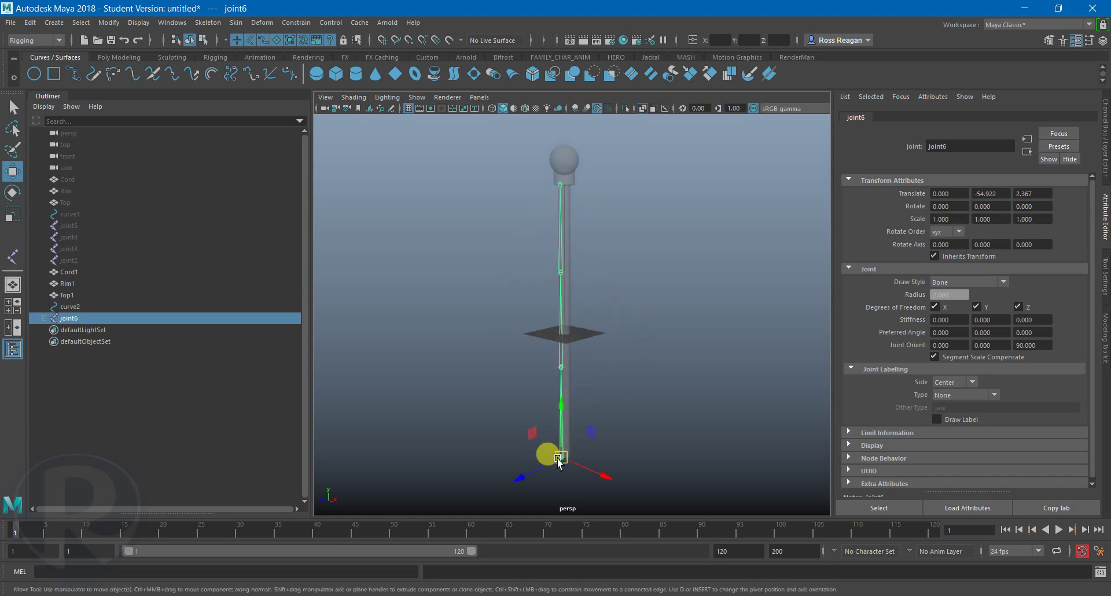
{"action": "key", "text": "q"}
{"action": "left_click", "coordinate": [213, 23]}
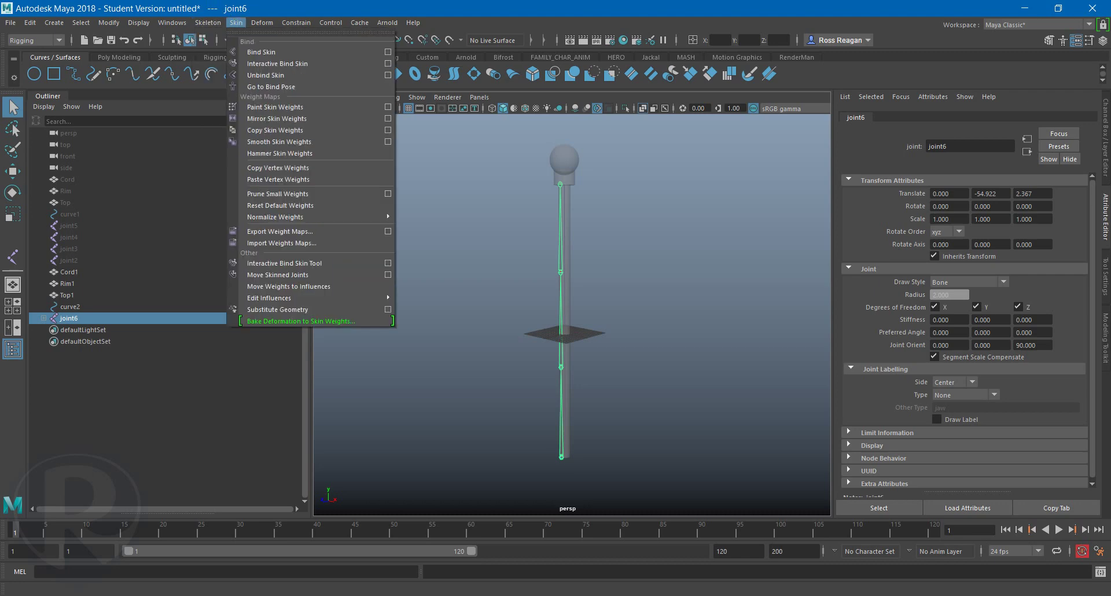
{"action": "left_click", "coordinate": [560, 459]}
{"action": "key", "text": "w"}
{"action": "left_click_drag", "start_coordinate": [598, 462], "coordinate": [578, 383], "text": "alt"}
{"action": "middle_click_drag", "start_coordinate": [577, 380], "coordinate": [625, 341], "text": "alt"}
{"action": "right_click_drag", "start_coordinate": [625, 341], "coordinate": [641, 415], "text": "alt"}
{"action": "middle_click_drag", "start_coordinate": [640, 415], "coordinate": [572, 426], "text": "alt"}
{"action": "key", "text": "v"}
{"action": "left_click_drag", "start_coordinate": [524, 357], "coordinate": [666, 428]}
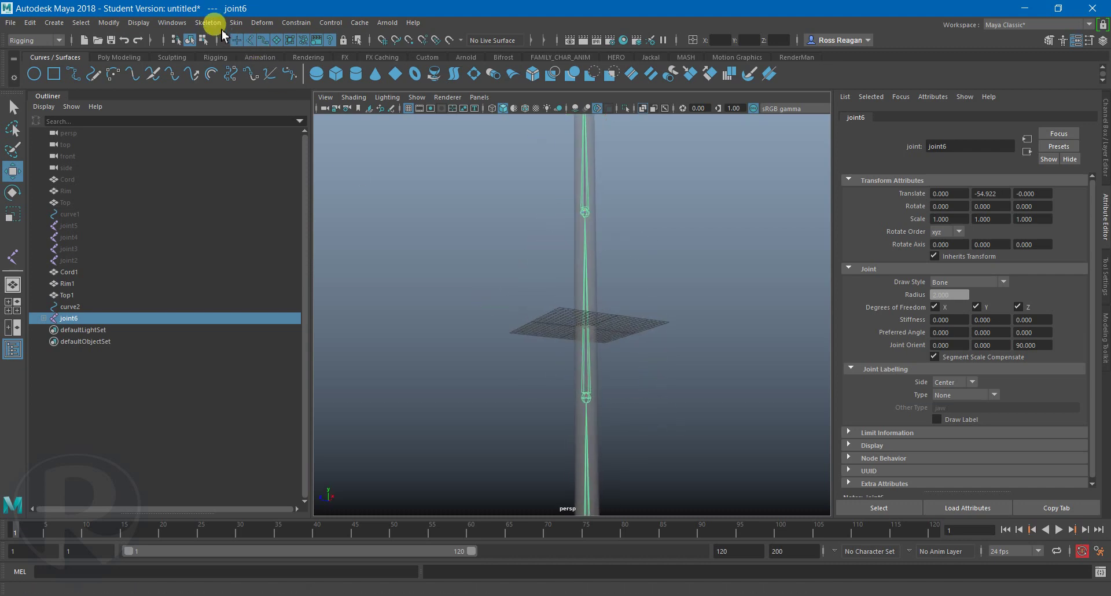
Expand the joint6 hierarchy and unparent joint7, joint8 and joint9 so that all four joints are separate.
{"action": "left_click", "coordinate": [213, 24]}
{"action": "left_click", "coordinate": [243, 85]}
{"action": "key", "text": "f"}
{"action": "left_click_drag", "start_coordinate": [518, 284], "coordinate": [543, 299], "text": "alt"}
{"action": "key", "text": "q"}
{"action": "left_click", "coordinate": [145, 317]}
{"action": "left_click", "coordinate": [43, 319], "text": "shift"}
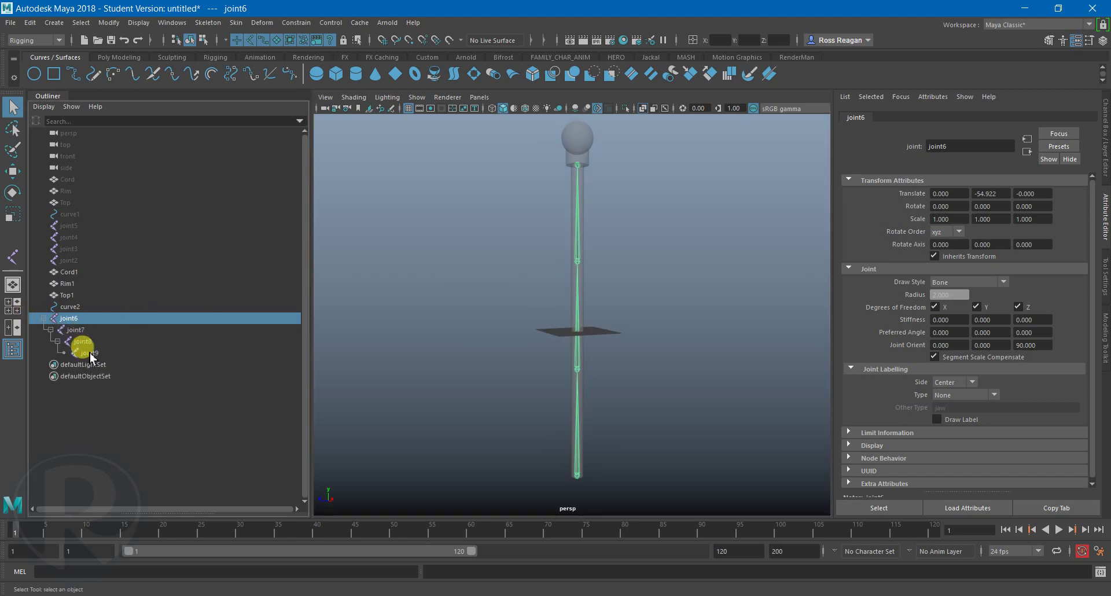
{"action": "left_click", "coordinate": [91, 353], "text": "shift"}
{"action": "key", "text": "shift+p"}
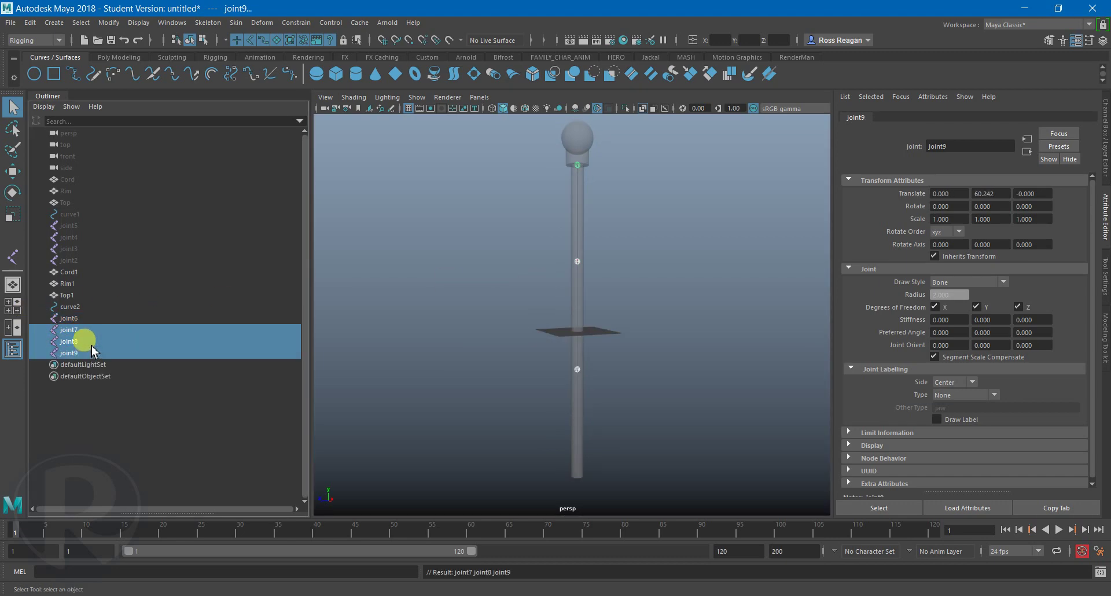
Check the separate joints by selecting them one by one, try moving joint9 and undo the move.
{"action": "left_click_drag", "start_coordinate": [471, 334], "coordinate": [515, 346], "text": "alt"}
{"action": "left_click", "coordinate": [72, 318]}
{"action": "left_click", "coordinate": [70, 352], "text": "shift"}
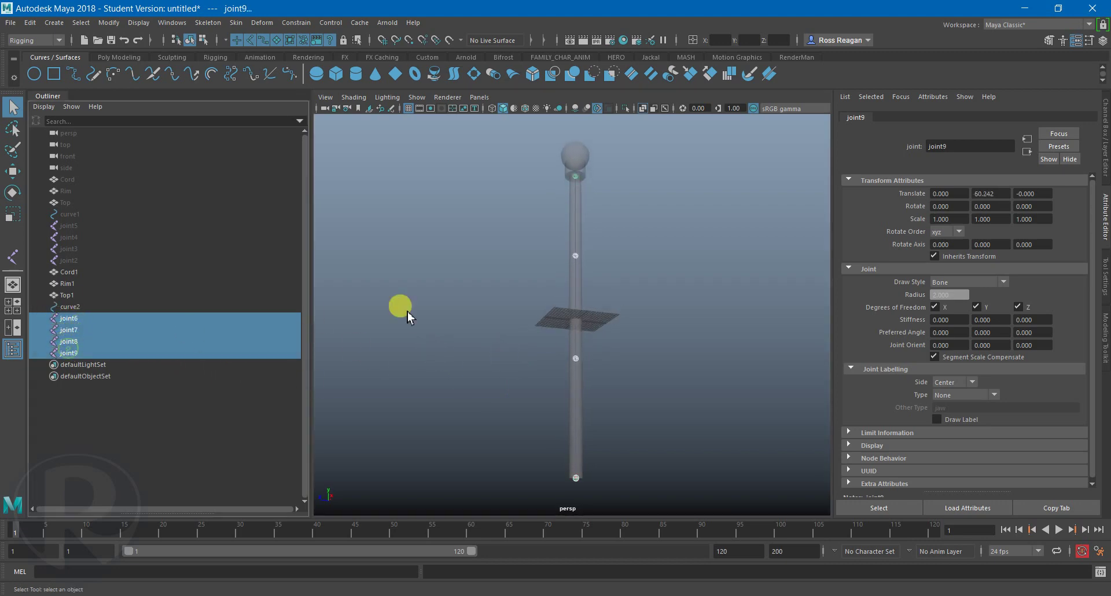
{"action": "left_click", "coordinate": [72, 330]}
{"action": "left_click", "coordinate": [69, 340]}
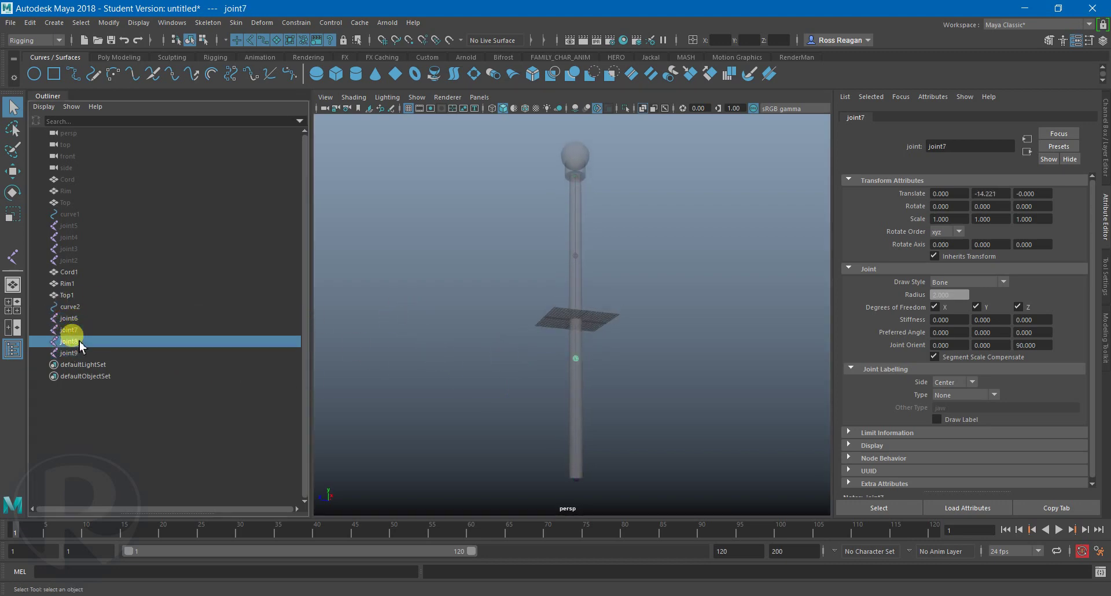
{"action": "left_click", "coordinate": [89, 352]}
{"action": "left_click_drag", "start_coordinate": [533, 248], "coordinate": [541, 255], "text": "alt"}
{"action": "key", "text": "w"}
{"action": "left_click", "coordinate": [579, 172]}
{"action": "left_click_drag", "start_coordinate": [589, 176], "coordinate": [696, 172], "text": "alt"}
{"action": "key", "text": "ctrl+z"}
Bind curve2 to joint6 through joint9 using Bind Skin with Selected joints, Closest distance, Classic linear and 5 max influences.
{"action": "left_click", "coordinate": [1105, 143]}
{"action": "left_click_drag", "start_coordinate": [626, 354], "coordinate": [570, 341], "text": "alt"}
{"action": "key", "text": "q"}
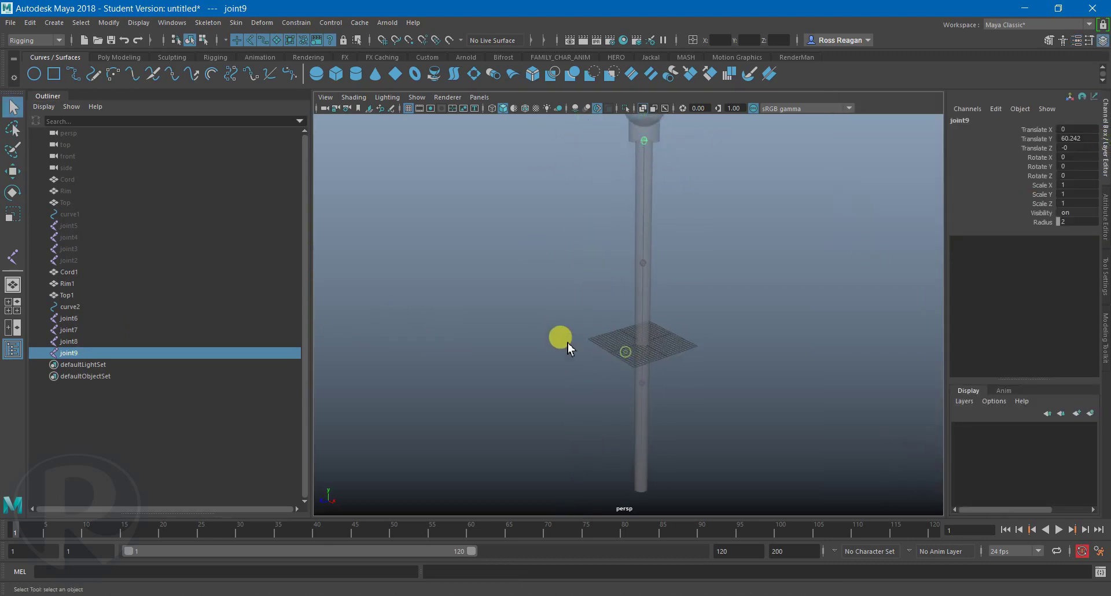
{"action": "left_click_drag", "start_coordinate": [626, 296], "coordinate": [544, 305], "text": "alt"}
{"action": "left_click", "coordinate": [85, 319]}
{"action": "left_click", "coordinate": [87, 355], "text": "shift"}
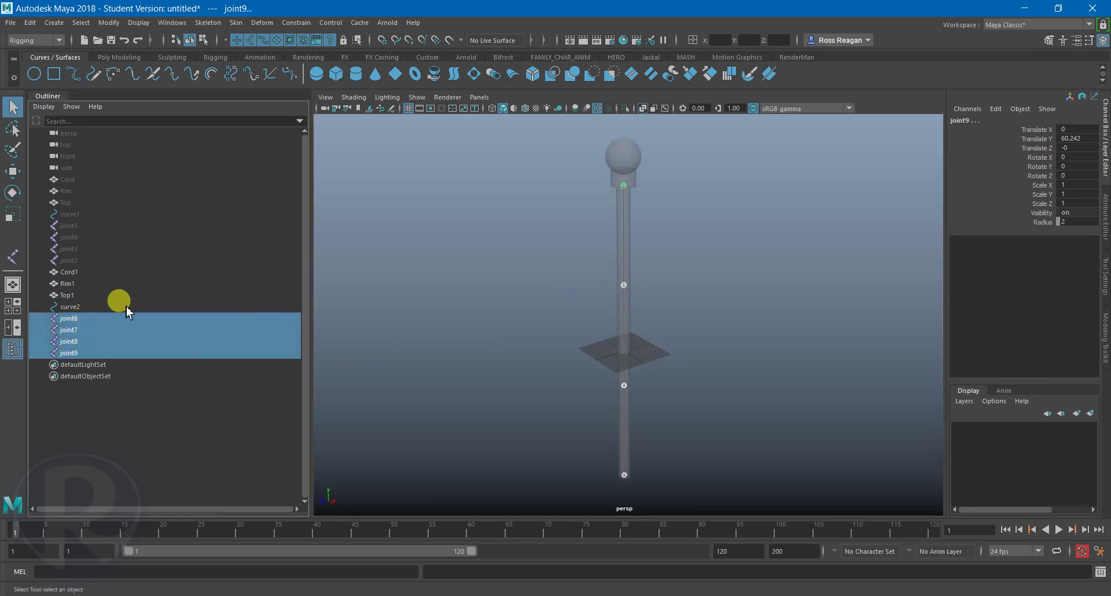
{"action": "left_click", "coordinate": [64, 306], "text": "ctrl"}
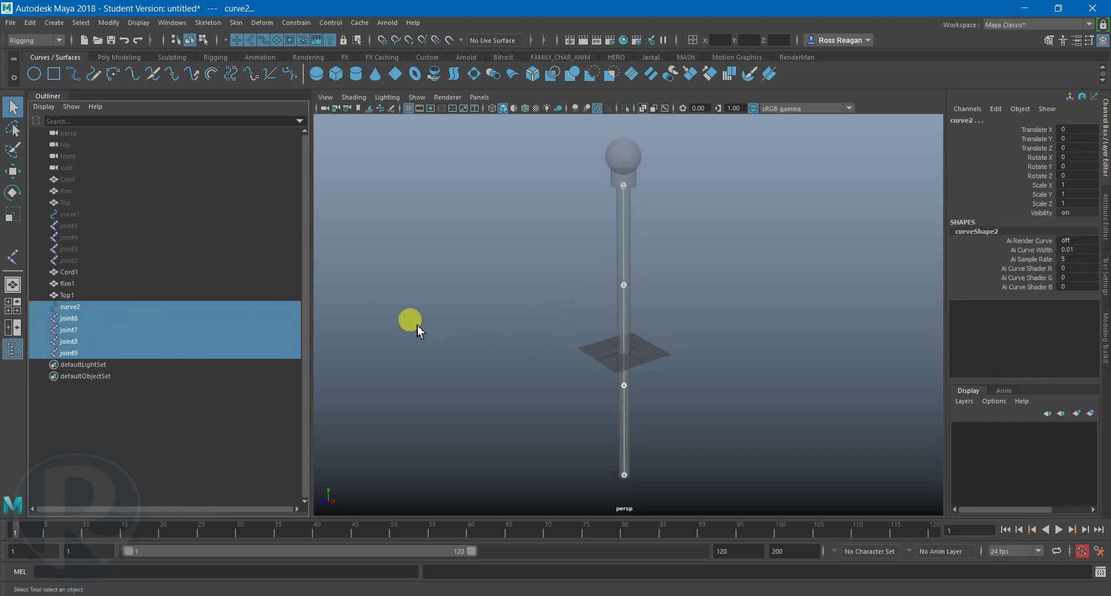
{"action": "left_click", "coordinate": [236, 22]}
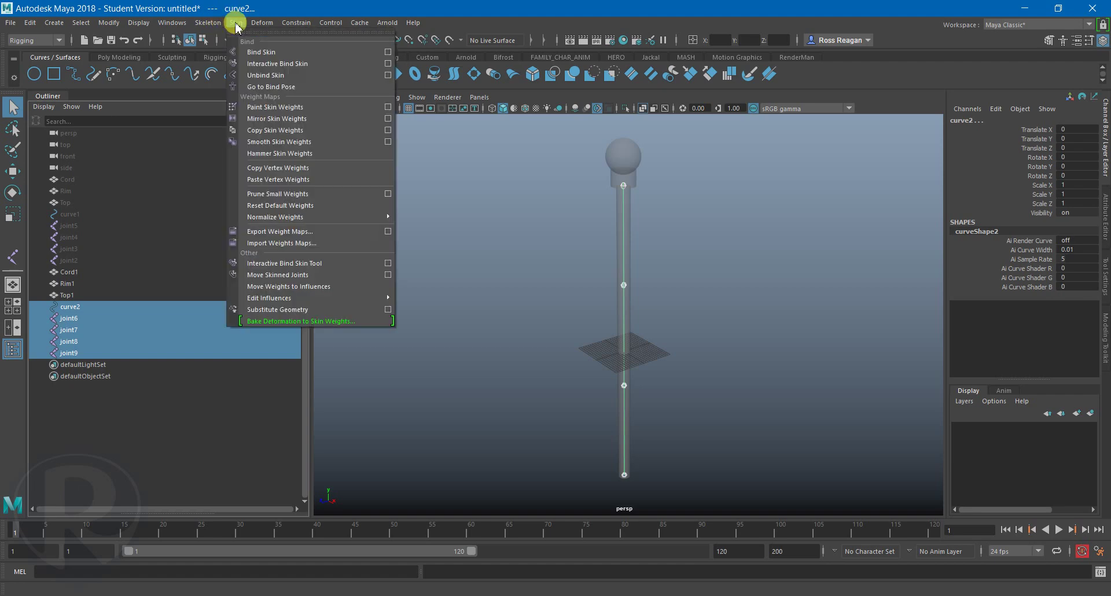
{"action": "left_click", "coordinate": [387, 52]}
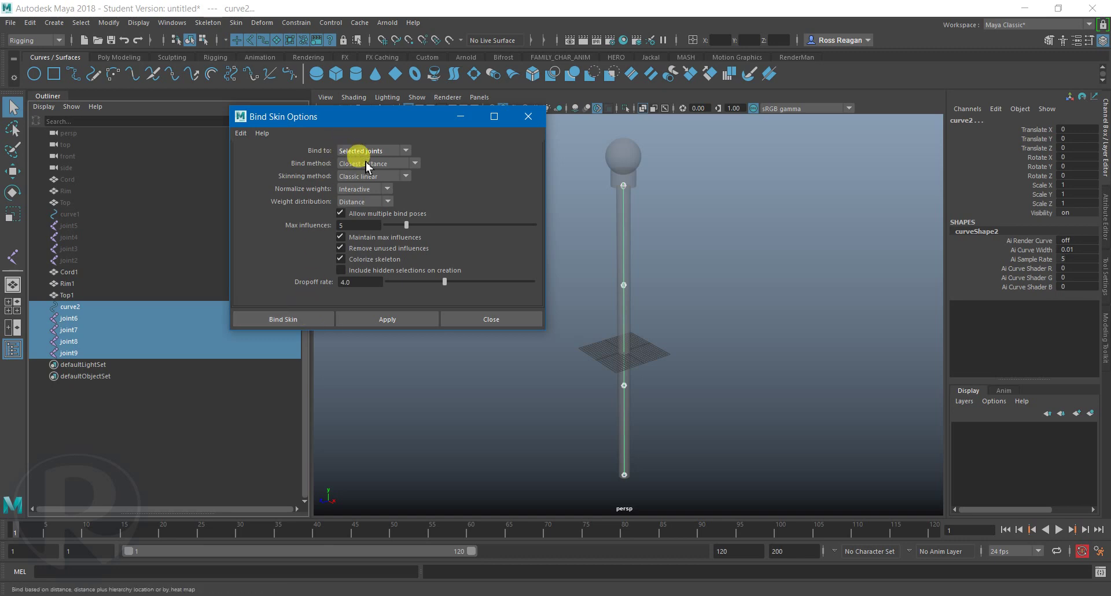
{"action": "left_click", "coordinate": [311, 317]}
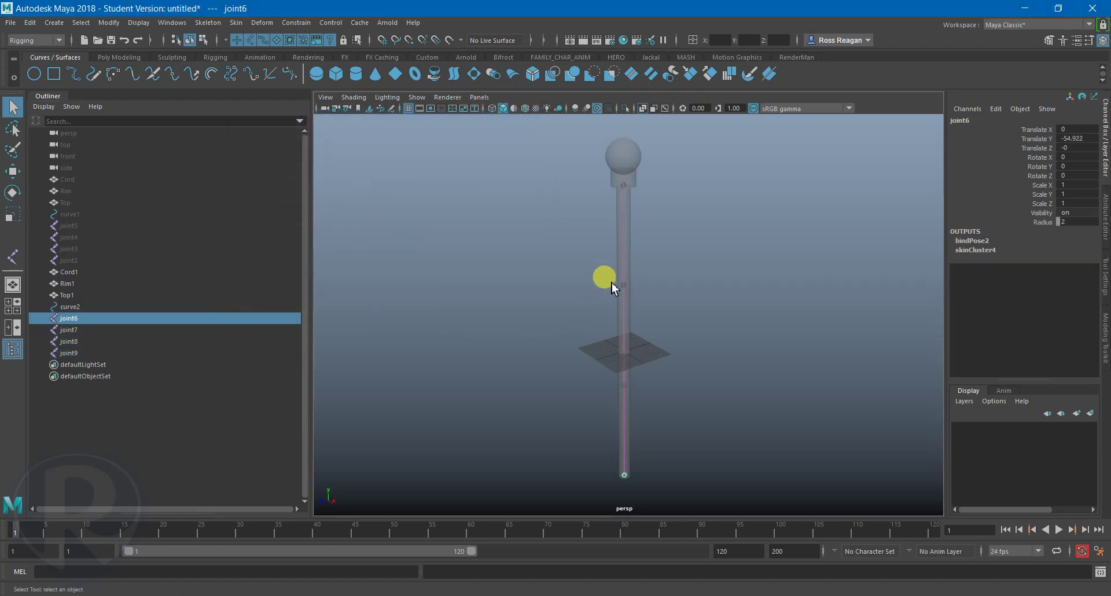
Try moving joint8 on the skinned cord to test the bend, and undo the move.
{"action": "left_click", "coordinate": [622, 286]}
{"action": "key", "text": "w"}
{"action": "left_click_drag", "start_coordinate": [635, 301], "coordinate": [677, 303], "text": "alt"}
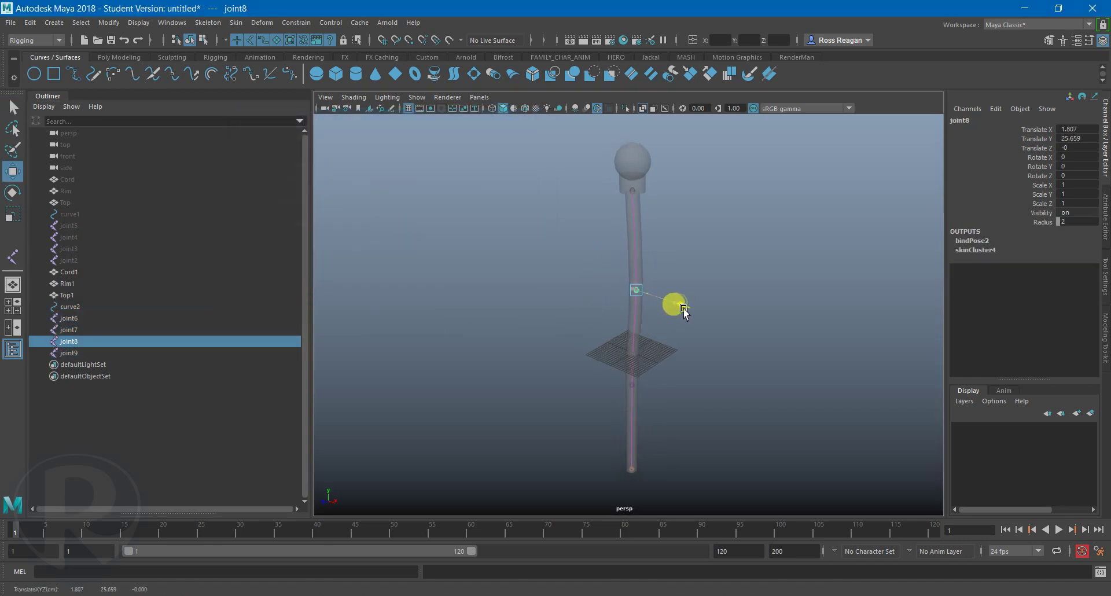
{"action": "middle_click_drag", "start_coordinate": [756, 354], "coordinate": [657, 312]}
{"action": "left_click_drag", "start_coordinate": [657, 311], "coordinate": [450, 352]}
{"action": "key", "text": "ctrl+z"}
{"action": "key", "text": "q"}
Try moving joint7 in several directions to test the cord's lower bend, and undo the moves.
{"action": "left_click", "coordinate": [81, 330]}
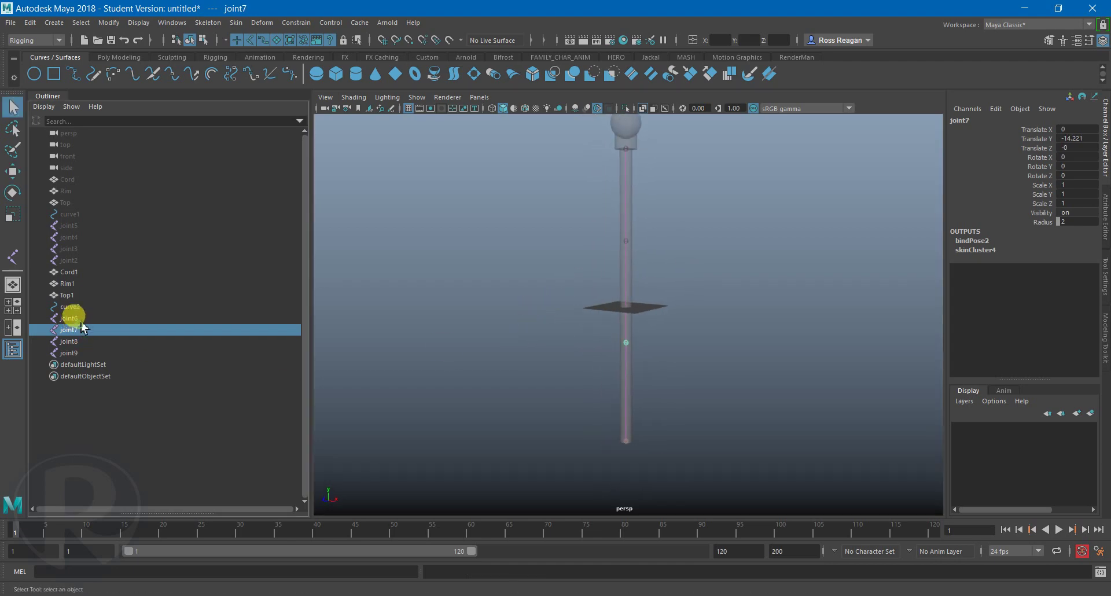
{"action": "key", "text": "w"}
{"action": "mouse_move", "coordinate": [668, 351]}
{"action": "left_mouse_down"}
{"action": "mouse_move", "coordinate": [740, 366]}
{"action": "mouse_move", "coordinate": [646, 361]}
{"action": "mouse_move", "coordinate": [658, 354]}
{"action": "left_mouse_up"}
{"action": "left_click_drag", "start_coordinate": [582, 235], "coordinate": [696, 285]}
{"action": "left_click_drag", "start_coordinate": [666, 241], "coordinate": [740, 254]}
{"action": "key", "text": "ctrl+z"}
{"action": "key", "text": "ctrl+z"}
{"action": "key", "text": "ctrl+z"}
Parent the joints into one chain from joint6 through joint7 and joint8 down to joint9.
{"action": "key", "text": "q"}
{"action": "left_click", "coordinate": [68, 317]}
{"action": "left_click", "coordinate": [80, 342]}
{"action": "left_click", "coordinate": [69, 329]}
{"action": "mouse_move", "coordinate": [70, 329]}
{"action": "middle_mouse_down"}
{"action": "mouse_move", "coordinate": [58, 318]}
{"action": "mouse_move", "coordinate": [79, 331]}
{"action": "mouse_move", "coordinate": [75, 342]}
{"action": "middle_mouse_up"}
{"action": "left_click", "coordinate": [76, 343]}
{"action": "left_click", "coordinate": [51, 329]}
{"action": "left_click", "coordinate": [68, 352]}
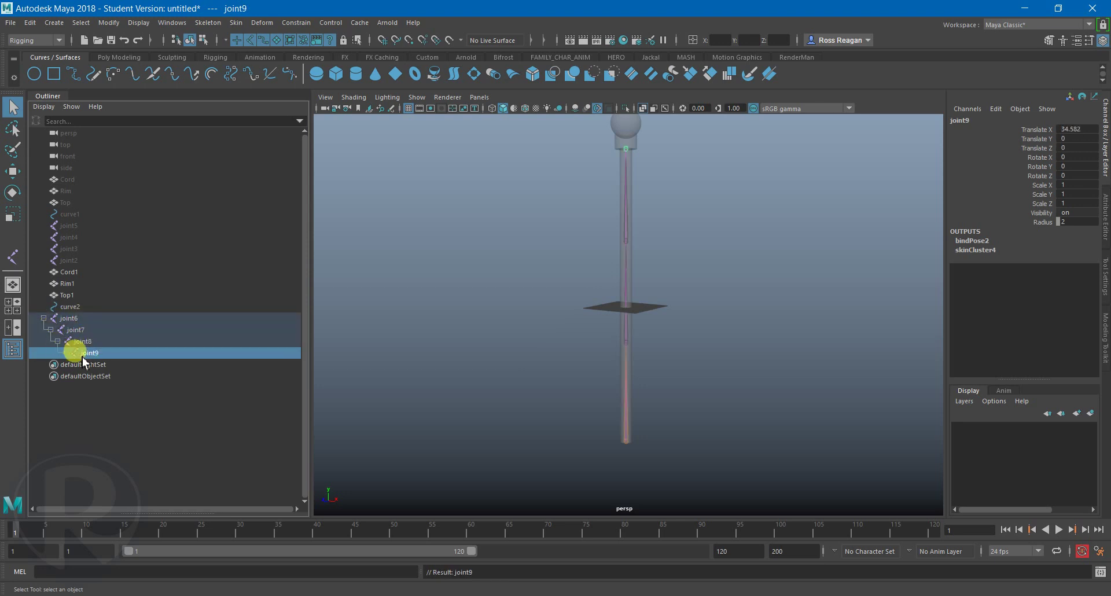
Test the chain by rotating joint7 to about -47 degrees and joint8 to about -40 degrees in Z.
{"action": "left_click", "coordinate": [581, 283]}
{"action": "left_click", "coordinate": [648, 319]}
{"action": "left_click", "coordinate": [629, 300]}
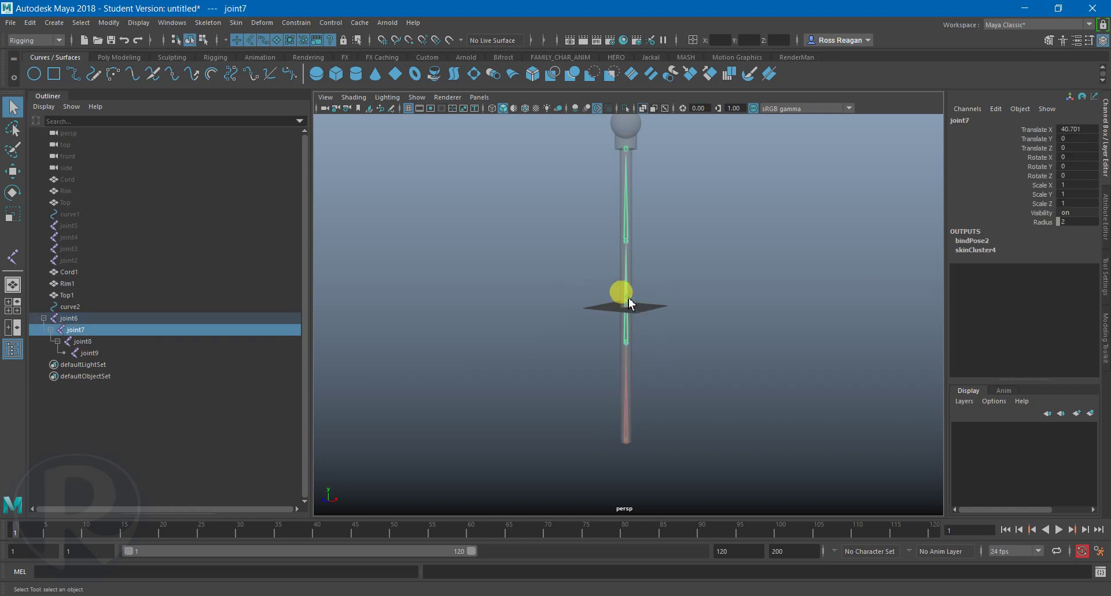
{"action": "key", "text": "e"}
{"action": "left_click_drag", "start_coordinate": [661, 309], "coordinate": [668, 355]}
{"action": "key", "text": "q"}
{"action": "left_click", "coordinate": [688, 289]}
{"action": "key", "text": "e"}
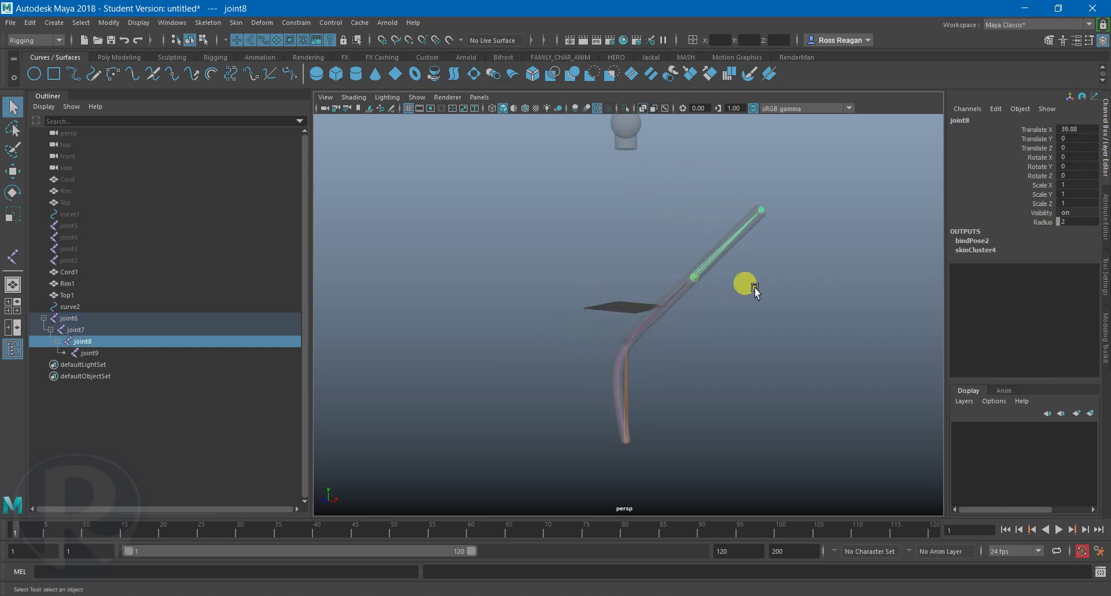
{"action": "left_click_drag", "start_coordinate": [741, 276], "coordinate": [572, 329]}
{"action": "key", "text": "q"}
Inspect the bend at joint7 and joint8, try rotating joint8 further and undo the rotation.
{"action": "left_click_drag", "start_coordinate": [641, 366], "coordinate": [662, 329], "text": "alt"}
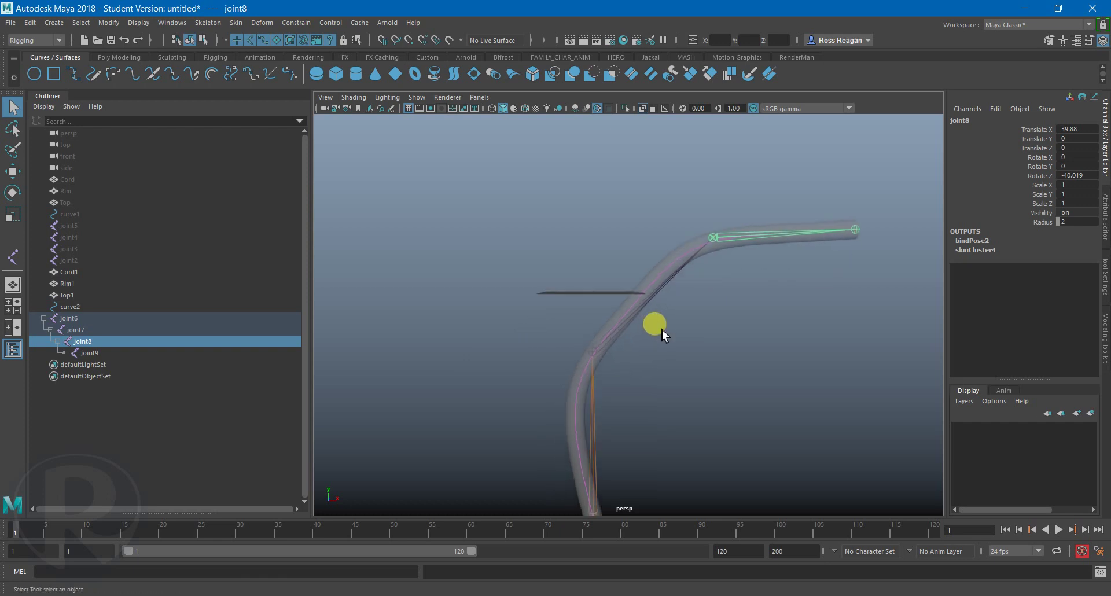
{"action": "left_click", "coordinate": [595, 349]}
{"action": "left_click", "coordinate": [714, 239]}
{"action": "key", "text": "e"}
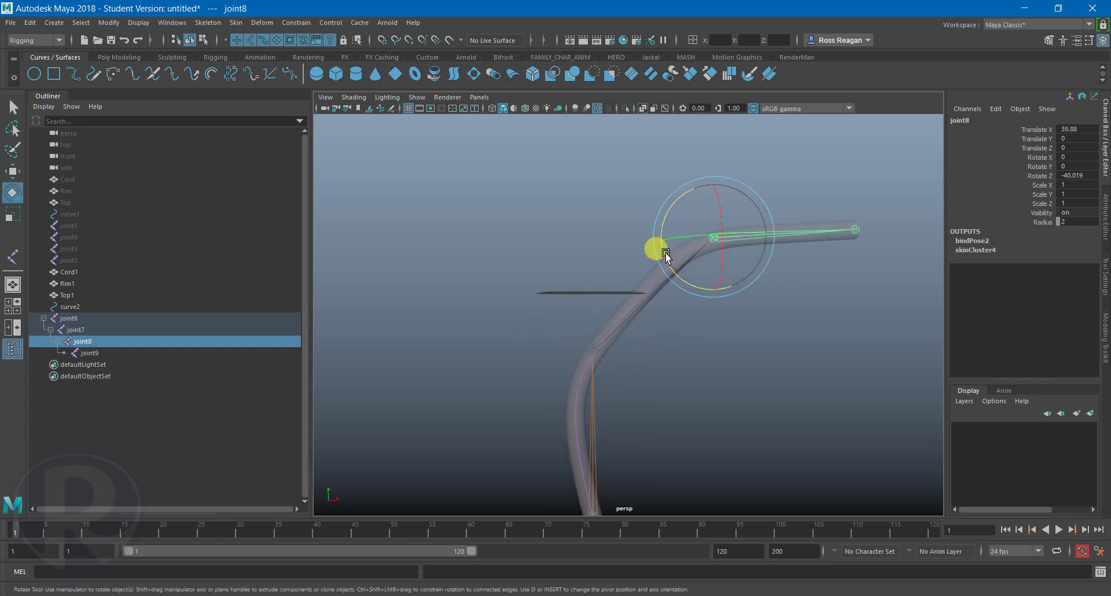
{"action": "mouse_move", "coordinate": [665, 255]}
{"action": "left_mouse_down"}
{"action": "mouse_move", "coordinate": [669, 185]}
{"action": "mouse_move", "coordinate": [678, 246]}
{"action": "left_mouse_up"}
{"action": "key", "text": "ctrl+z"}
{"action": "key", "text": "ctrl+z"}
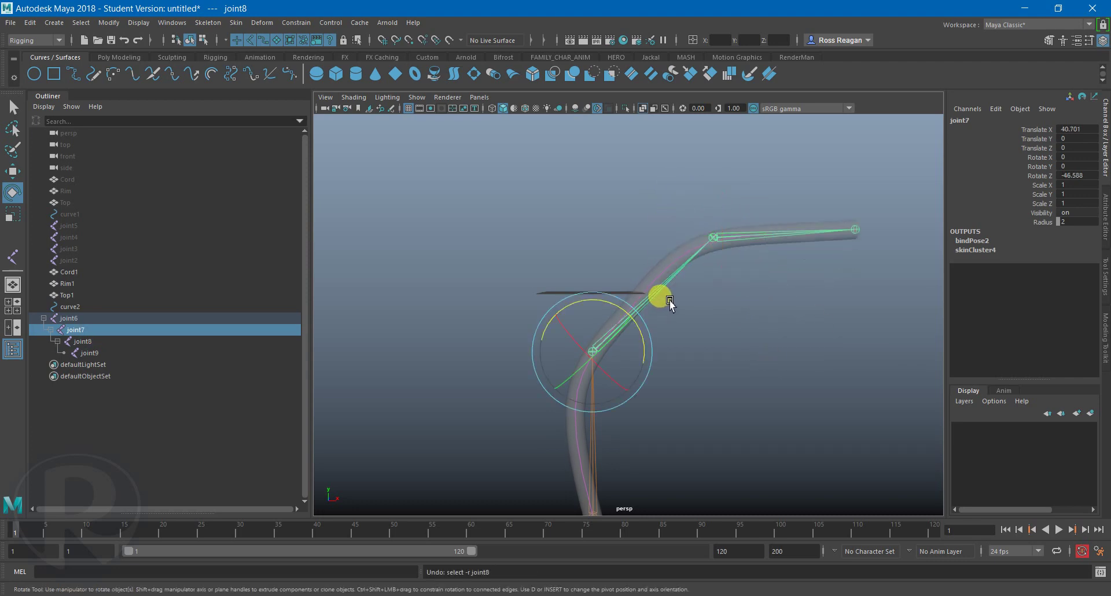
Rotate joint7 in the opposite direction and joint8 to about 95 degrees in Z to fold the cord.
{"action": "scroll", "coordinate": [705, 300], "scroll_direction": "down", "scroll_amount": 5}
{"action": "middle_click_drag", "start_coordinate": [714, 299], "coordinate": [723, 281], "text": "alt"}
{"action": "scroll", "coordinate": [677, 307], "scroll_direction": "up", "scroll_amount": 3}
{"action": "key", "text": "q"}
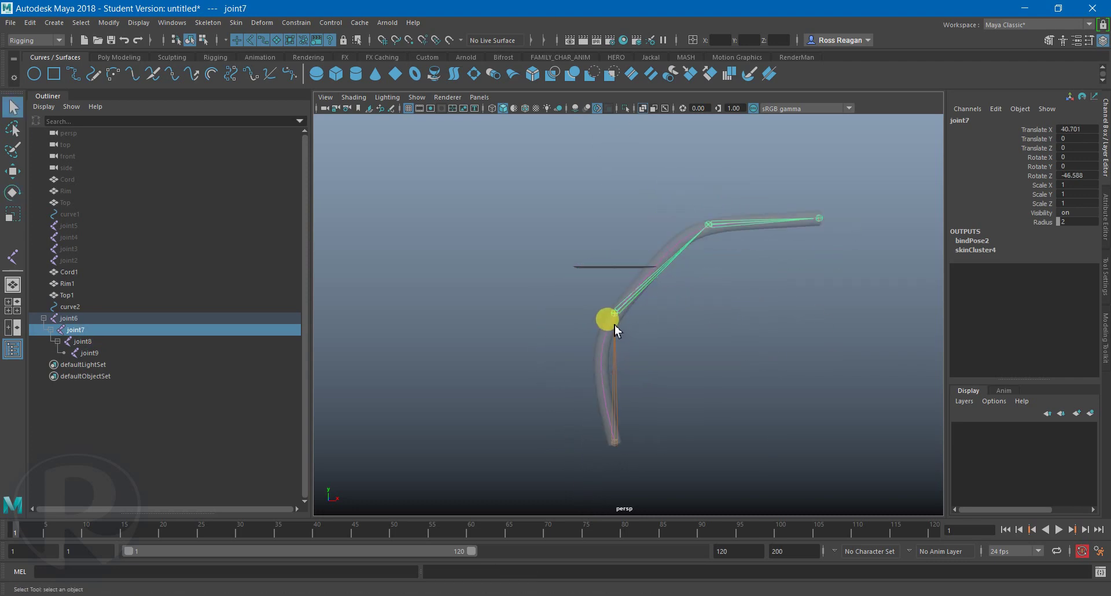
{"action": "key", "text": "e"}
{"action": "left_click_drag", "start_coordinate": [605, 250], "coordinate": [568, 328]}
{"action": "left_click", "coordinate": [517, 261]}
{"action": "left_click", "coordinate": [504, 250]}
{"action": "left_click_drag", "start_coordinate": [540, 203], "coordinate": [603, 310]}
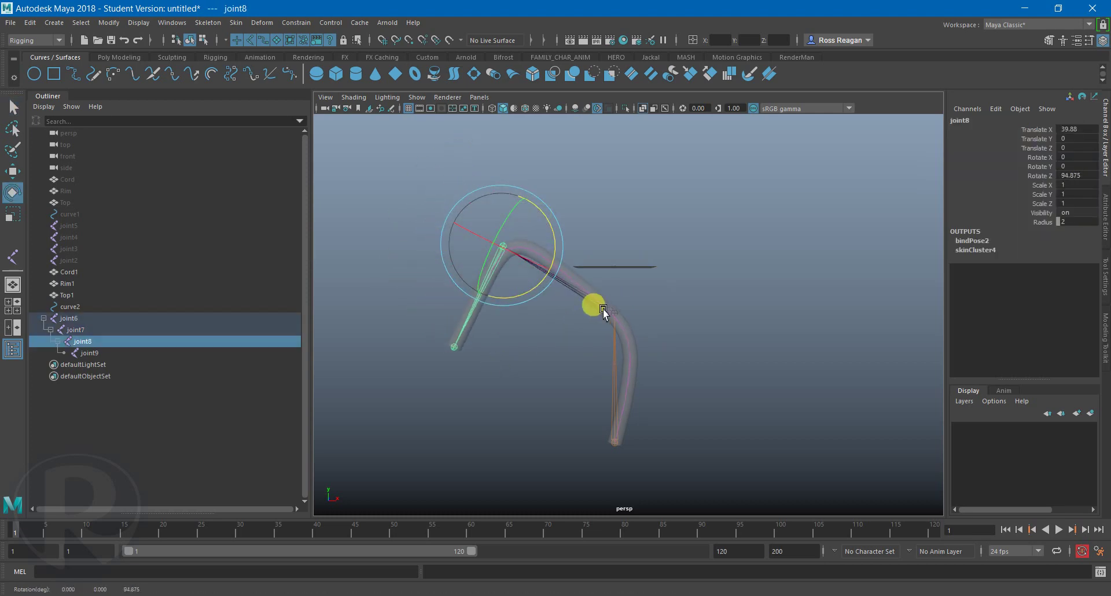
Undo all test rotations of joint7 and joint8 so the cord is straight.
{"action": "scroll", "coordinate": [645, 322], "scroll_direction": "down", "scroll_amount": 5}
{"action": "key", "text": "q"}
{"action": "left_click", "coordinate": [647, 322]}
{"action": "scroll", "coordinate": [646, 322], "scroll_direction": "up", "scroll_amount": 3}
{"action": "key", "text": "ctrl+z"}
{"action": "key", "text": "ctrl+z"}
{"action": "key", "text": "ctrl+z"}
{"action": "key", "text": "ctrl+z"}
{"action": "key", "text": "ctrl+z"}
{"action": "key", "text": "ctrl+z"}
{"action": "key", "text": "ctrl+z"}
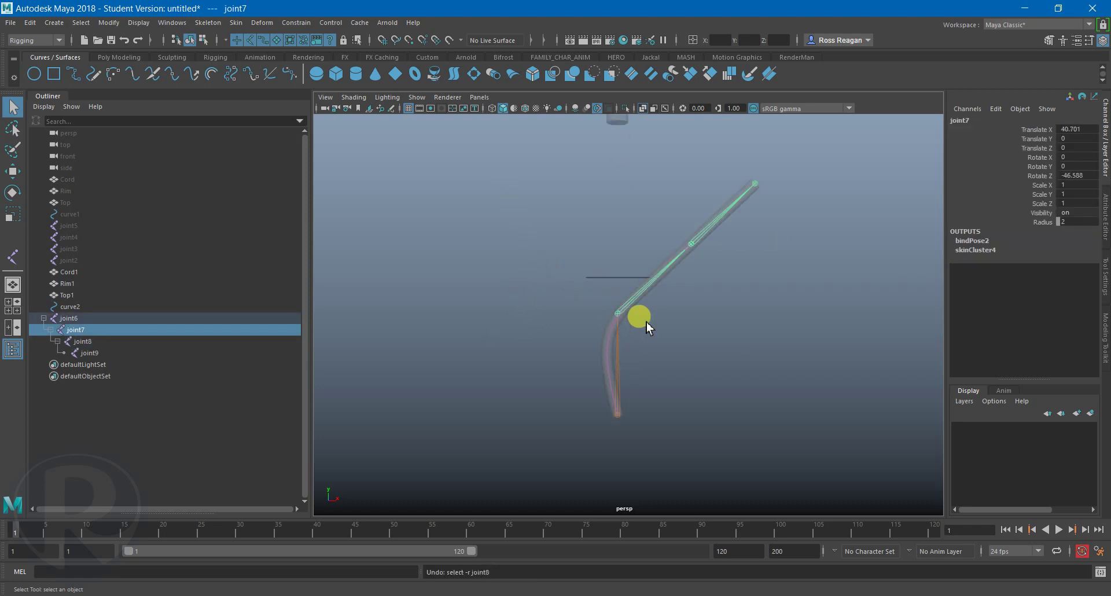
{"action": "key", "text": "ctrl+z"}
{"action": "key", "text": "ctrl+z"}
{"action": "key", "text": "ctrl+z"}
{"action": "key", "text": "ctrl+z"}
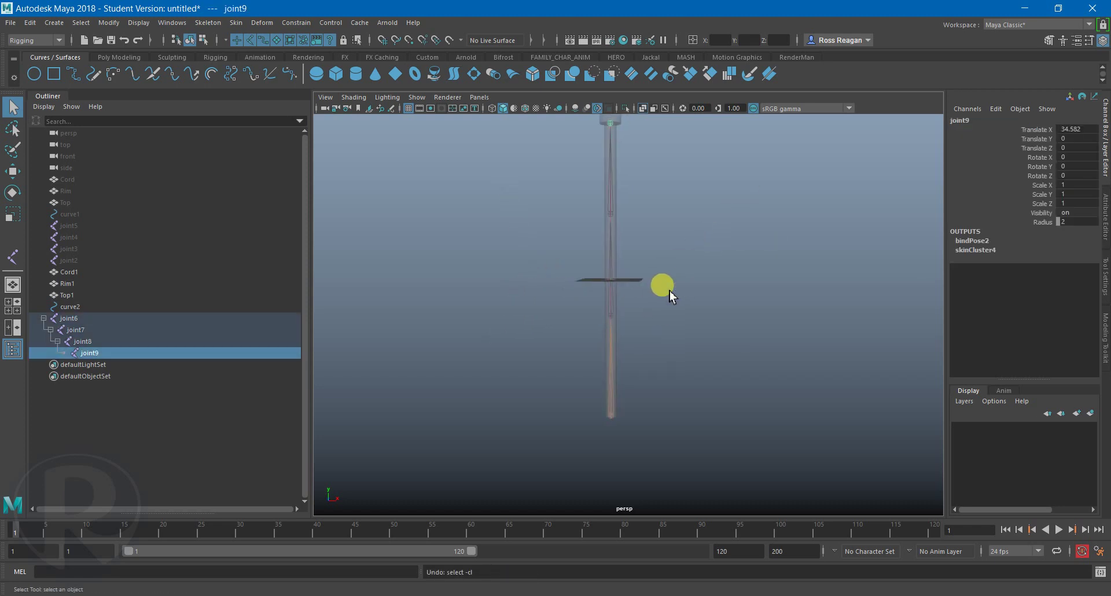
Undo the parenting so that joint6, joint7, joint8 and joint9 are separate joints.
{"action": "key", "text": "ctrl+z"}
{"action": "key", "text": "ctrl+z"}
{"action": "key", "text": "ctrl+z"}
{"action": "key", "text": "ctrl+z"}
{"action": "key", "text": "ctrl+z"}
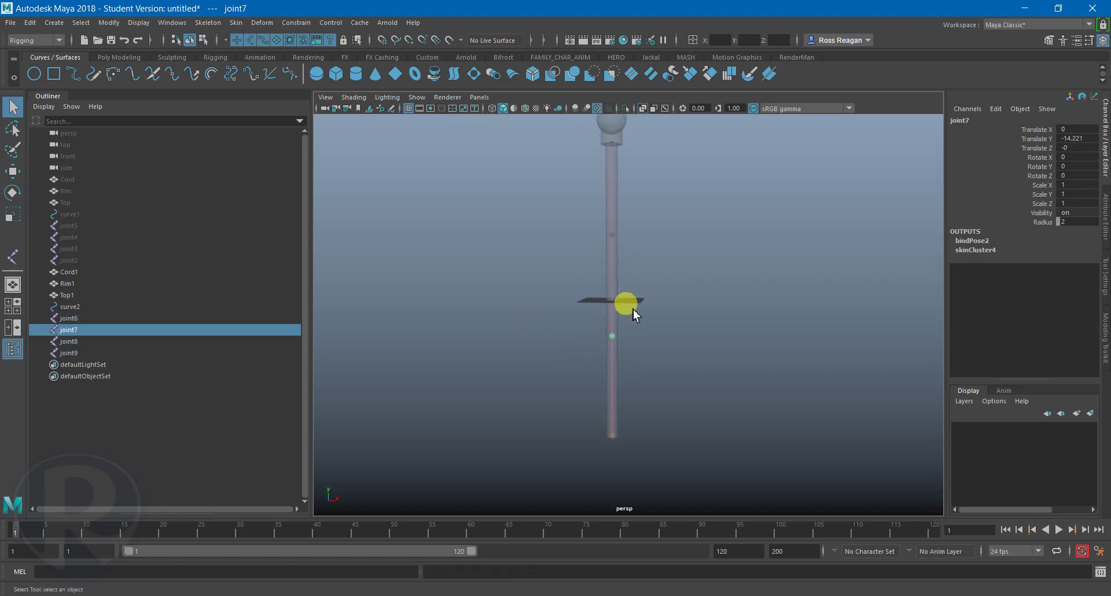
Try moving the bottom joint6 sideways along X, and undo the move.
{"action": "left_click", "coordinate": [613, 440]}
{"action": "key", "text": "w"}
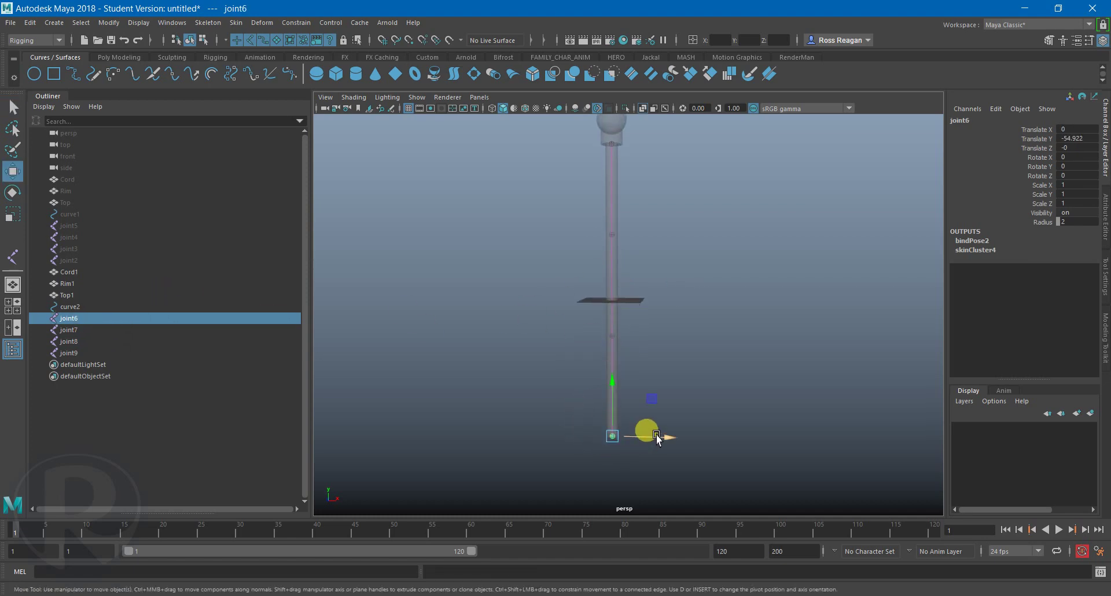
{"action": "left_click_drag", "start_coordinate": [709, 443], "coordinate": [531, 440]}
{"action": "key", "text": "ctrl+z"}
{"action": "key", "text": "q"}
Move joint6 to about -42 in Translate Z to bend the cord's lower end.
{"action": "left_click_drag", "start_coordinate": [659, 393], "coordinate": [598, 407], "text": "alt"}
{"action": "middle_click_drag", "start_coordinate": [592, 407], "coordinate": [641, 397], "text": "alt"}
{"action": "key", "text": "w"}
{"action": "mouse_move", "coordinate": [640, 397]}
{"action": "left_mouse_down", "text": "alt"}
{"action": "mouse_move", "coordinate": [614, 415]}
{"action": "mouse_move", "coordinate": [639, 417]}
{"action": "left_mouse_up", "text": "alt"}
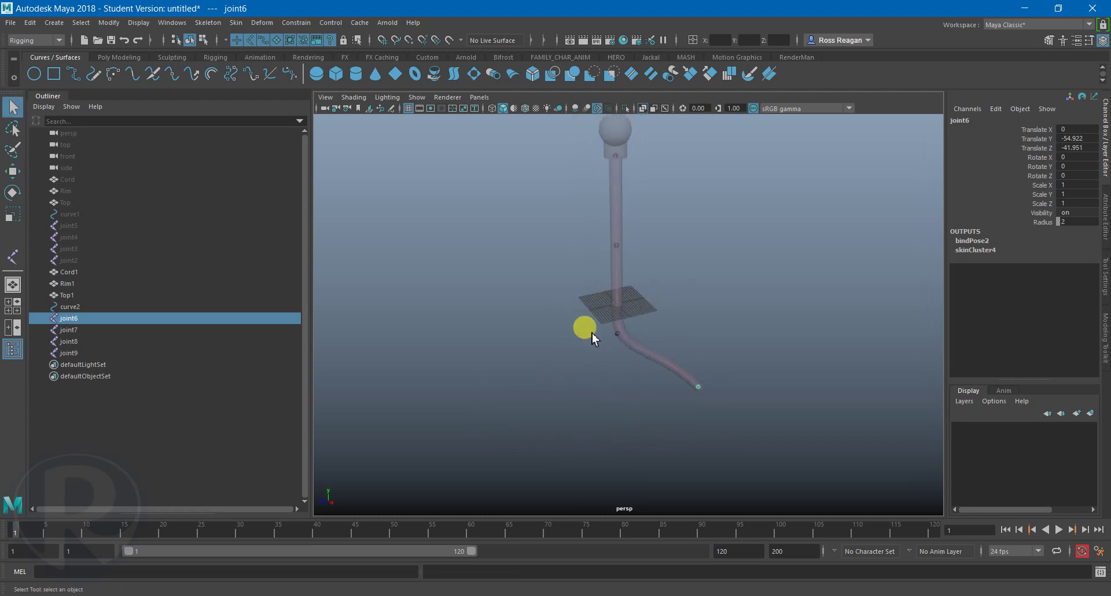
{"action": "left_click_drag", "start_coordinate": [615, 350], "coordinate": [630, 360]}
{"action": "left_click_drag", "start_coordinate": [622, 366], "coordinate": [577, 325], "text": "alt"}
{"action": "key", "text": "w"}
{"action": "mouse_move", "coordinate": [577, 285]}
{"action": "left_mouse_down"}
{"action": "mouse_move", "coordinate": [612, 289]}
{"action": "mouse_move", "coordinate": [589, 298]}
{"action": "left_mouse_up"}
{"action": "key", "text": "e"}
{"action": "left_click_drag", "start_coordinate": [588, 343], "coordinate": [596, 368]}
Move joint8 to about -16 in Translate Z and rotate it about 27 degrees in Y.
{"action": "key", "text": "q"}
{"action": "key", "text": "Down"}
{"action": "key", "text": "w"}
{"action": "left_click_drag", "start_coordinate": [571, 193], "coordinate": [603, 186]}
{"action": "key", "text": "e"}
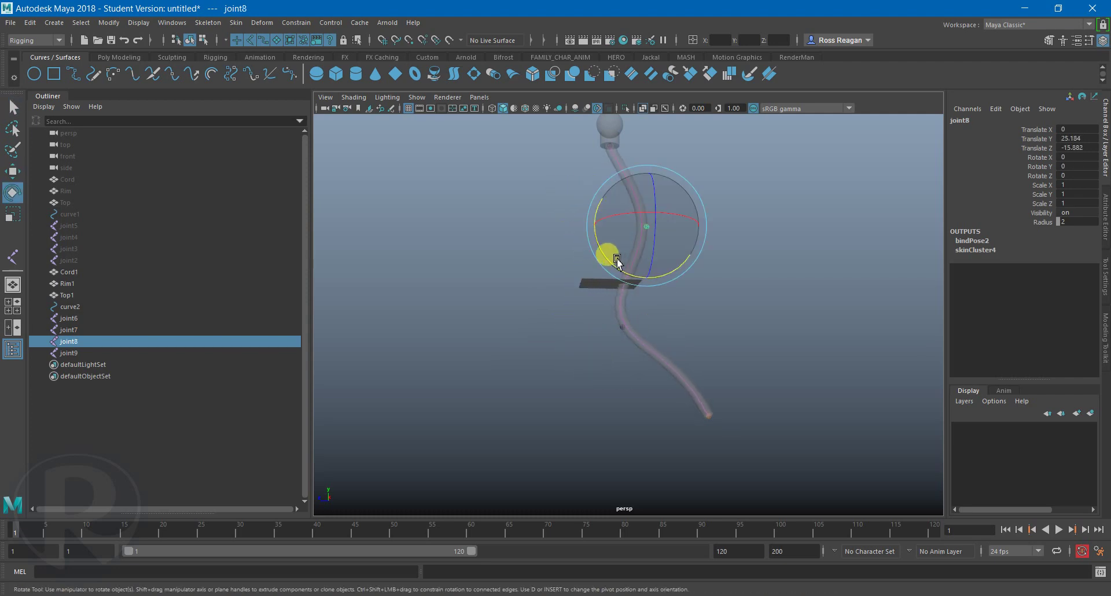
{"action": "left_click_drag", "start_coordinate": [603, 250], "coordinate": [597, 255]}
{"action": "middle_click_drag", "start_coordinate": [590, 249], "coordinate": [589, 331], "text": "alt"}
{"action": "key", "text": "q"}
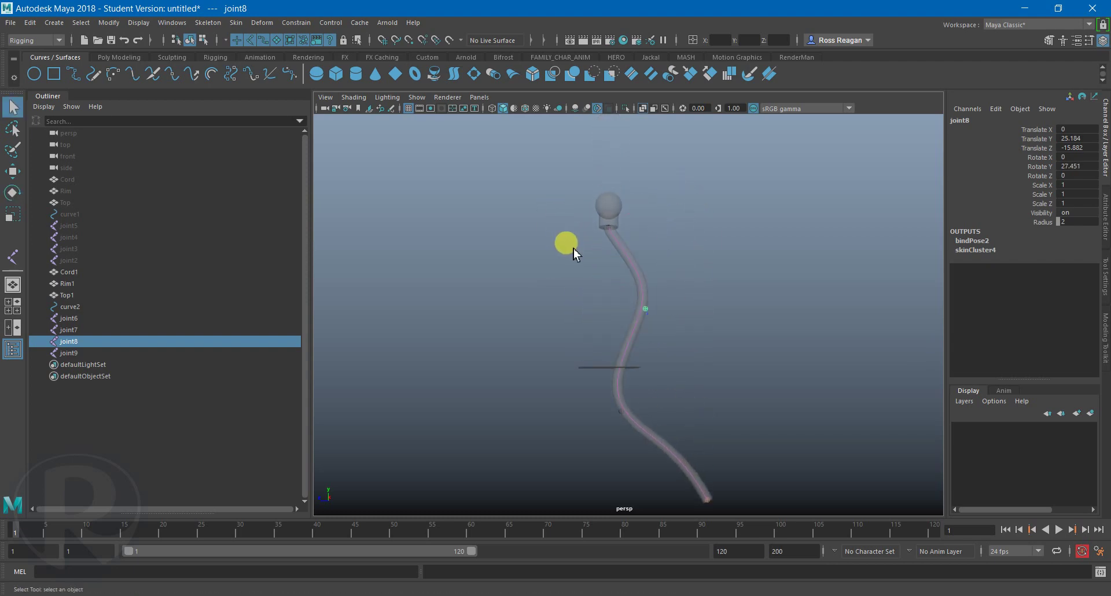
Rotate joint9 about 62 degrees in X to test the upper end of the cord.
{"action": "left_click_drag", "start_coordinate": [574, 249], "coordinate": [661, 236]}
{"action": "key", "text": "e"}
{"action": "left_click_drag", "start_coordinate": [578, 253], "coordinate": [611, 288]}
{"action": "left_click_drag", "start_coordinate": [670, 306], "coordinate": [609, 334], "text": "alt"}
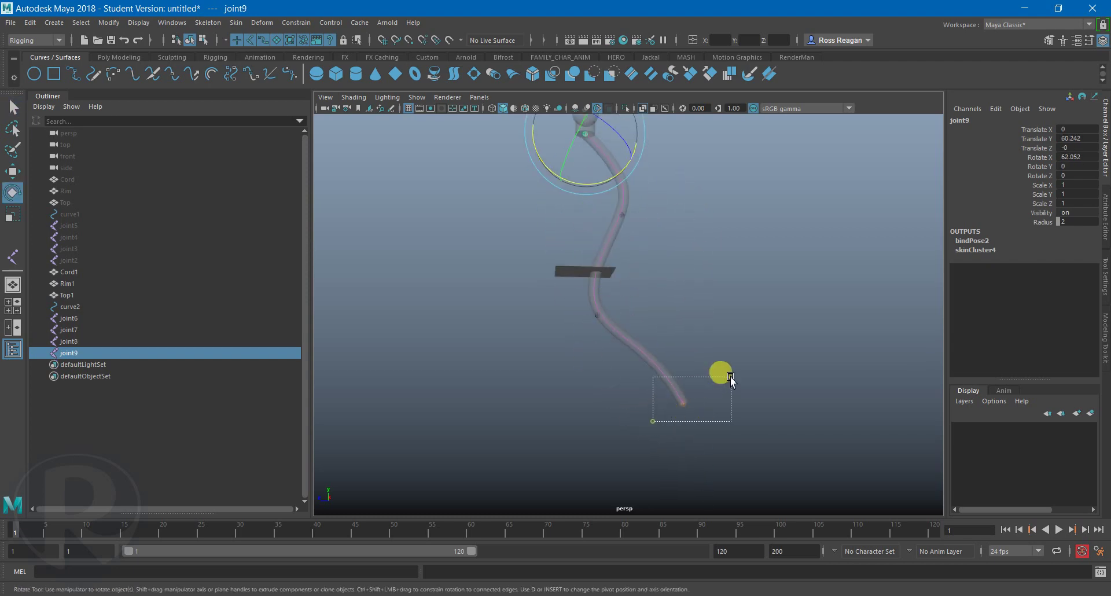
{"action": "left_click_drag", "start_coordinate": [728, 372], "coordinate": [730, 370]}
{"action": "left_click_drag", "start_coordinate": [573, 408], "coordinate": [698, 416], "text": "alt"}
Try moving joint7 sideways, opposite to joint8, to bend the cord into a stronger S-curve.
{"action": "key", "text": "q"}
{"action": "left_click_drag", "start_coordinate": [605, 184], "coordinate": [696, 236]}
{"action": "key", "text": "w"}
{"action": "left_click_drag", "start_coordinate": [727, 260], "coordinate": [721, 220], "text": "alt"}
{"action": "left_click", "coordinate": [658, 282]}
{"action": "left_click_drag", "start_coordinate": [697, 323], "coordinate": [755, 355], "text": "alt"}
Undo all the test moves and rotations of the separate joints to straighten the cord.
{"action": "key", "text": "ctrl+z"}
{"action": "key", "text": "ctrl+z"}
{"action": "key", "text": "ctrl+z"}
{"action": "key", "text": "ctrl+z"}
{"action": "key", "text": "ctrl+z"}
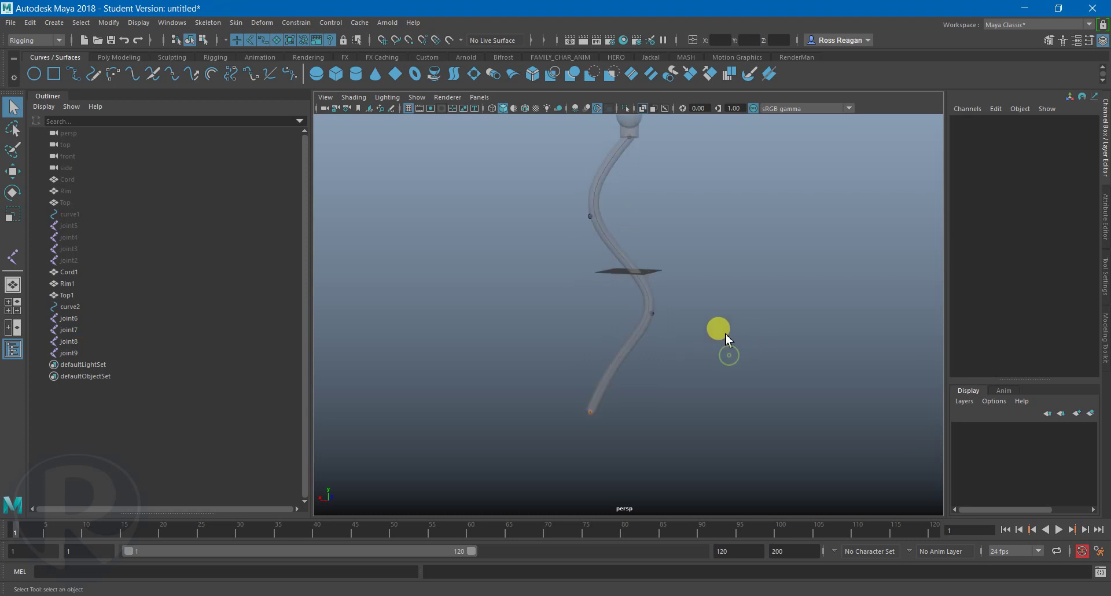
{"action": "key", "text": "ctrl+z"}
{"action": "key", "text": "ctrl+z"}
{"action": "key", "text": "ctrl+z"}
{"action": "key", "text": "ctrl+z"}
{"action": "key", "text": "ctrl+z"}
{"action": "key", "text": "ctrl+z"}
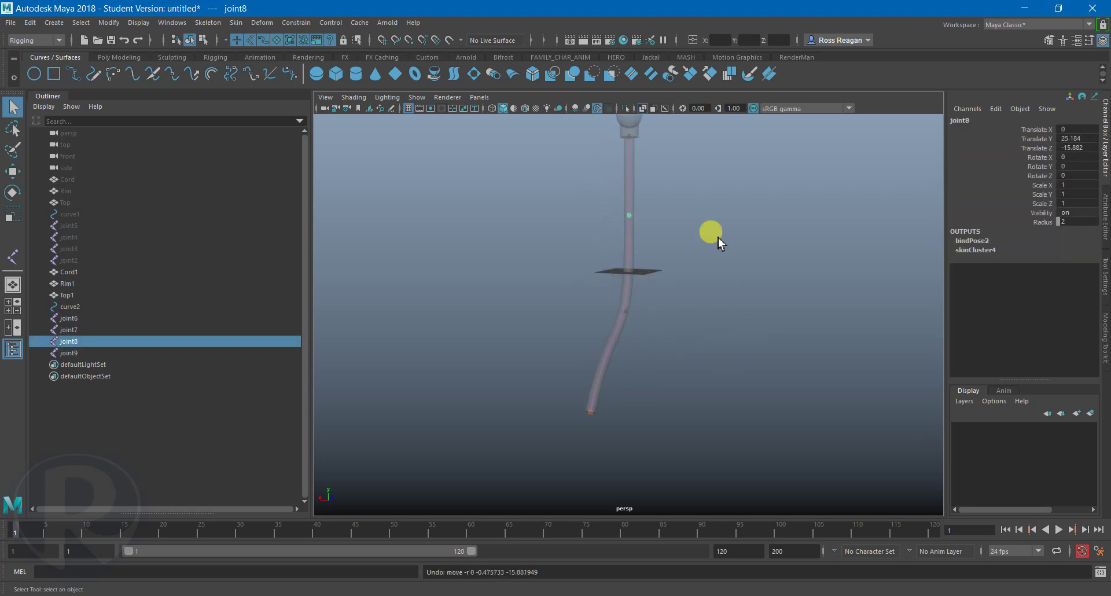
{"action": "key", "text": "ctrl+z"}
Bind Rim1 and Top1 at the cord's upper end to joint9 with Bind Skin.
{"action": "middle_click_drag", "start_coordinate": [659, 217], "coordinate": [669, 328], "text": "alt"}
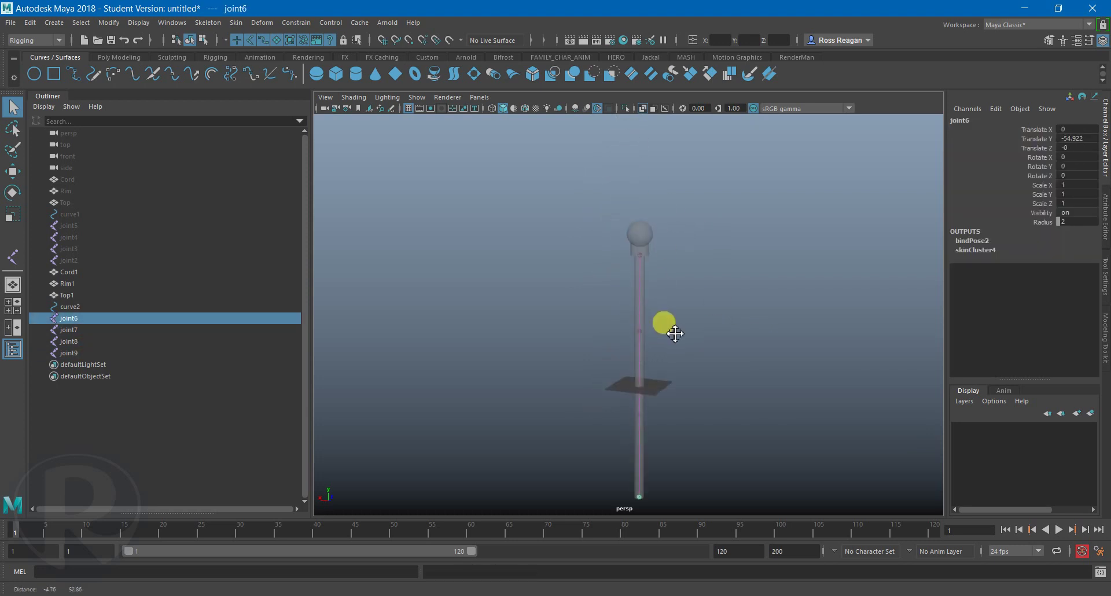
{"action": "right_click_drag", "start_coordinate": [668, 328], "coordinate": [651, 185], "text": "alt"}
{"action": "left_click", "coordinate": [652, 186]}
{"action": "middle_click_drag", "start_coordinate": [657, 216], "coordinate": [664, 285], "text": "alt"}
{"action": "left_click", "coordinate": [669, 213]}
{"action": "left_click", "coordinate": [688, 305]}
{"action": "left_click", "coordinate": [629, 260]}
{"action": "left_click", "coordinate": [645, 238], "text": "shift"}
{"action": "left_click", "coordinate": [649, 202], "text": "shift"}
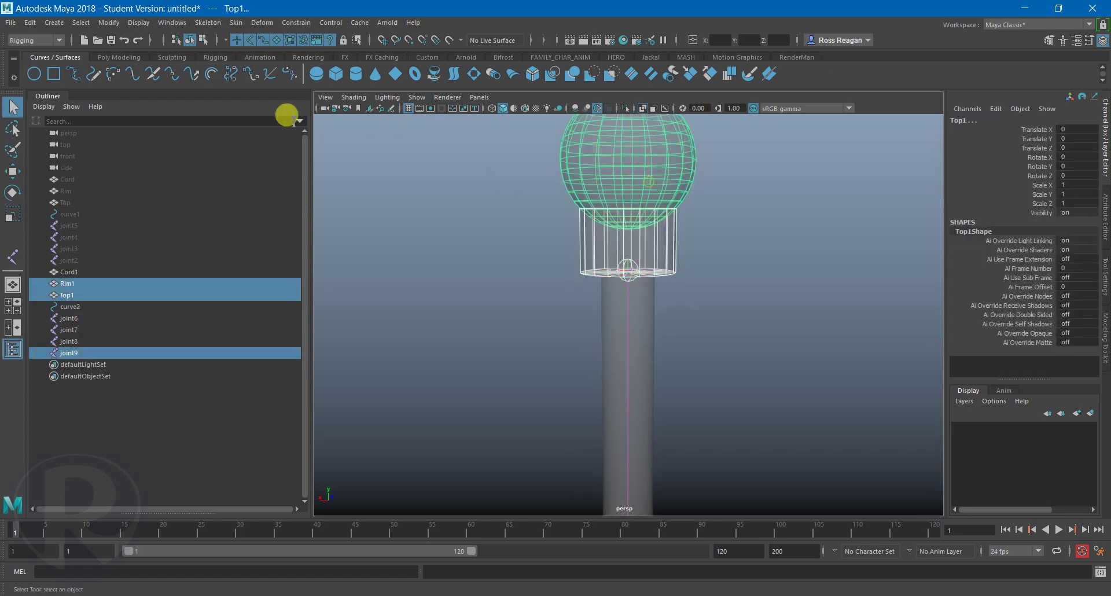
{"action": "left_click", "coordinate": [236, 23]}
{"action": "left_click", "coordinate": [242, 51]}
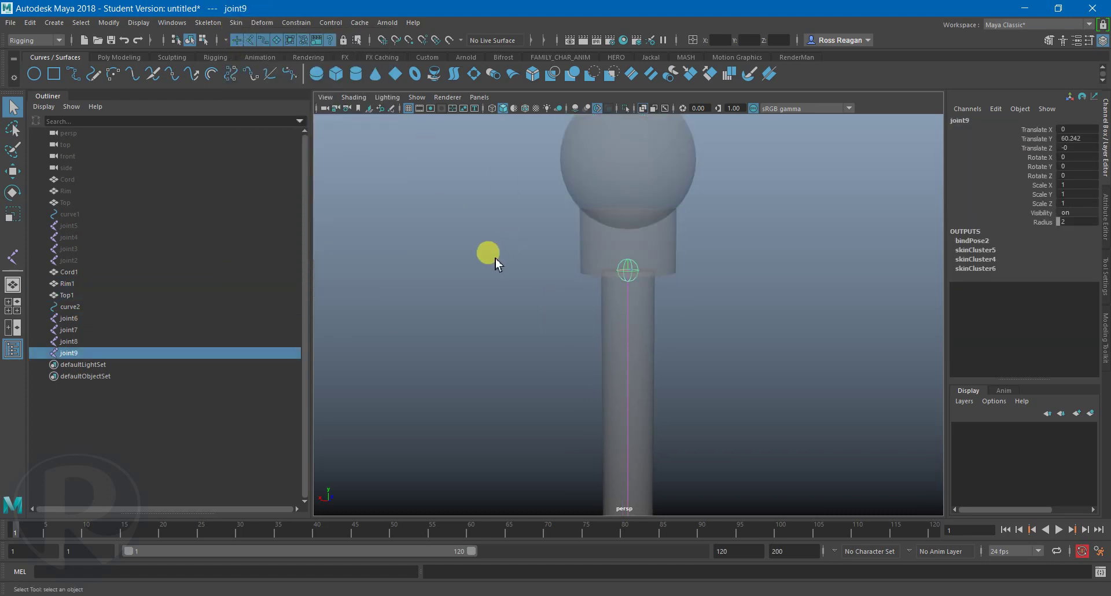
Move joint9 to about 13 in Translate X, rotate it to test the bound cap, and turn off X-ray shading.
{"action": "left_click", "coordinate": [494, 257]}
{"action": "left_click", "coordinate": [630, 263]}
{"action": "key", "text": "w"}
{"action": "scroll", "coordinate": [641, 280], "scroll_direction": "down", "scroll_amount": 3}
{"action": "left_click_drag", "start_coordinate": [643, 302], "coordinate": [637, 317], "text": "alt"}
{"action": "left_click_drag", "start_coordinate": [552, 282], "coordinate": [676, 148]}
{"action": "key", "text": "e"}
{"action": "left_click", "coordinate": [643, 109]}
Select the cord's lower joints in turn and move them sideways to bend the cord.
{"action": "middle_click_drag", "start_coordinate": [685, 318], "coordinate": [685, 207], "text": "alt"}
{"action": "scroll", "coordinate": [685, 207], "scroll_direction": "down", "scroll_amount": 5}
{"action": "left_click_drag", "start_coordinate": [613, 402], "coordinate": [644, 348], "text": "alt"}
{"action": "left_click_drag", "start_coordinate": [579, 293], "coordinate": [735, 390]}
{"action": "key", "text": "w"}
{"action": "key", "text": "ctrl+z"}
{"action": "key", "text": "q"}
{"action": "left_click_drag", "start_coordinate": [606, 364], "coordinate": [736, 395]}
{"action": "key", "text": "w"}
{"action": "key", "text": "q"}
{"action": "left_click_drag", "start_coordinate": [608, 298], "coordinate": [682, 334]}
{"action": "key", "text": "w"}
{"action": "left_click_drag", "start_coordinate": [739, 354], "coordinate": [584, 325], "text": "alt"}
{"action": "left_click_drag", "start_coordinate": [590, 325], "coordinate": [615, 306], "text": "alt"}
Rotate joint9 to about 101, -47 and -146 degrees in X, Y and Z to tilt the cap.
{"action": "key", "text": "q"}
{"action": "left_click_drag", "start_coordinate": [563, 257], "coordinate": [582, 255]}
{"action": "left_click", "coordinate": [581, 256]}
{"action": "key", "text": "e"}
{"action": "left_click_drag", "start_coordinate": [608, 205], "coordinate": [612, 301]}
{"action": "middle_click_drag", "start_coordinate": [628, 249], "coordinate": [649, 333], "text": "alt"}
{"action": "right_click_drag", "start_coordinate": [648, 332], "coordinate": [869, 423], "text": "alt"}
{"action": "left_click_drag", "start_coordinate": [869, 423], "coordinate": [687, 360], "text": "alt"}
{"action": "left_click_drag", "start_coordinate": [533, 295], "coordinate": [562, 263]}
{"action": "right_click_drag", "start_coordinate": [736, 376], "coordinate": [637, 409], "text": "alt"}
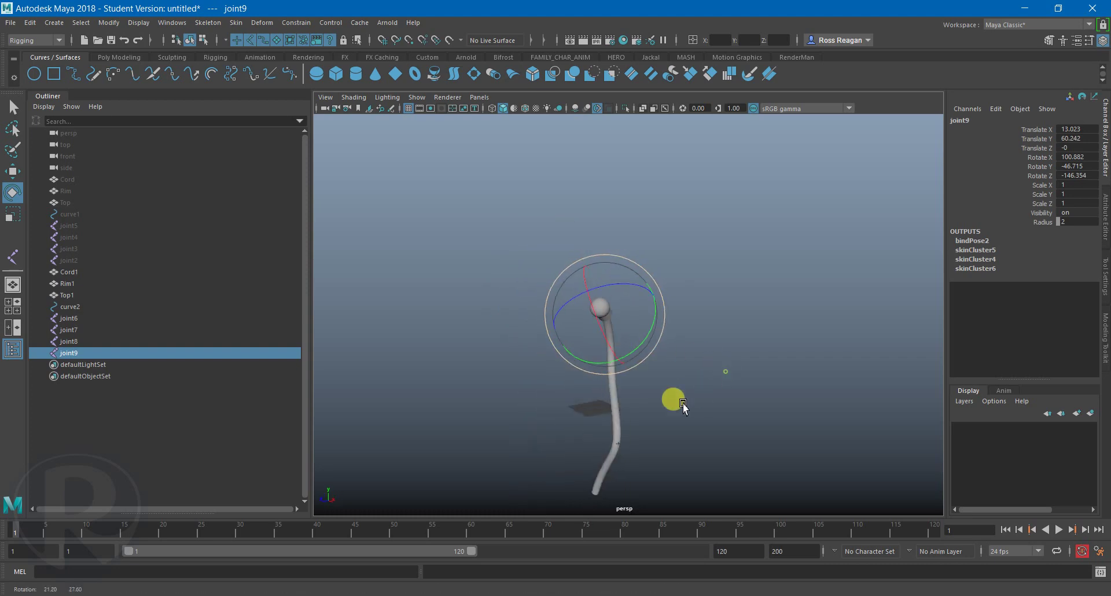
Undo all test rotations and moves of joint9 and the cord's lower joints, and switch to the Select tool.
{"action": "left_click_drag", "start_coordinate": [637, 409], "coordinate": [625, 430], "text": "alt"}
{"action": "middle_click_drag", "start_coordinate": [625, 429], "coordinate": [645, 357], "text": "alt"}
{"action": "right_click_drag", "start_coordinate": [645, 357], "coordinate": [735, 393], "text": "alt"}
{"action": "left_click_drag", "start_coordinate": [735, 393], "coordinate": [660, 384], "text": "alt"}
{"action": "key", "text": "ctrl+z"}
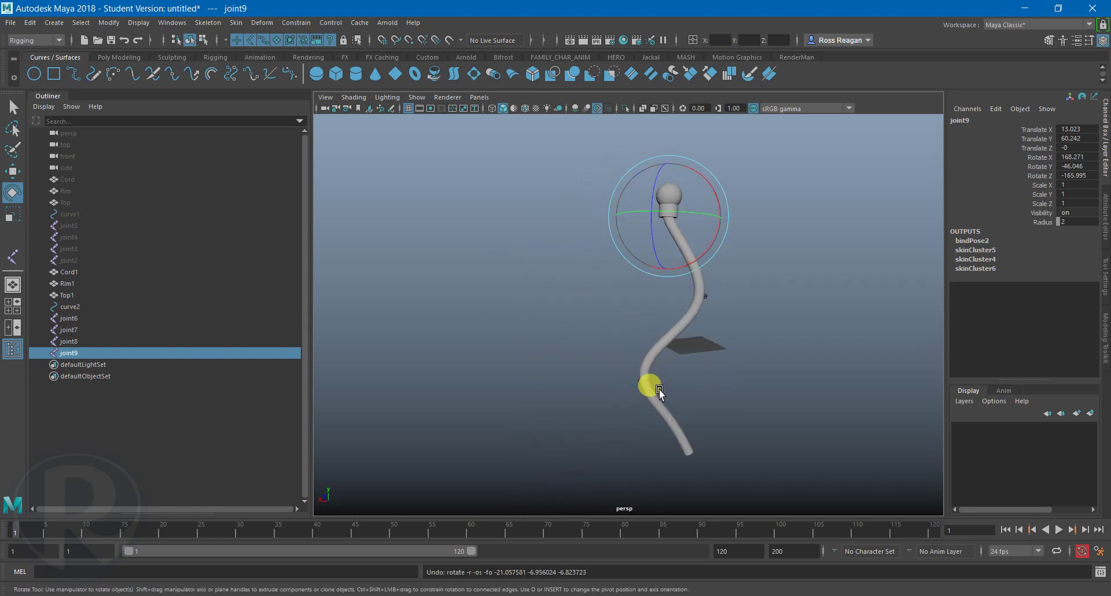
{"action": "key", "text": "ctrl+z"}
{"action": "key", "text": "ctrl+z"}
{"action": "key", "text": "ctrl+z"}
{"action": "key", "text": "ctrl+z"}
{"action": "key", "text": "ctrl+z"}
{"action": "key", "text": "ctrl+z"}
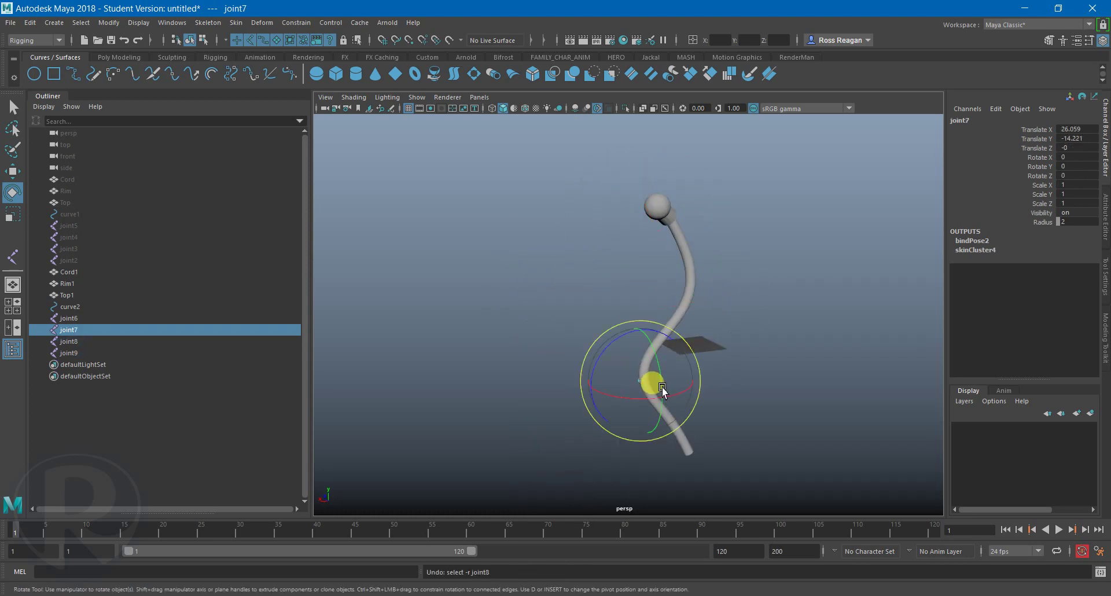
{"action": "key", "text": "ctrl+z"}
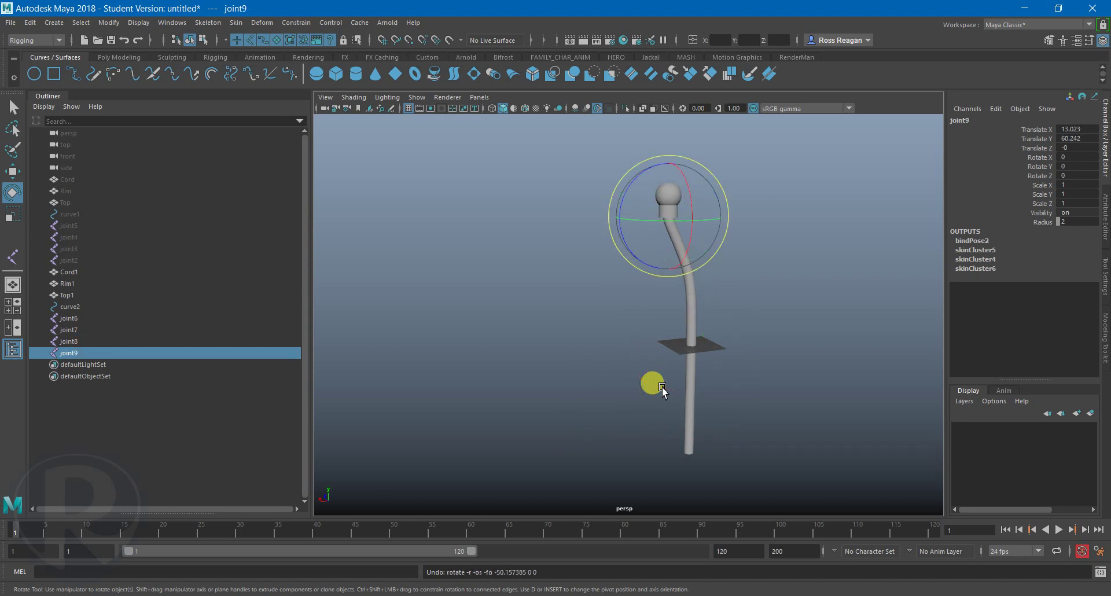
{"action": "key", "text": "ctrl+z"}
{"action": "key", "text": "q"}
Examine the straight cord with its rim and top from several angles, briefly selecting Cord1 and clearing the selection.
{"action": "middle_click_drag", "start_coordinate": [681, 343], "coordinate": [595, 395], "text": "alt"}
{"action": "right_click_drag", "start_coordinate": [595, 395], "coordinate": [599, 415], "text": "alt"}
{"action": "left_click_drag", "start_coordinate": [599, 415], "coordinate": [673, 413], "text": "alt"}
{"action": "right_click_drag", "start_coordinate": [673, 414], "coordinate": [675, 303], "text": "alt"}
{"action": "left_click_drag", "start_coordinate": [668, 314], "coordinate": [541, 410], "text": "alt"}
{"action": "middle_click_drag", "start_coordinate": [540, 411], "coordinate": [550, 371], "text": "alt"}
{"action": "right_click_drag", "start_coordinate": [550, 371], "coordinate": [613, 379], "text": "alt"}
{"action": "middle_click_drag", "start_coordinate": [613, 379], "coordinate": [618, 401], "text": "alt"}
{"action": "right_click_drag", "start_coordinate": [642, 413], "coordinate": [675, 380], "text": "alt"}
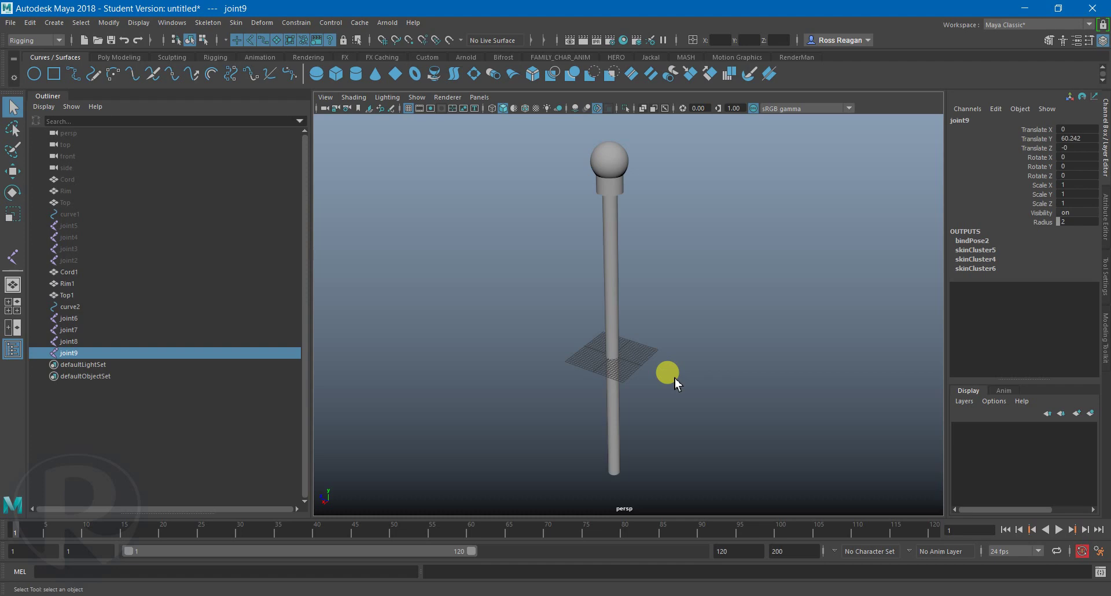
{"action": "left_click_drag", "start_coordinate": [675, 378], "coordinate": [639, 373], "text": "alt"}
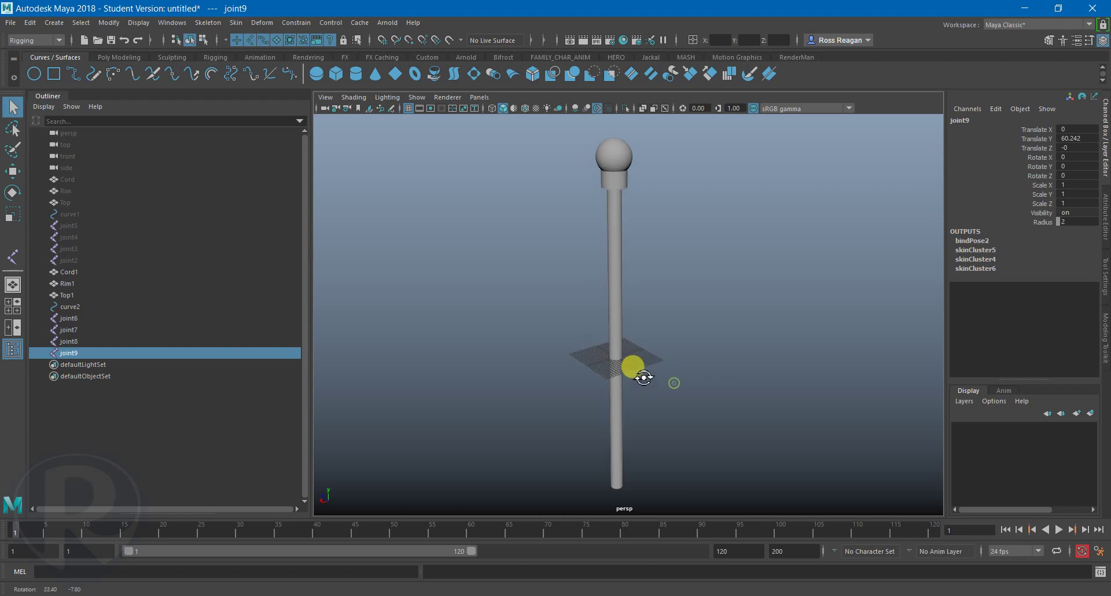
{"action": "left_click", "coordinate": [623, 254]}
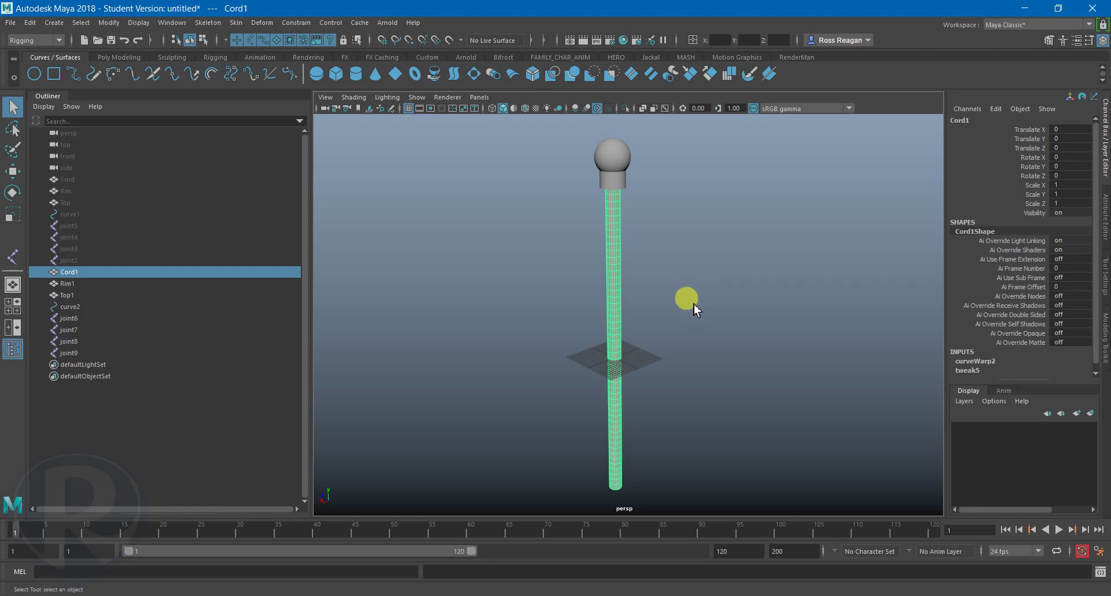
{"action": "left_click", "coordinate": [704, 321]}
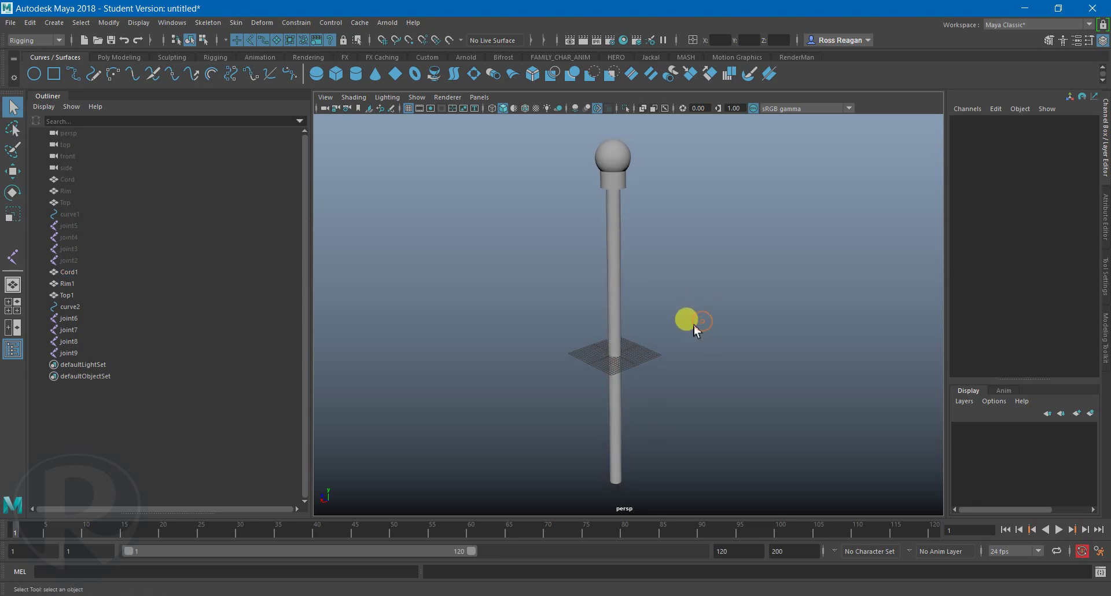